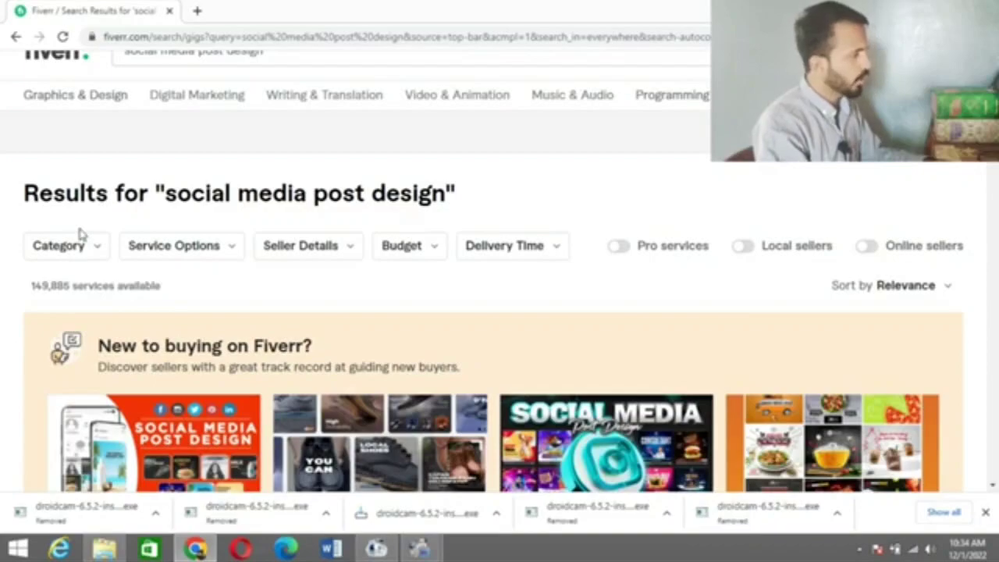
Search the services for the suggested phrase "canva social media post design".
left_click(279, 80)
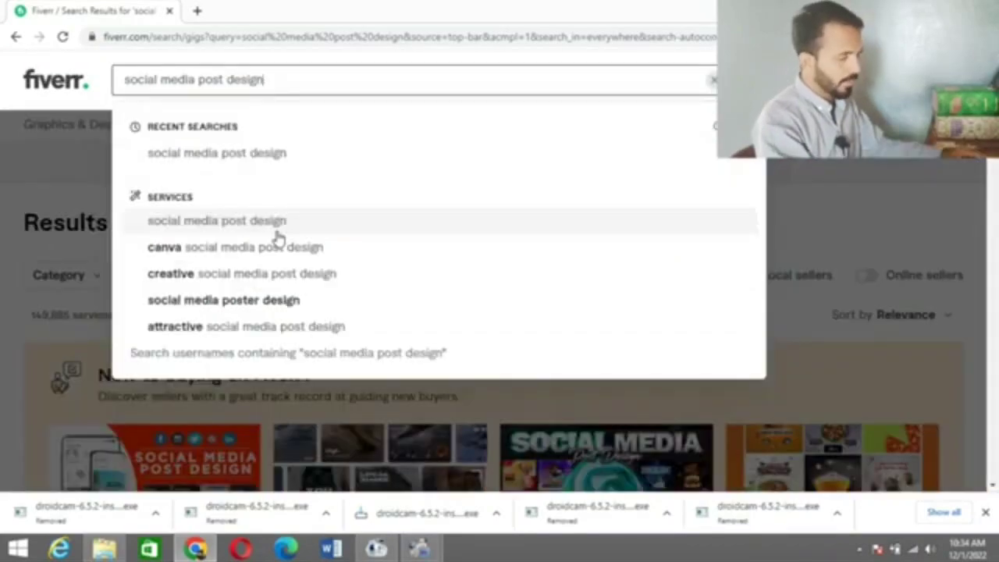
key("Down")
key("Down")
key("Down")
key("Down")
key("Up")
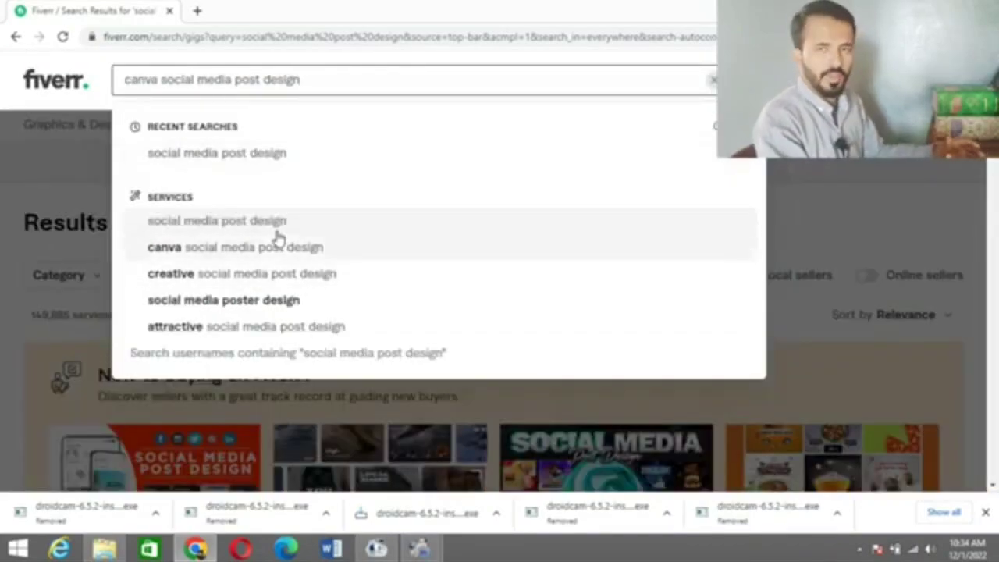
key("Return")
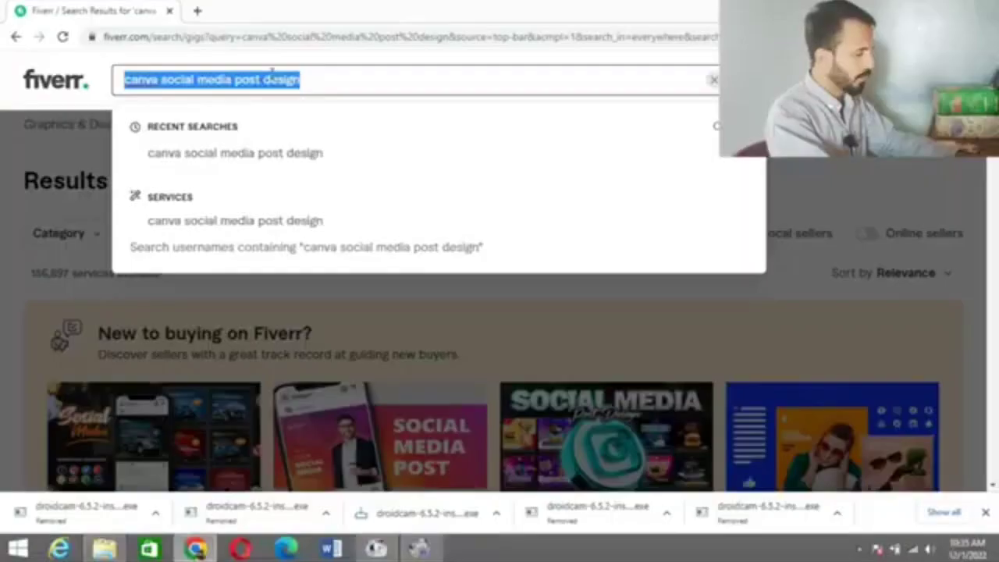
Look up Facebook search suggestions and run the search for "facebook cover design".
type("foaceb")
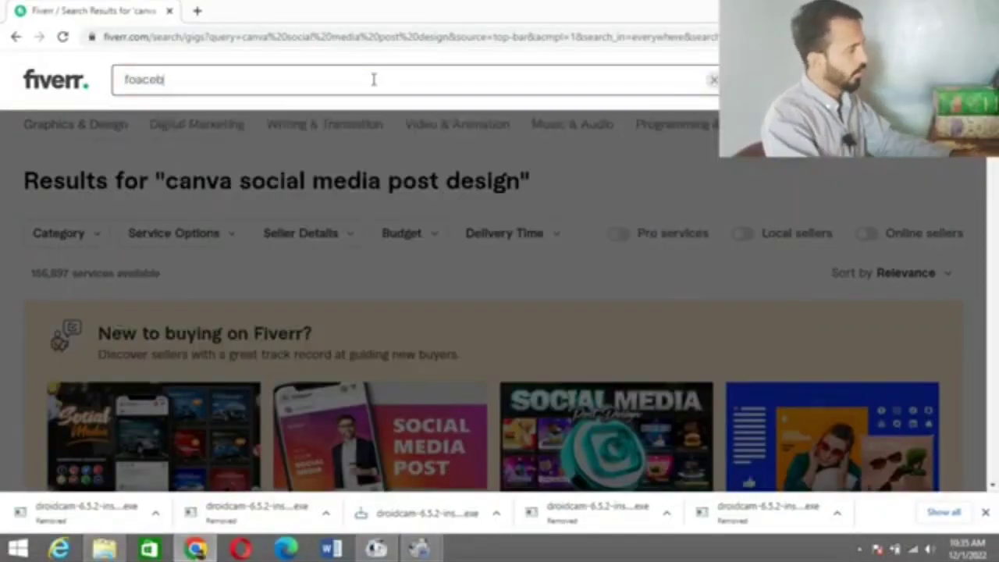
type("ook")
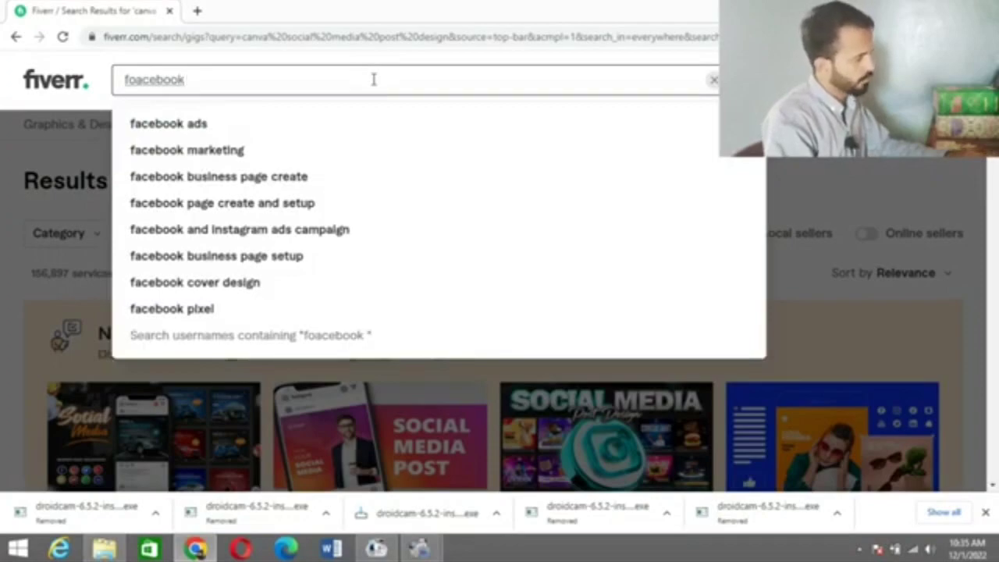
key("Down")
key("Down")
key("Down")
key("Down")
key("Down")
key("Down")
key("Up")
key("Down")
key("Down")
key("Up")
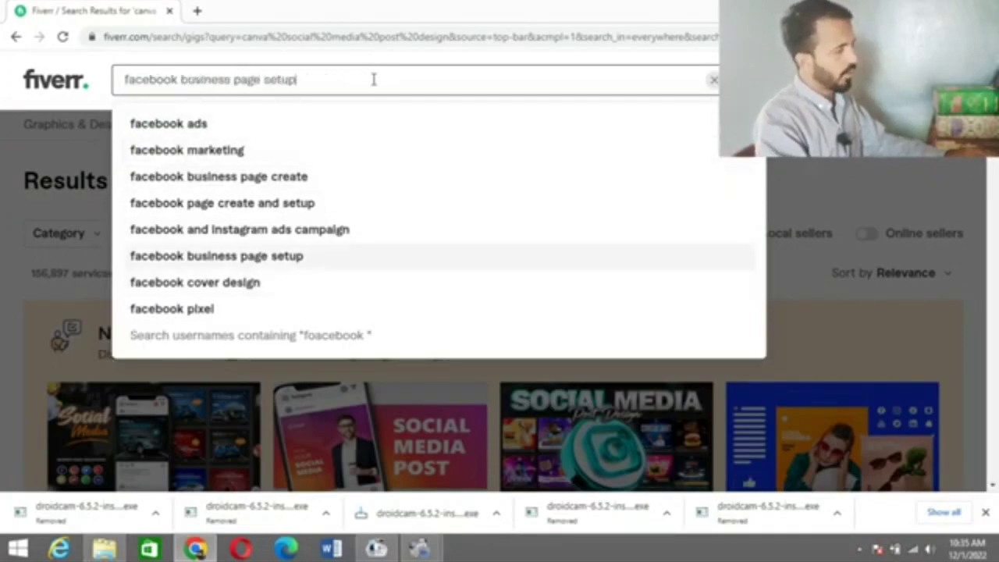
key("Down")
key("Up")
key("Down")
key("Up")
key("Down")
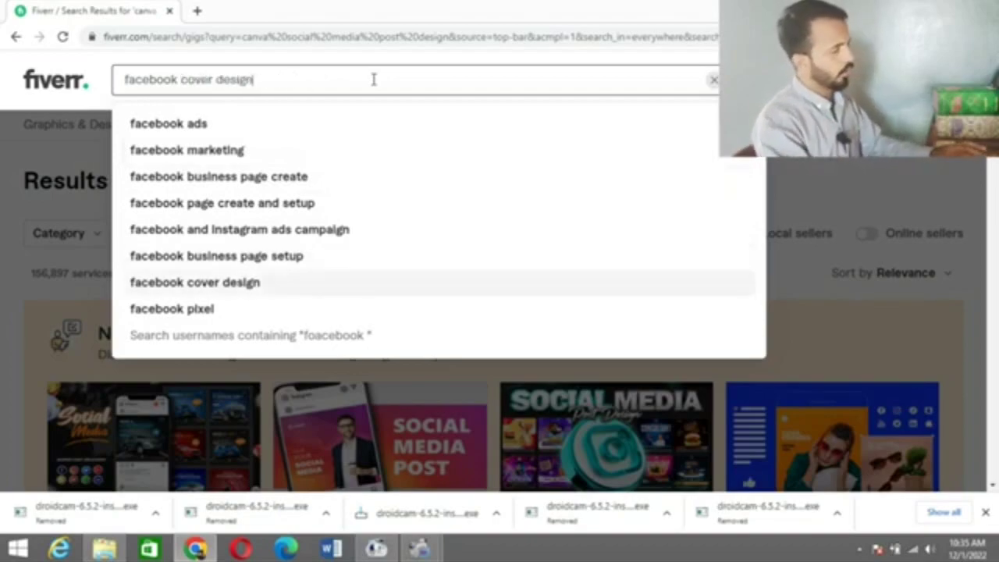
key("Return")
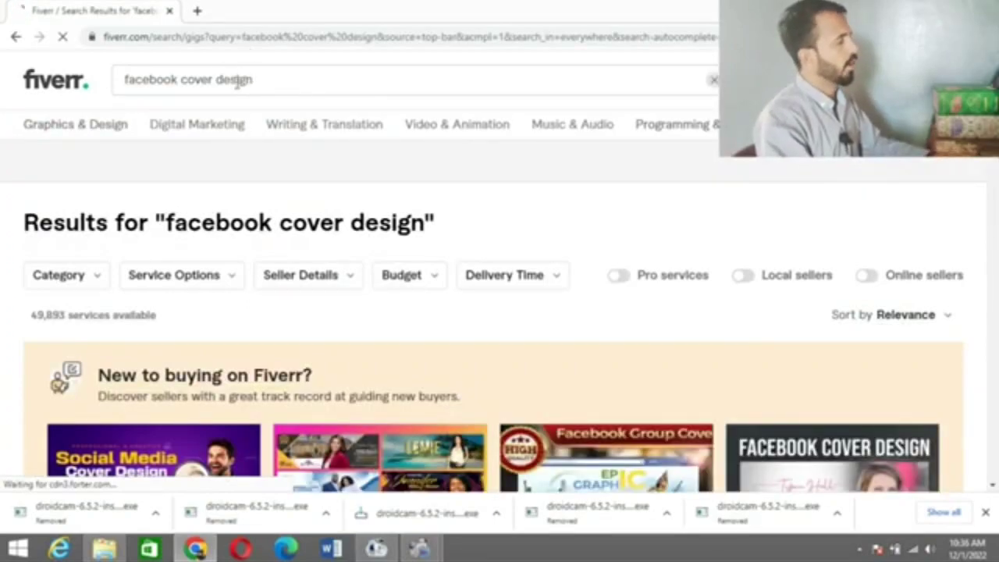
Open the suggested searches "facebook post design" and "facebook banner design" in new browser tabs.
left_click(294, 85)
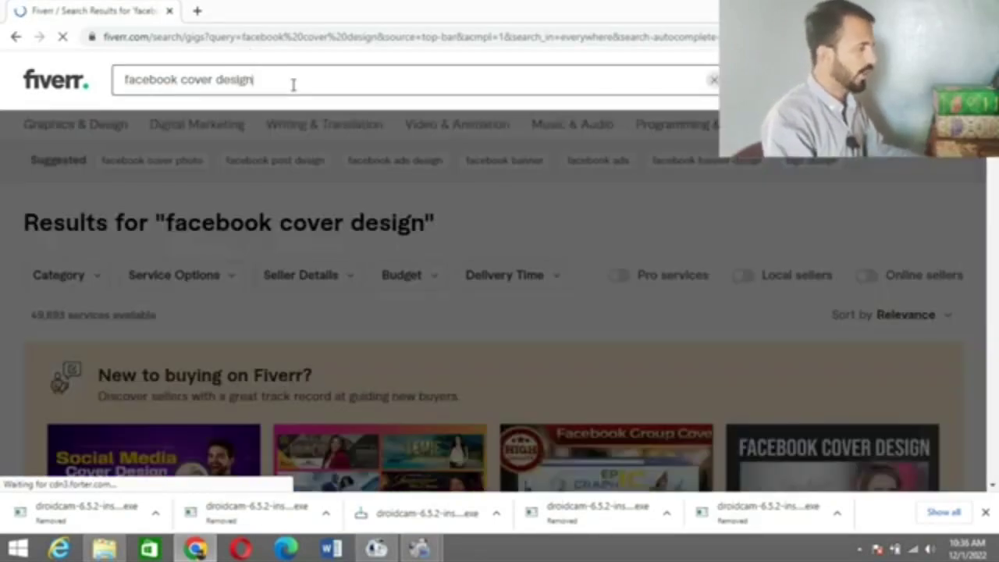
left_click(3, 214)
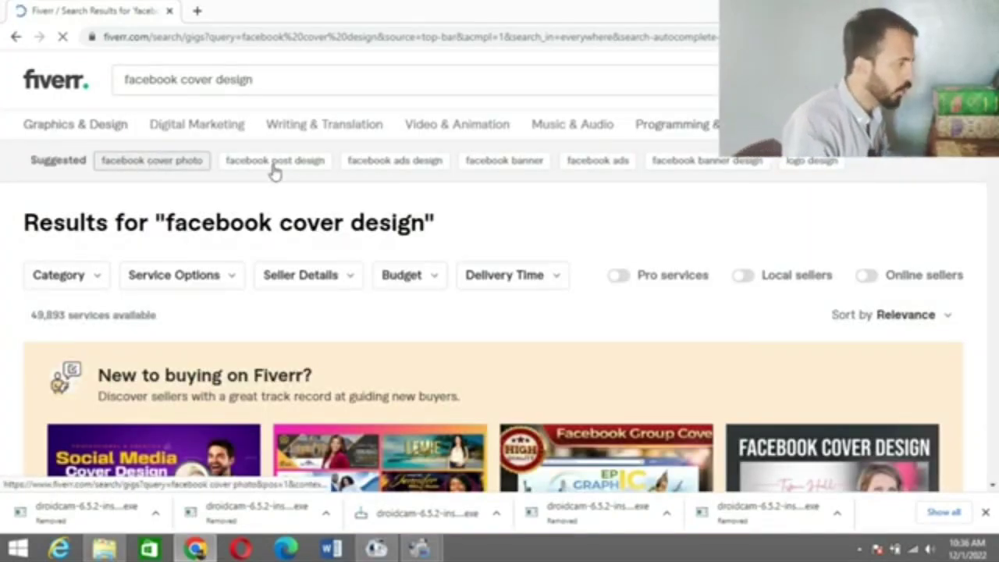
right_click(275, 171)
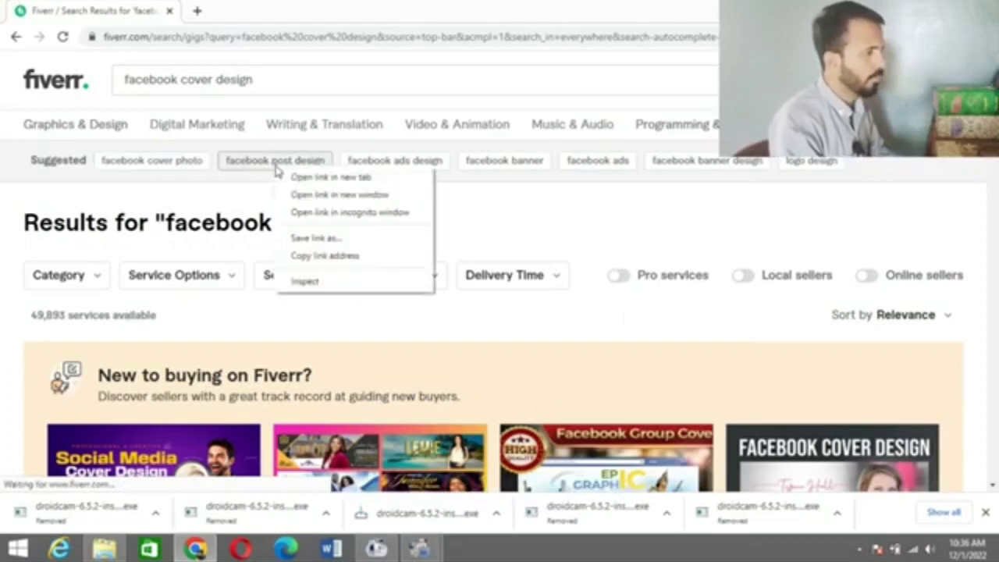
left_click(312, 176)
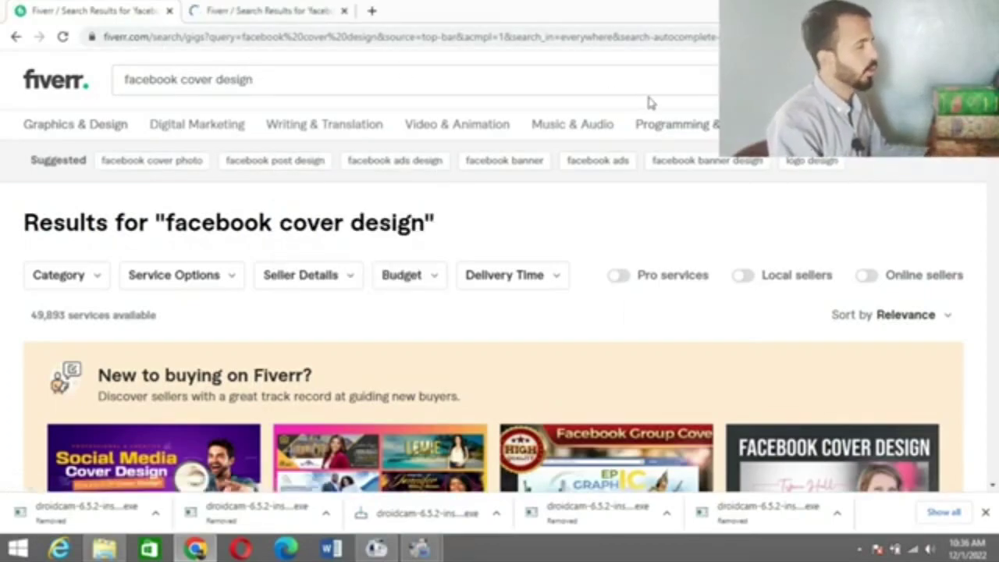
right_click(695, 167)
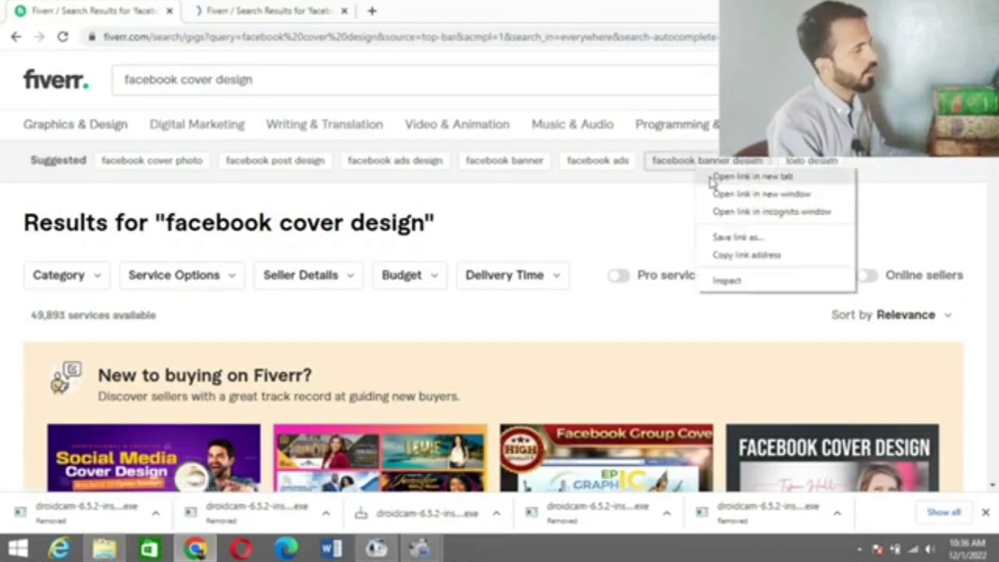
left_click(715, 178)
Compare the number of available services for "facebook post design", "facebook banner design" and "facebook cover design".
left_click(268, 9)
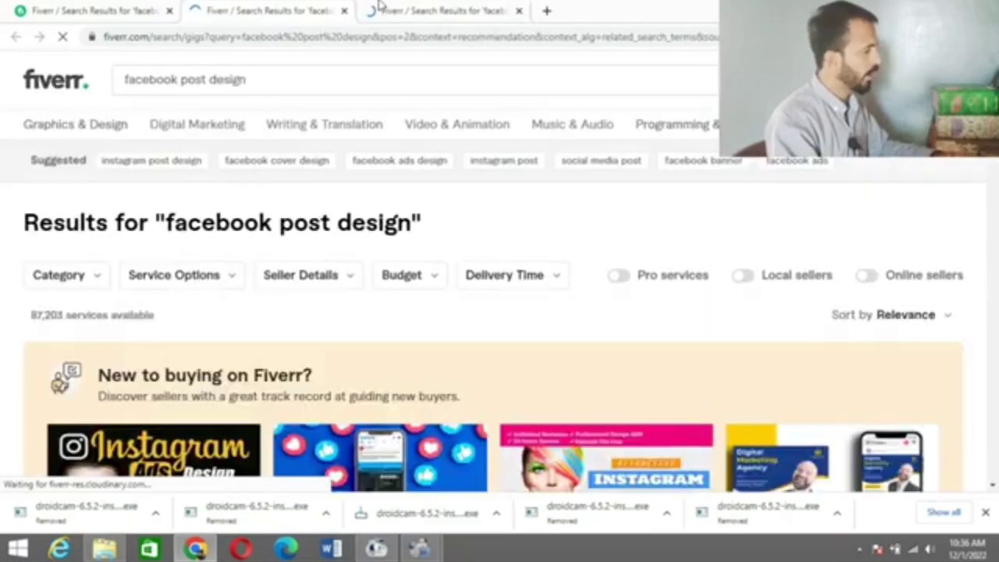
left_click(390, 8)
left_click(326, 8)
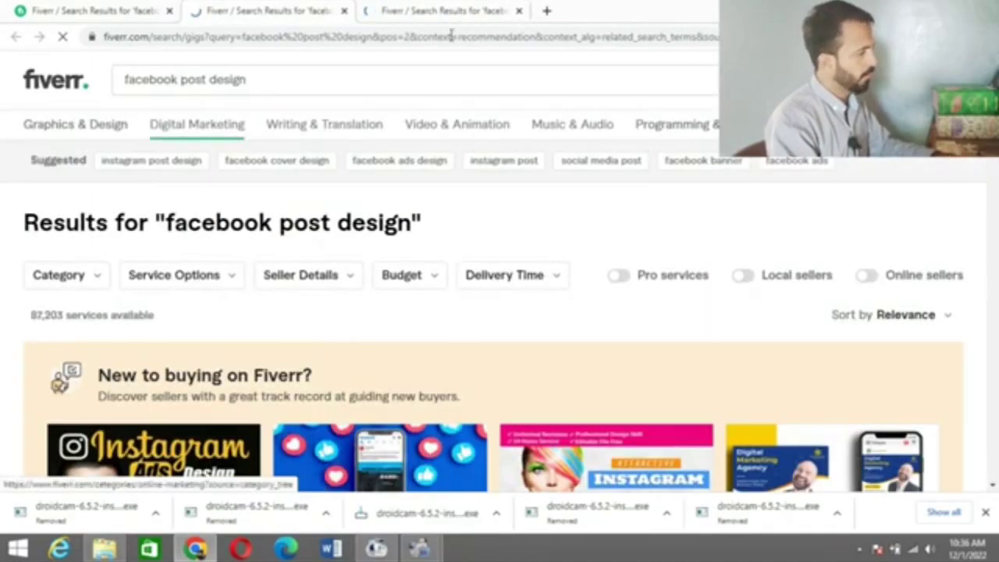
left_click(409, 12)
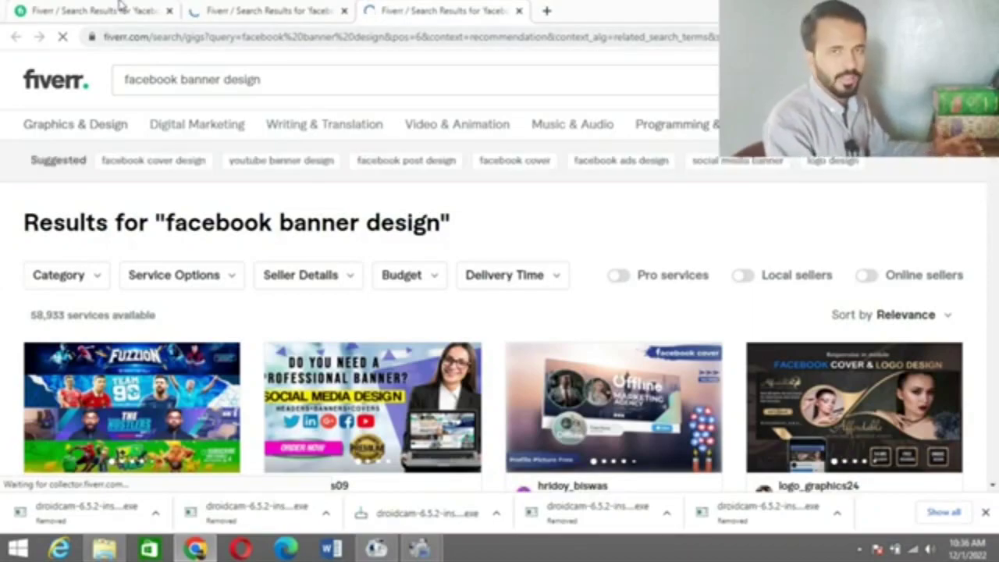
left_click(121, 8)
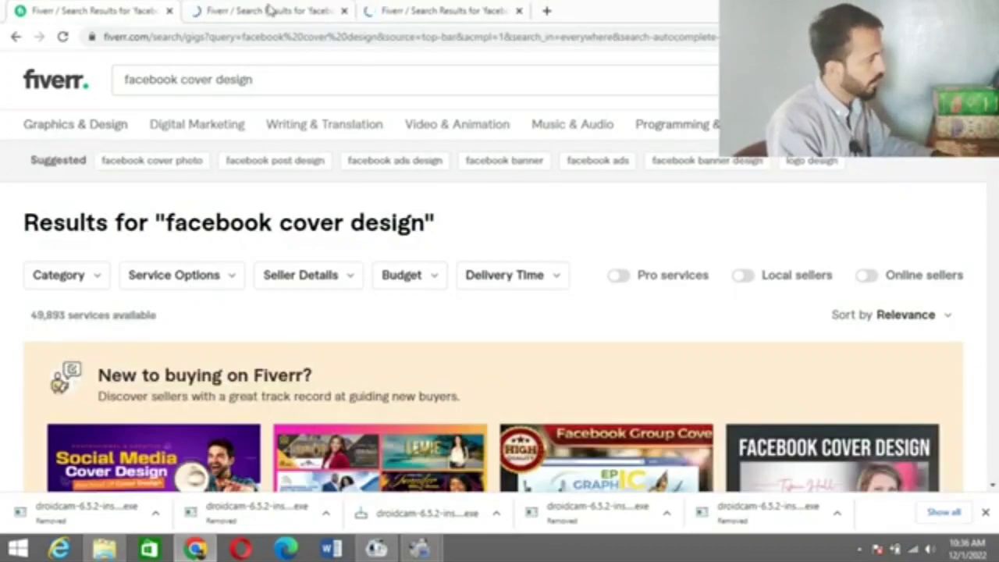
left_click(259, 81)
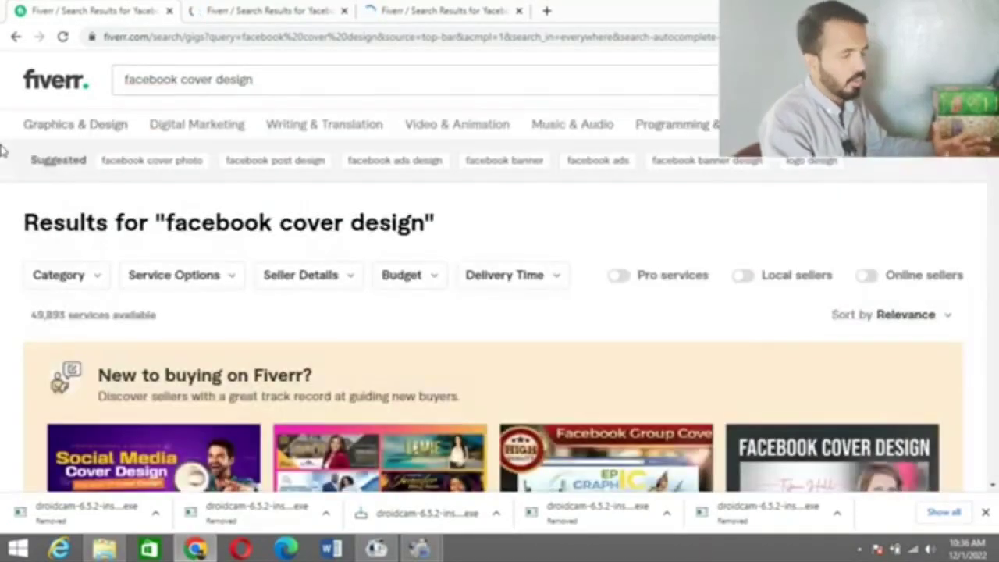
From the "facebook post design" results, open the suggested search "instagram post" in a new browser tab.
left_click(413, 162)
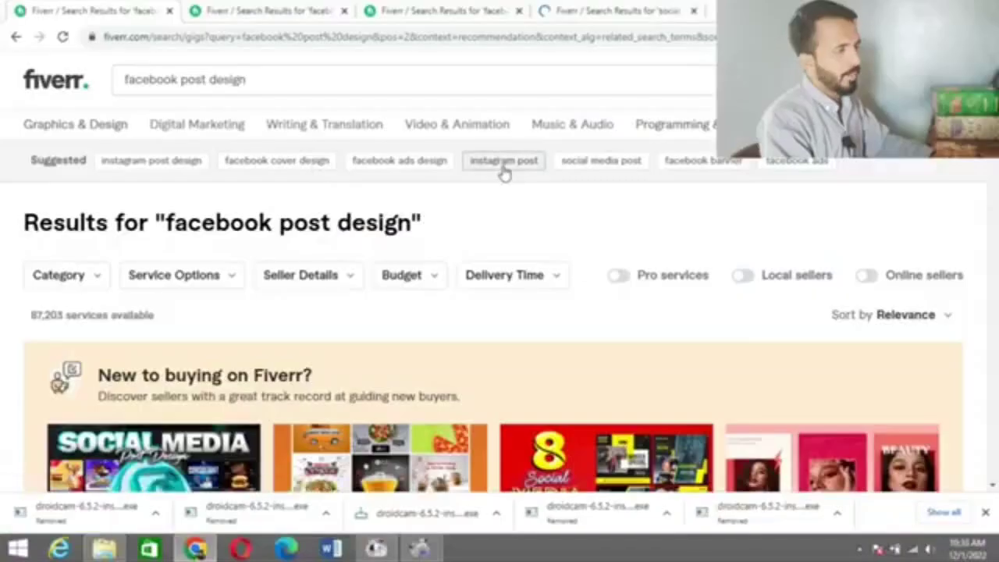
right_click(503, 172)
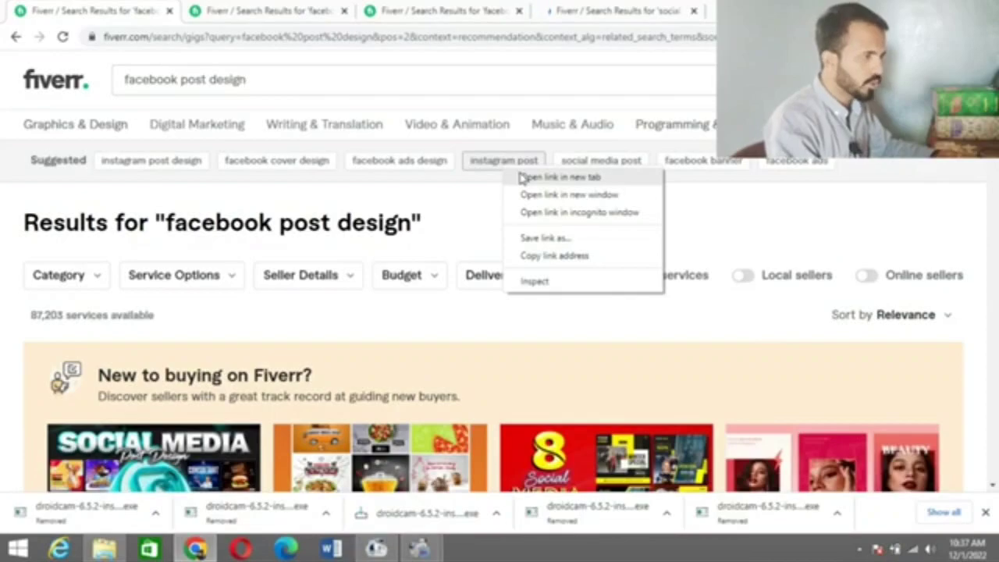
left_click(560, 177)
left_click(503, 160)
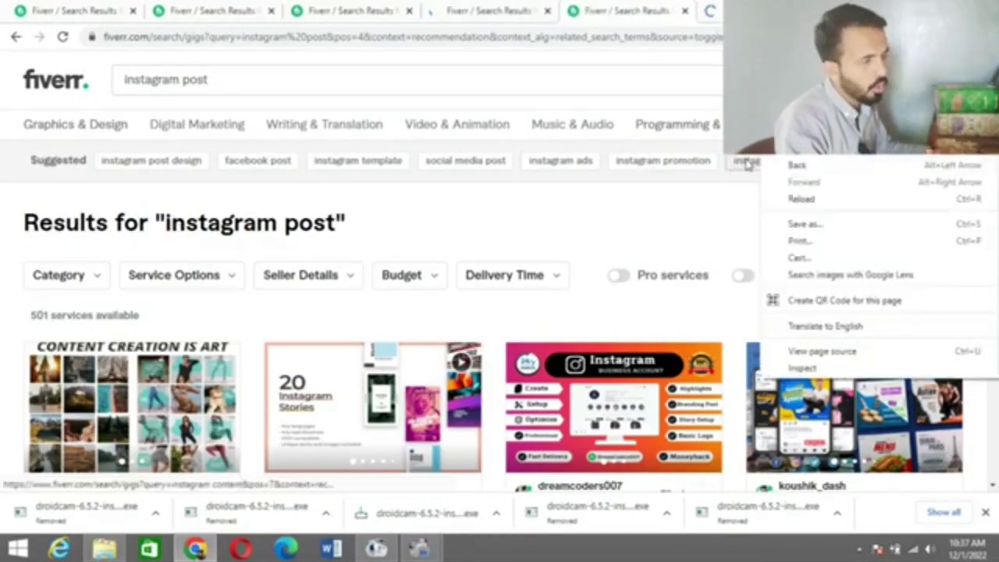
Open the suggested search "instagram content" and compare its number of services with the "instagram post" results.
left_click(745, 162)
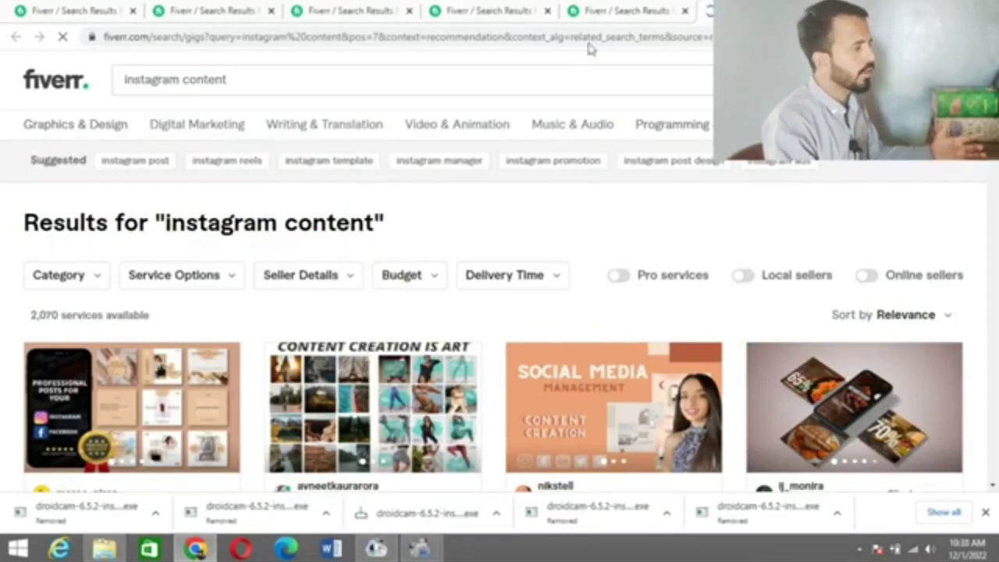
left_click(628, 6)
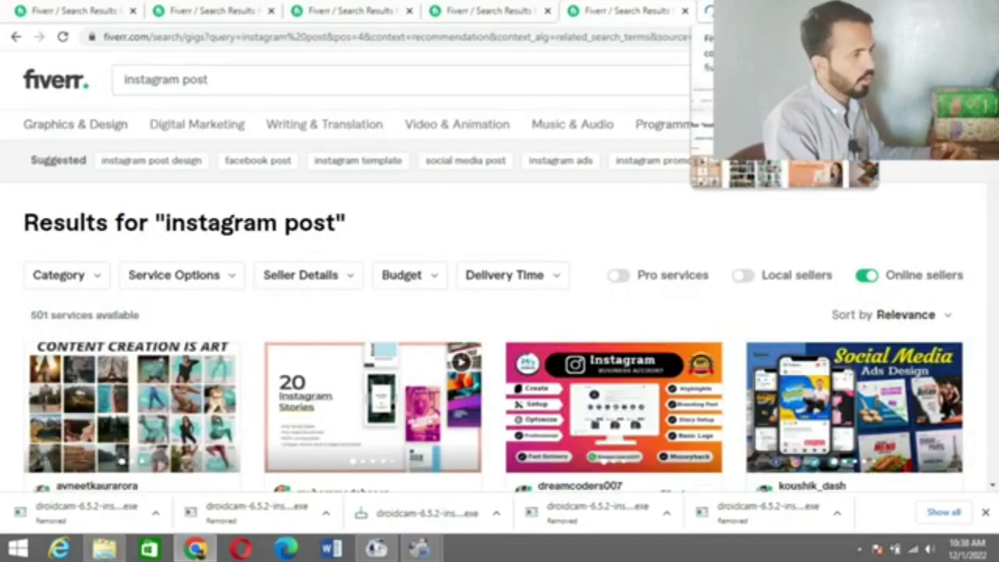
left_click(753, 10)
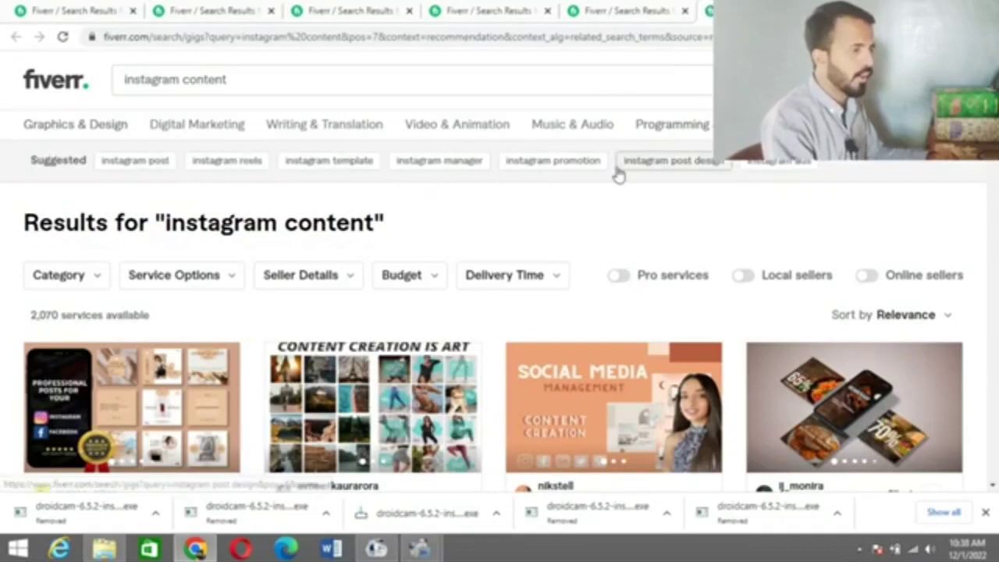
Open the suggested search "instagram post design" in a new tab, and highlight the keyword in the "instagram post" results heading.
right_click(661, 170)
left_click(673, 178)
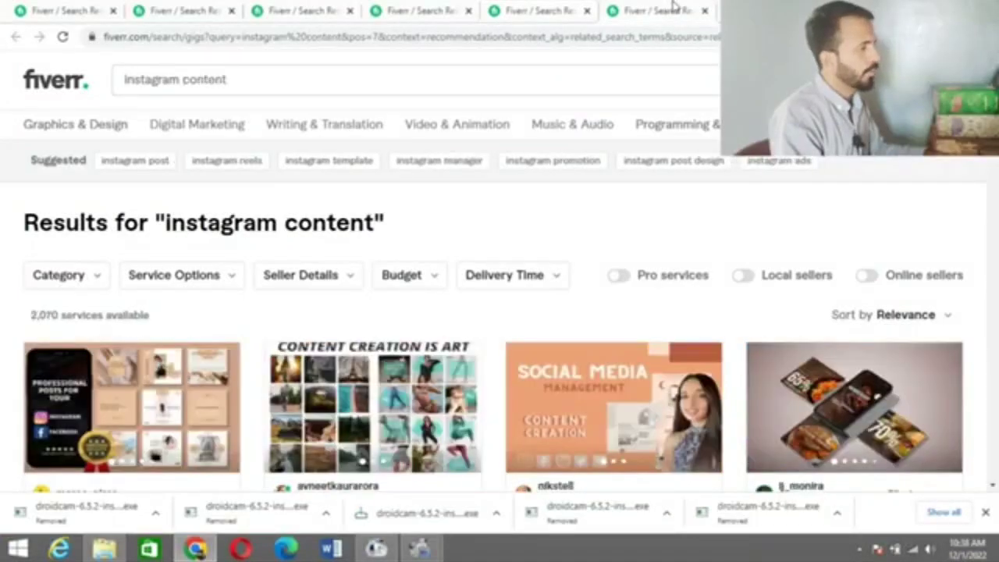
left_click(536, 21)
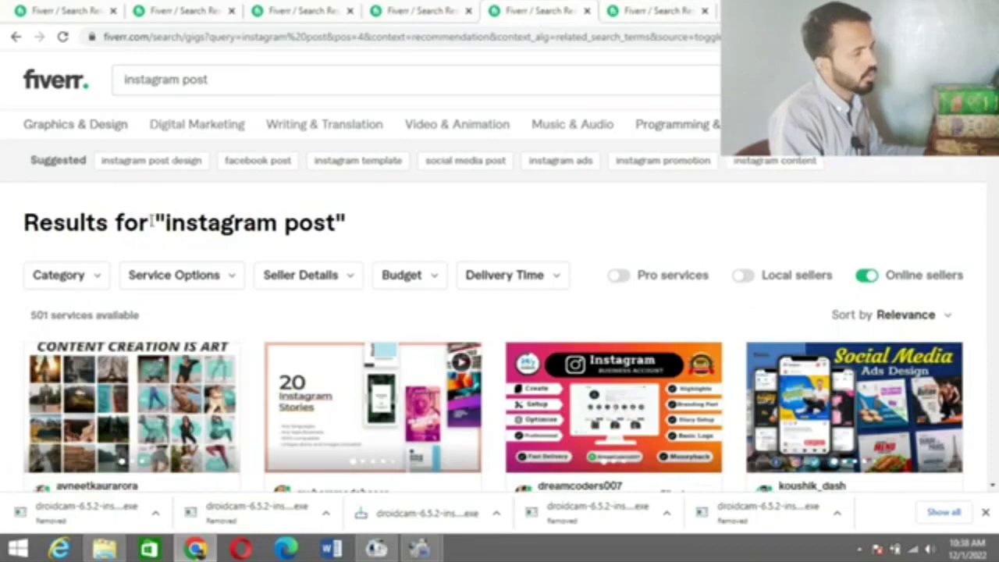
left_click_drag(165, 223, 338, 228)
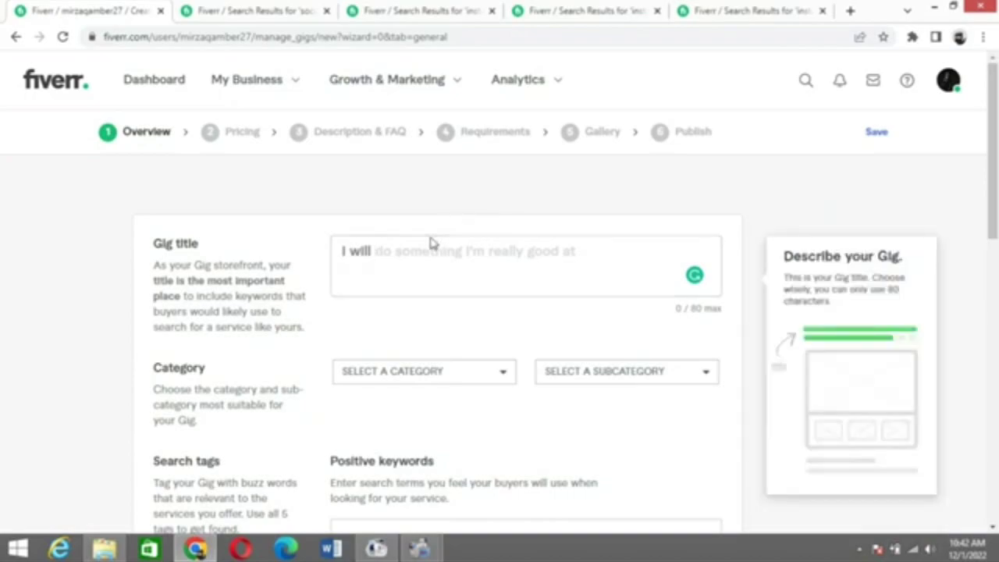
Complete the gig title after "I will" with "create 30 Instagram post designs".
left_click(429, 265)
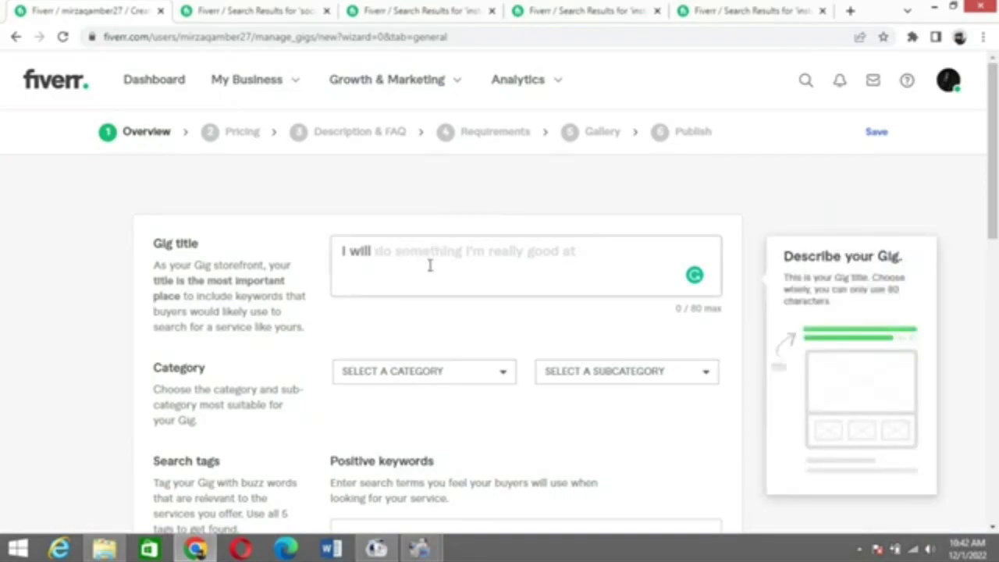
type("create ")
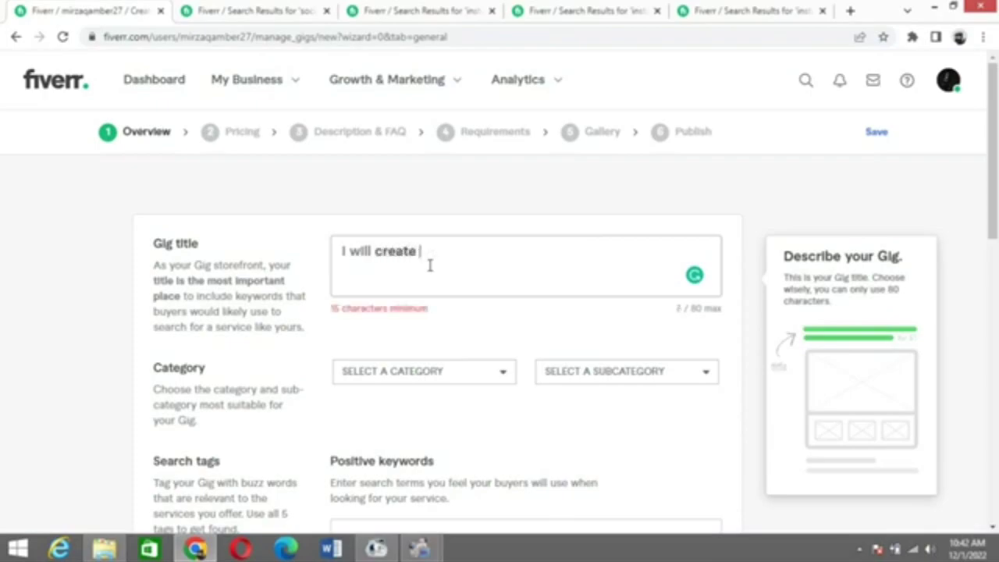
type("30 Instagram post s")
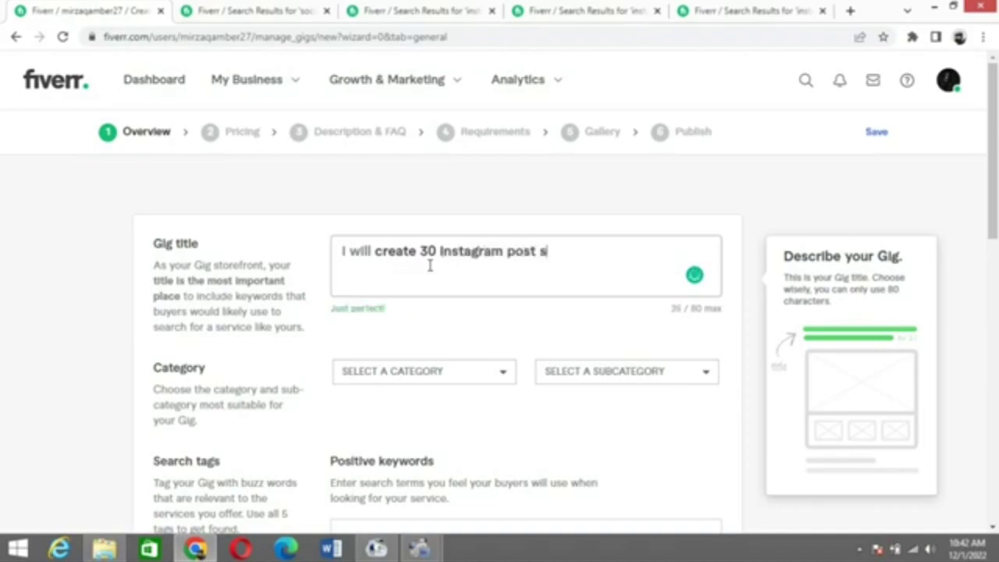
key("BackSpace")
type("designs")
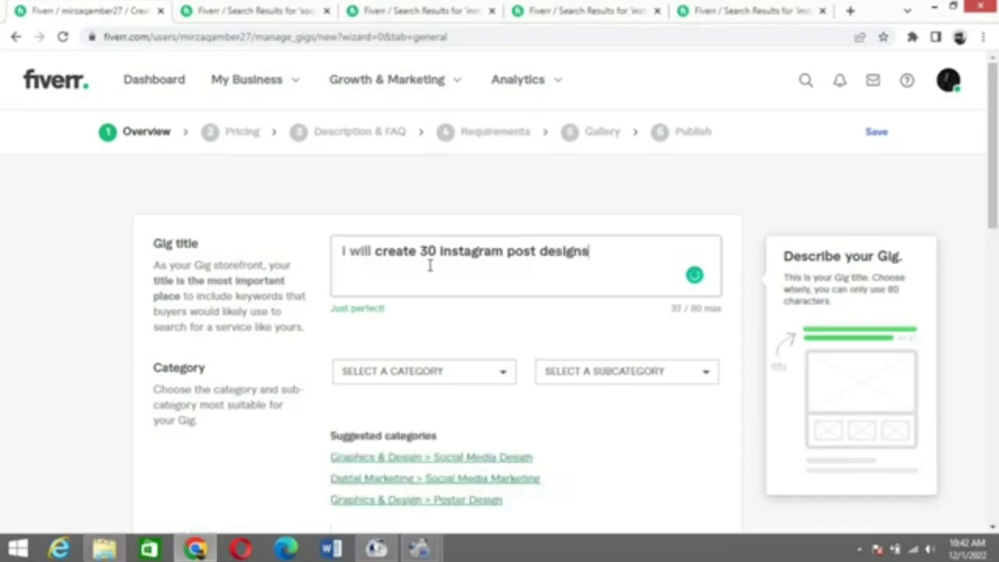
left_click(570, 225)
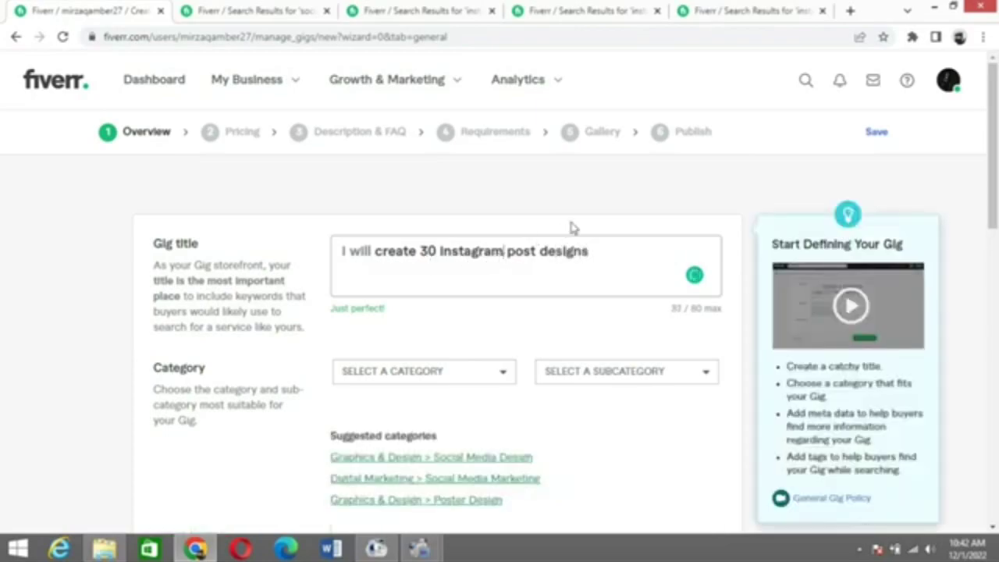
scroll(590, 213, "down", 3)
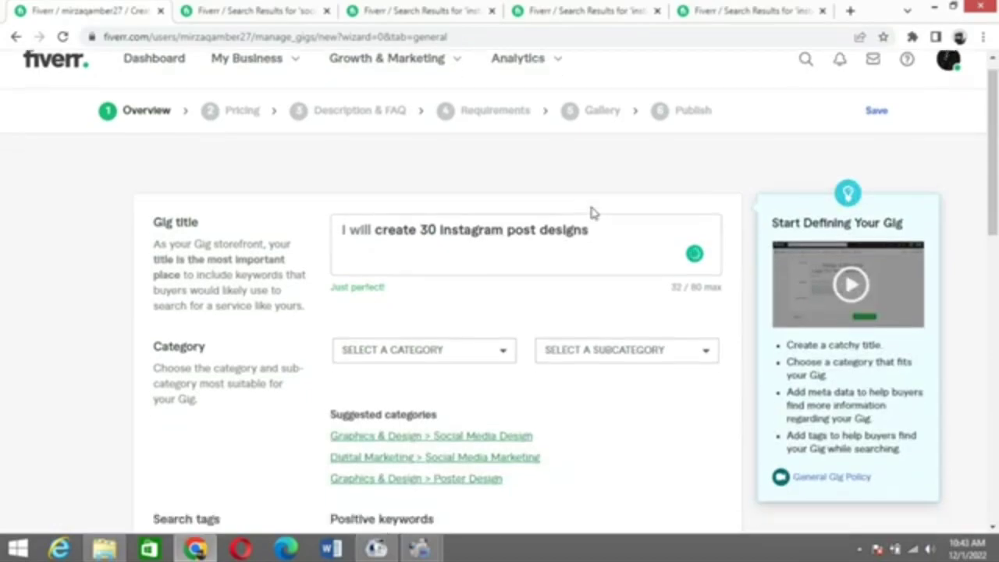
scroll(590, 213, "down", 1)
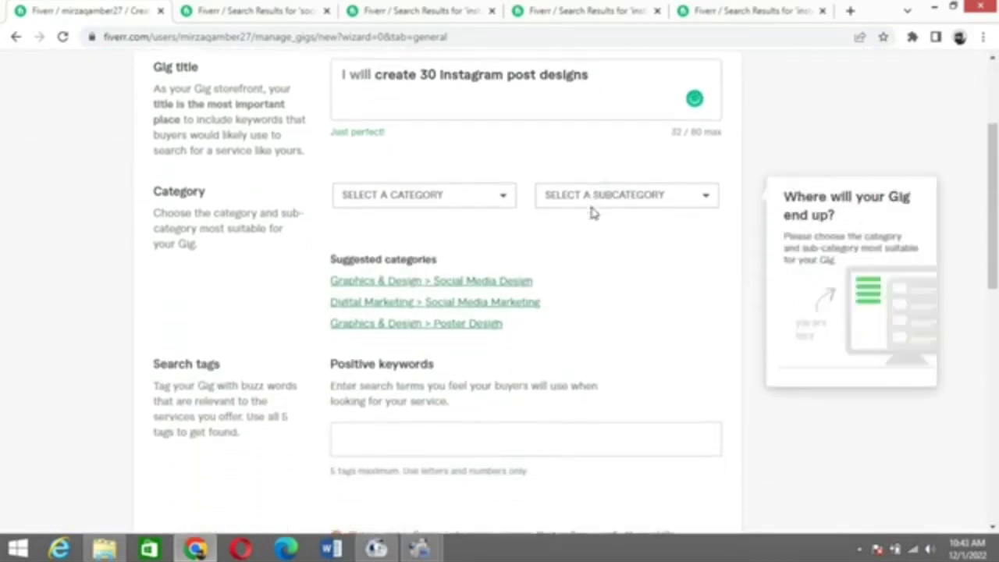
double_click(426, 74)
left_click(396, 96)
mouse_move(995, 152)
left_mouse_down()
mouse_move(996, 165)
mouse_move(997, 134)
left_mouse_up()
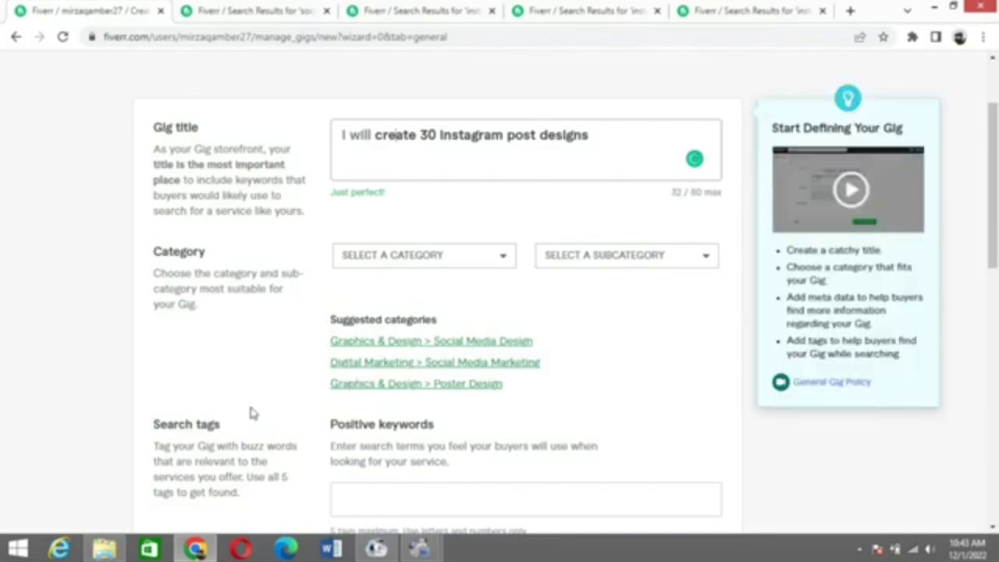
Choose the suggested category Graphics & Design > Social Media Design and select Instagram, Facebook, YouTube, LinkedIn and Website (generic) as platforms.
scroll(185, 364, "down", 3)
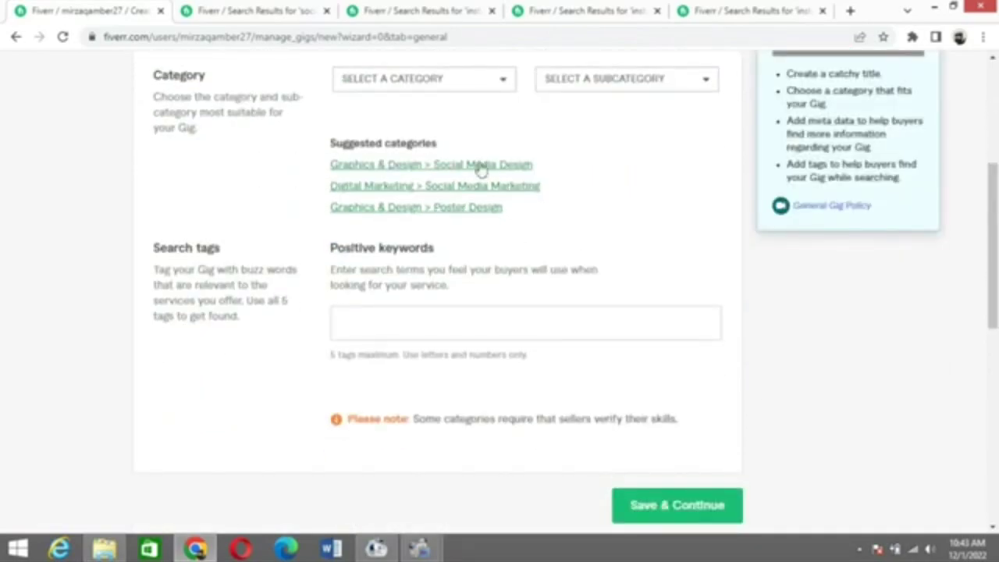
left_click(492, 166)
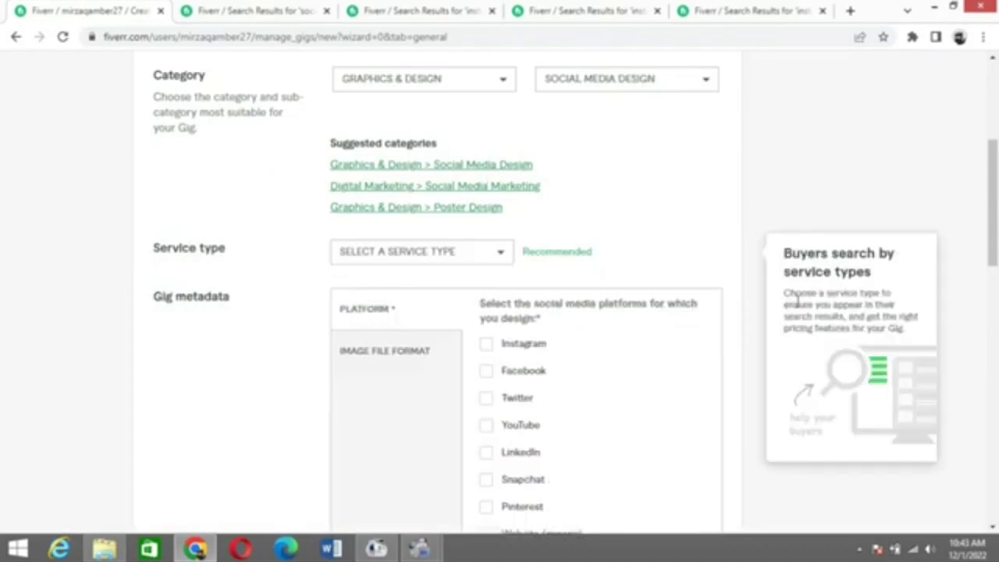
left_click_drag(992, 173, 992, 206)
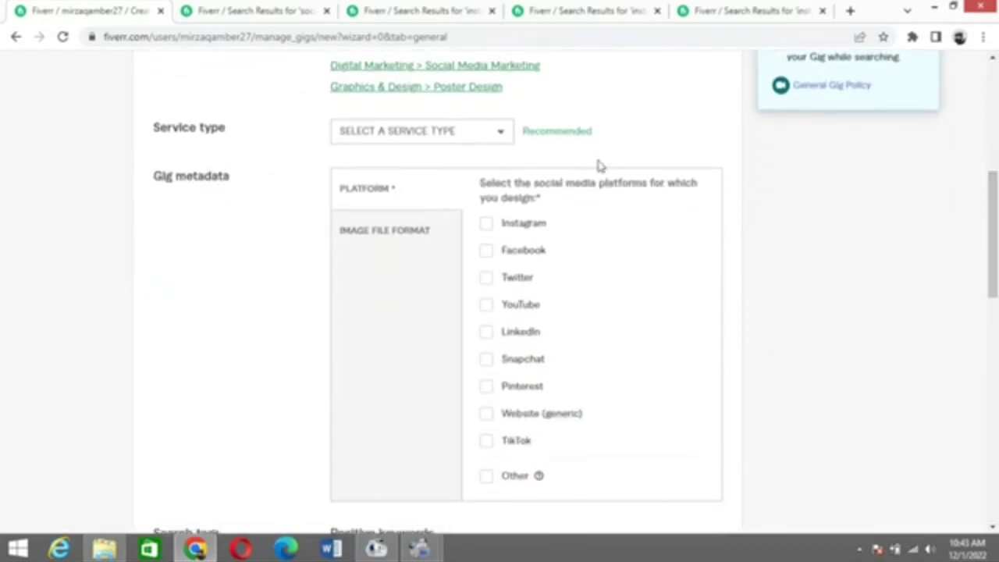
left_click(486, 226)
left_click(487, 250)
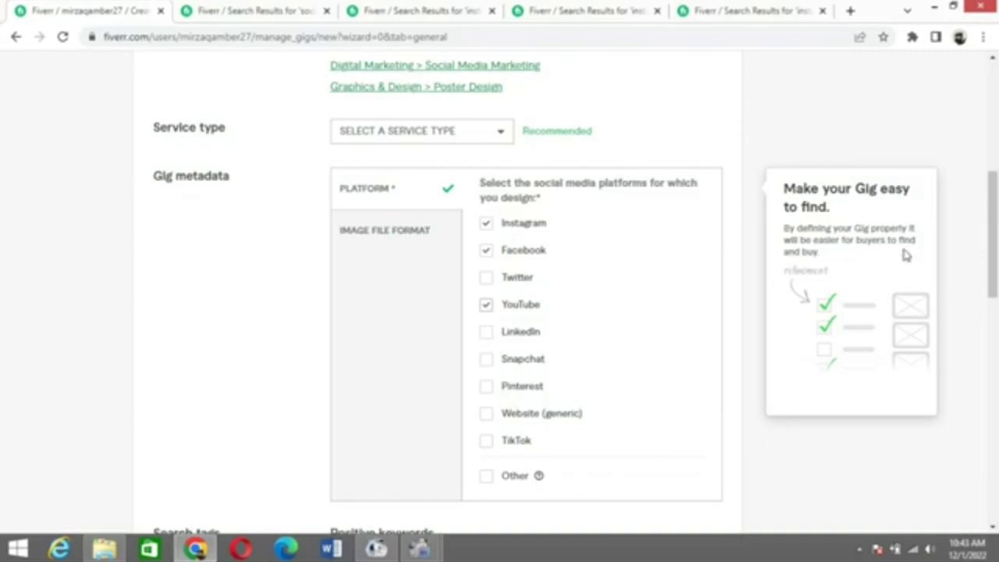
left_click_drag(994, 206, 994, 230)
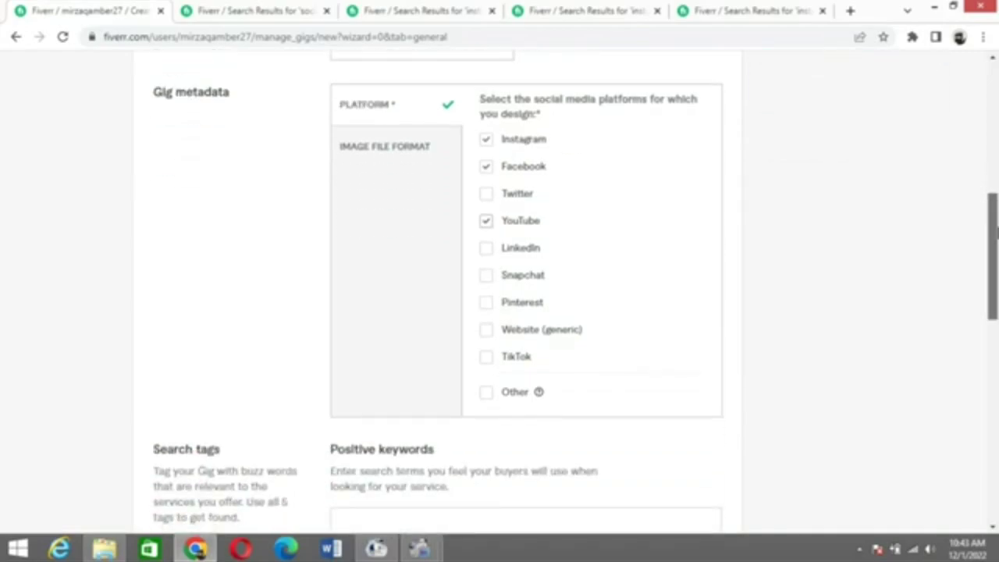
left_click(487, 331)
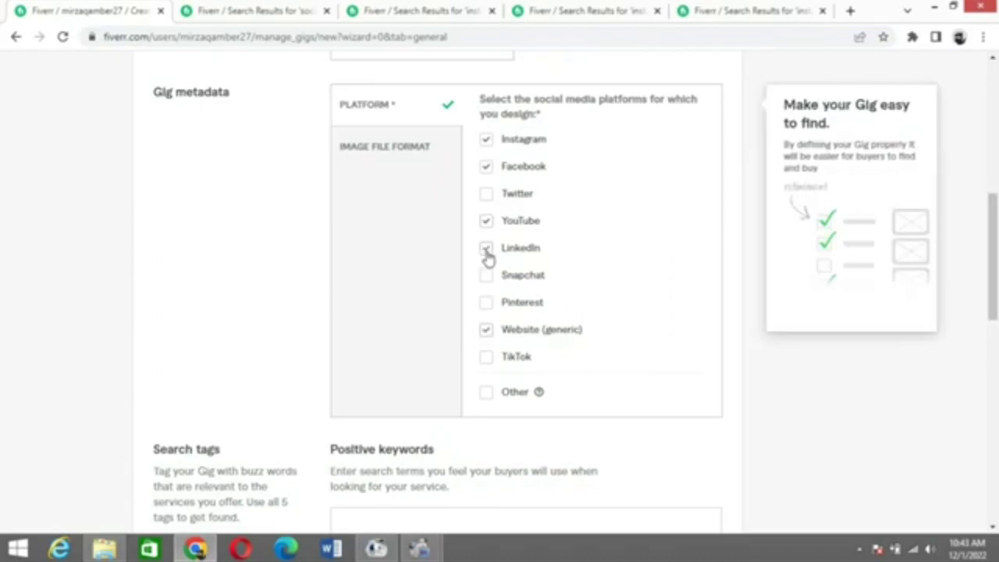
In the gig metadata, select JPG, PNG and PDF as the image file formats.
left_click_drag(987, 234, 994, 265)
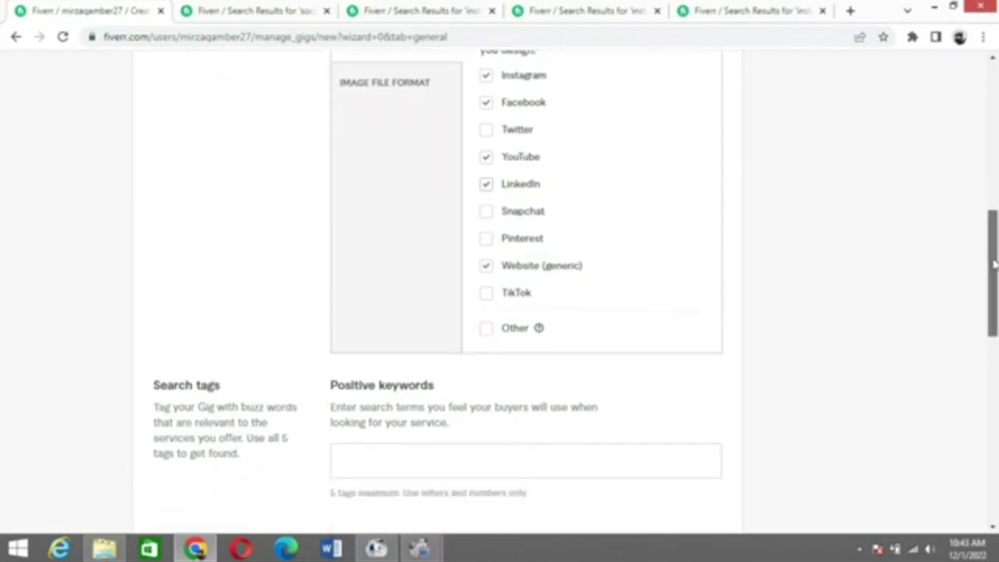
left_click(440, 77)
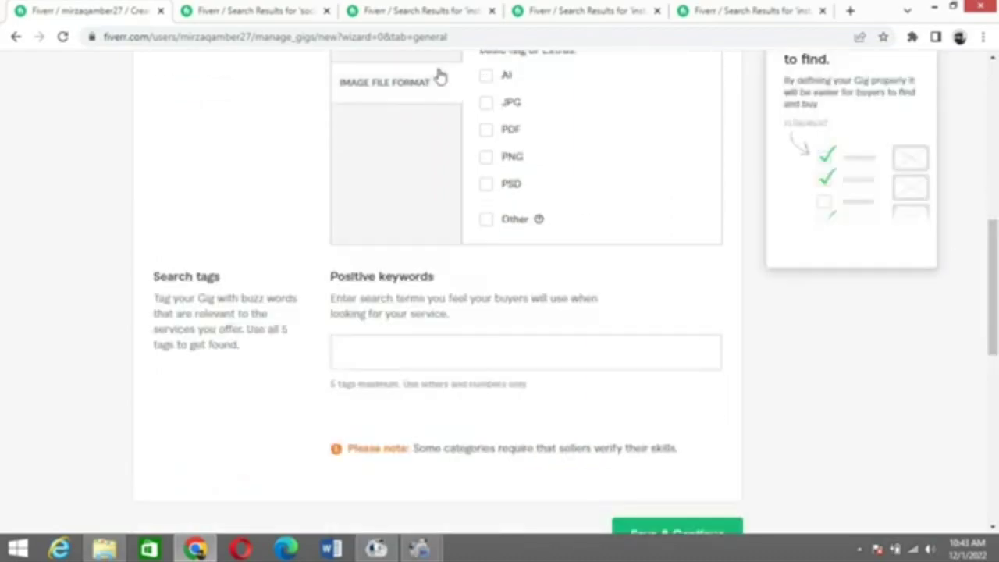
left_click(486, 102)
left_click(486, 160)
left_click(486, 134)
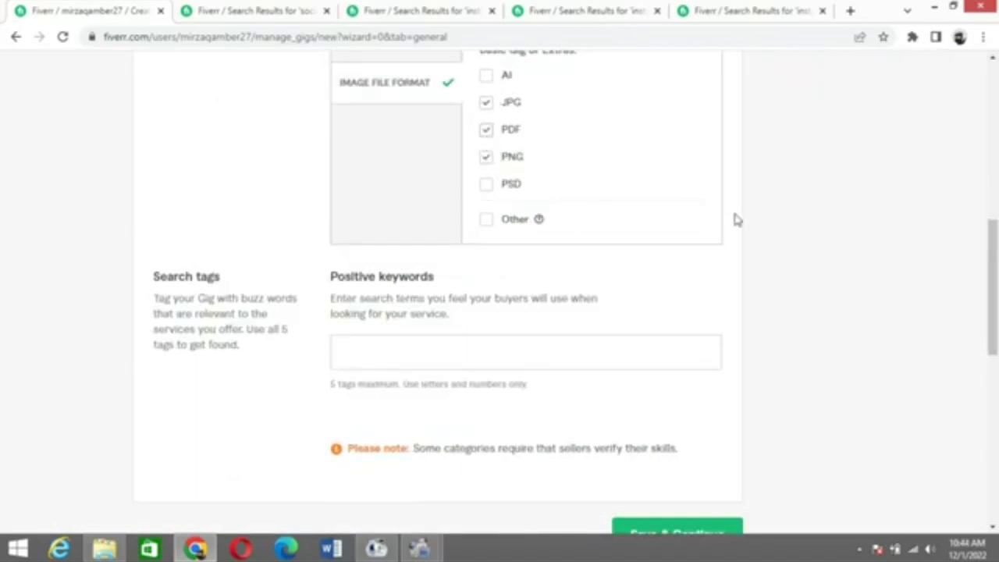
Open the Positive keywords field in the Search tags section for entry.
scroll(993, 296, "down", 2)
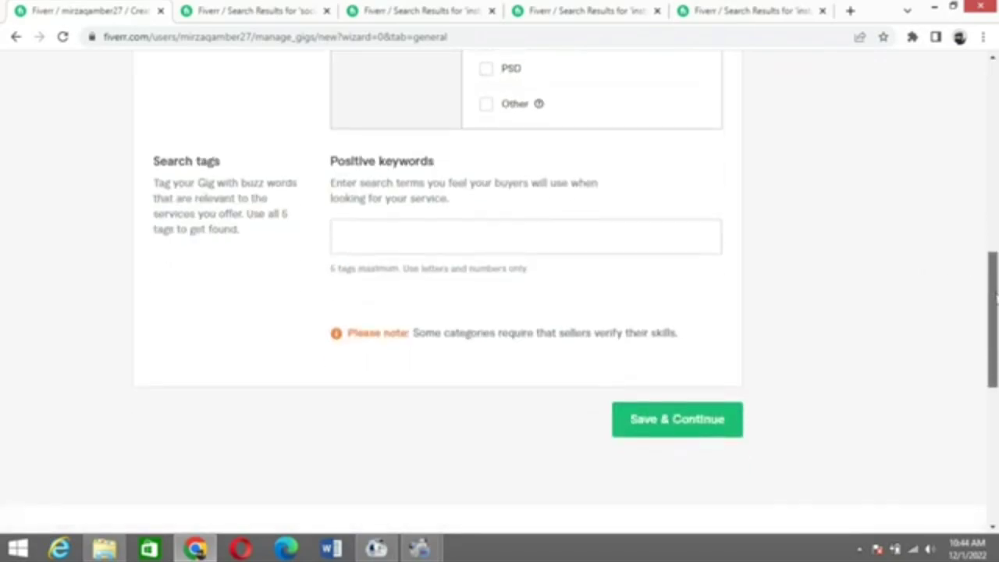
left_click(512, 241)
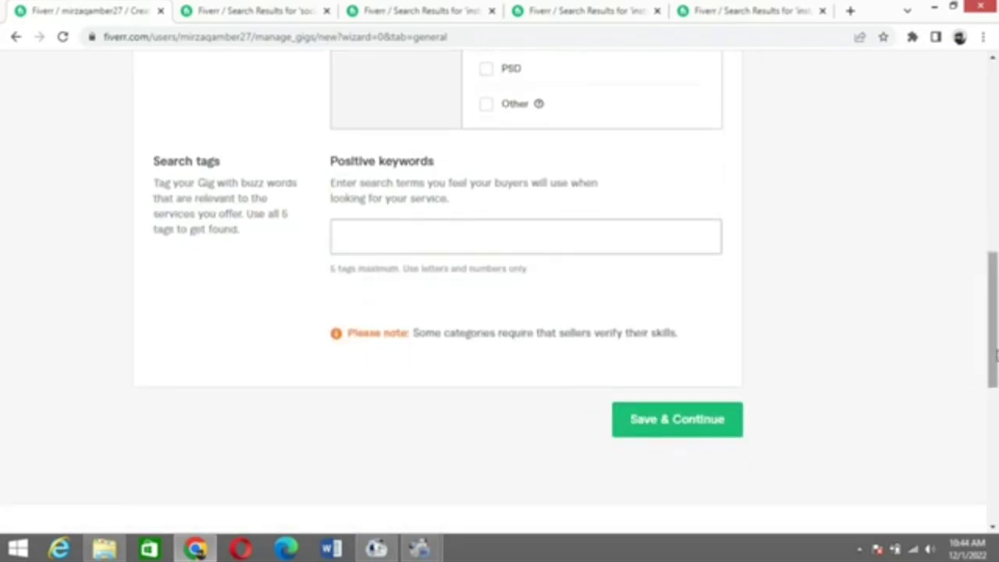
mouse_move(997, 350)
left_mouse_down()
mouse_move(996, 146)
mouse_move(996, 375)
mouse_move(997, 351)
left_mouse_up()
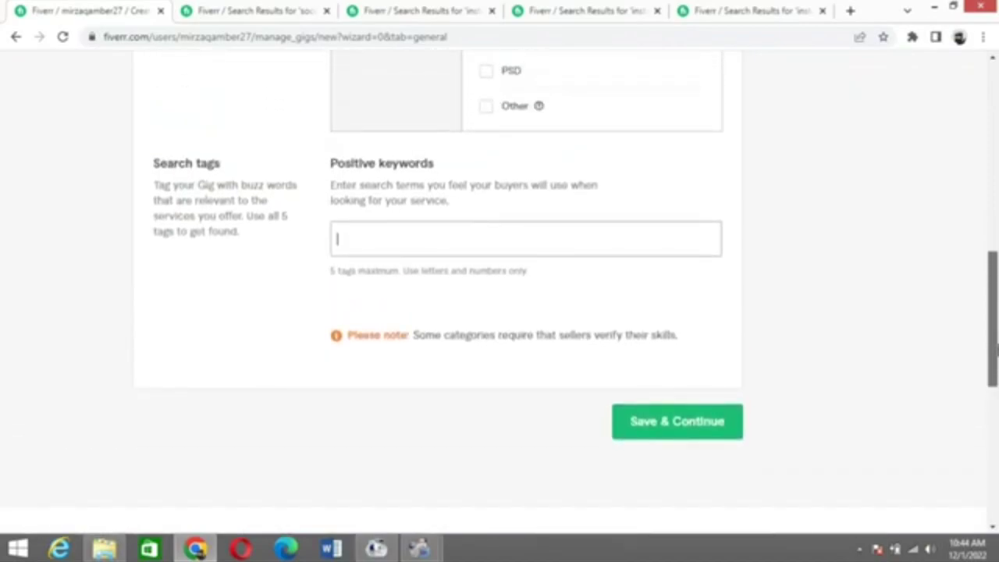
left_click_drag(997, 308, 996, 319)
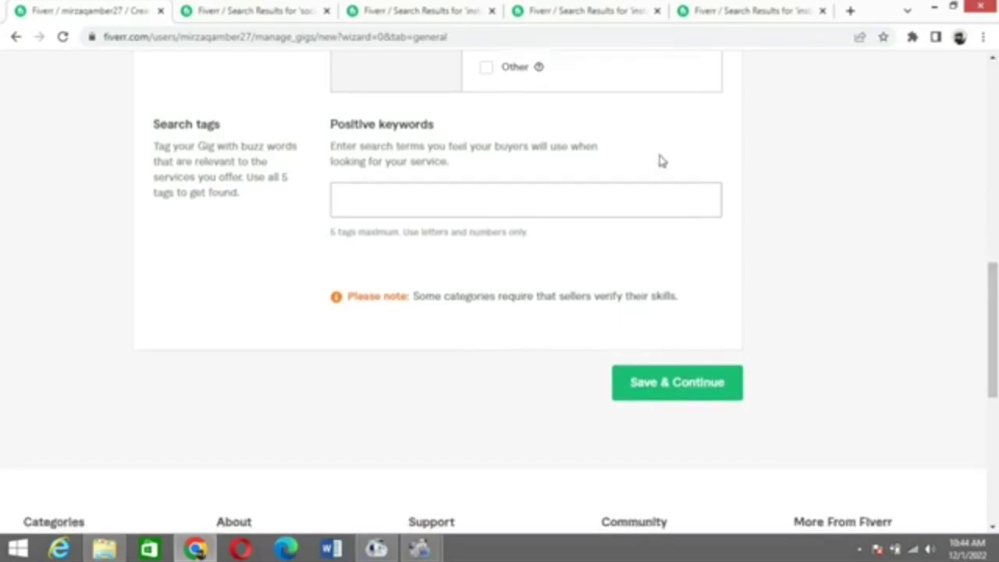
Review the "instagram post" and "instagram content" search results for tag ideas, and close the last search results tab.
left_click(452, 9)
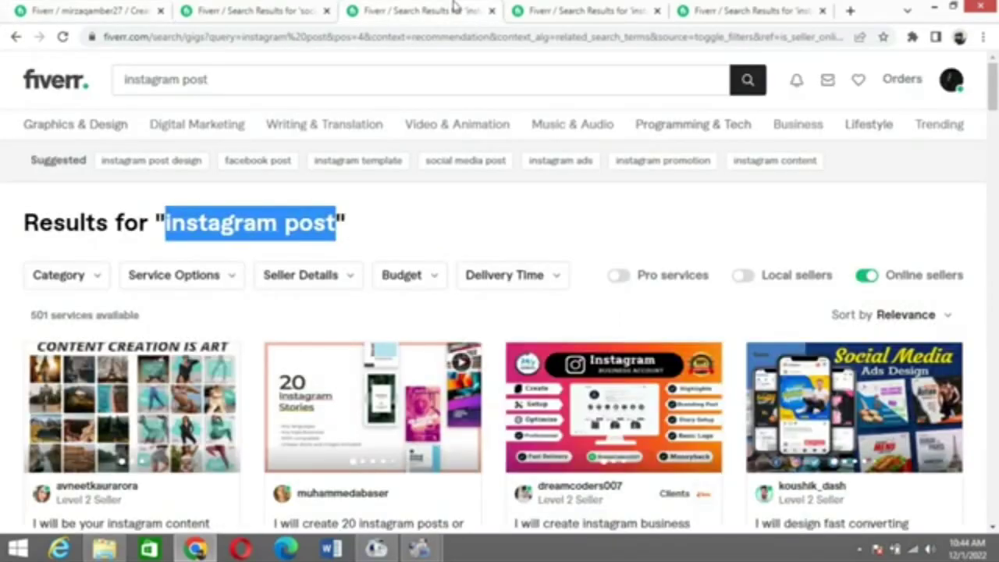
left_click(566, 8)
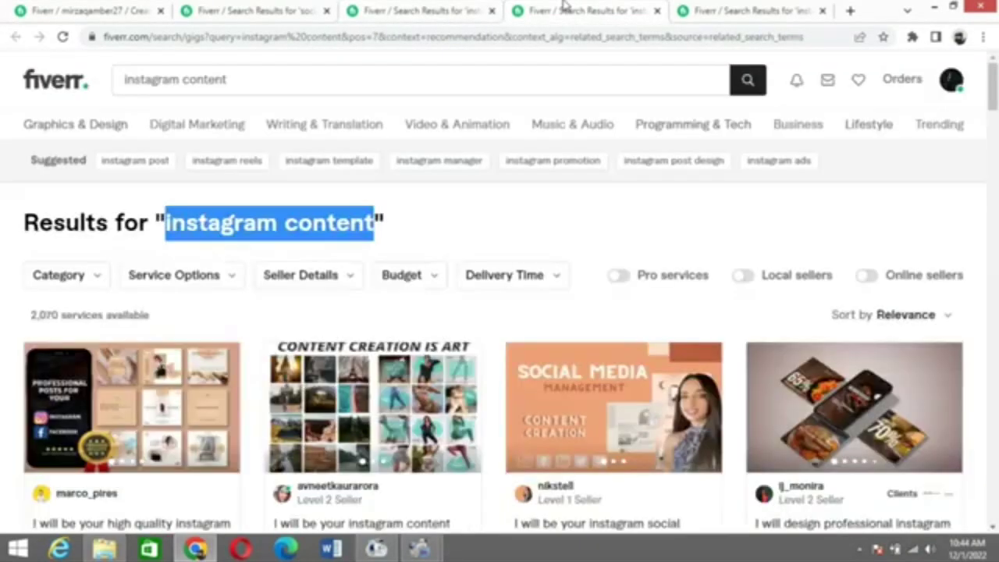
left_click(823, 14)
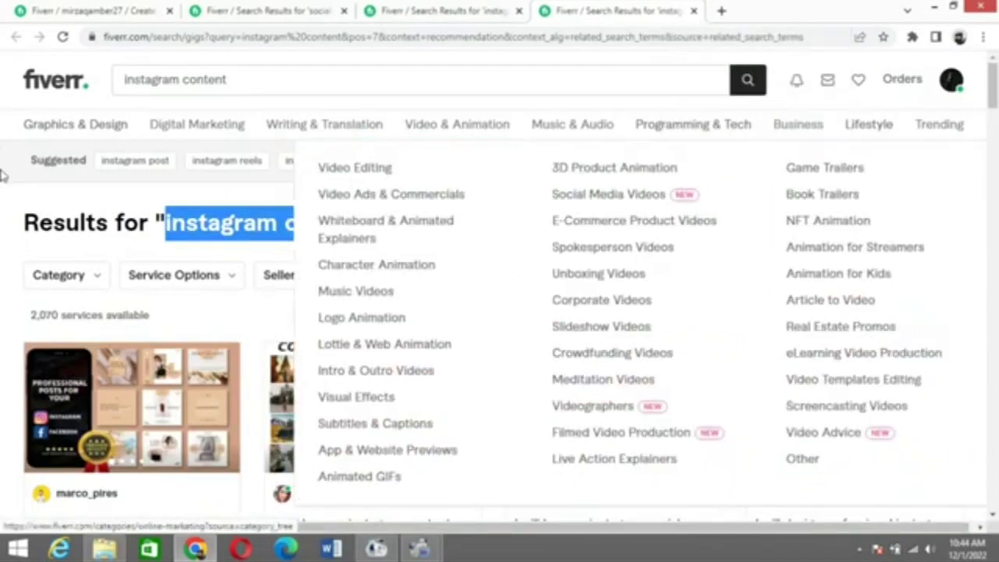
left_click(3, 175)
scroll(2, 176, "down", 2)
scroll(2, 176, "up", 2)
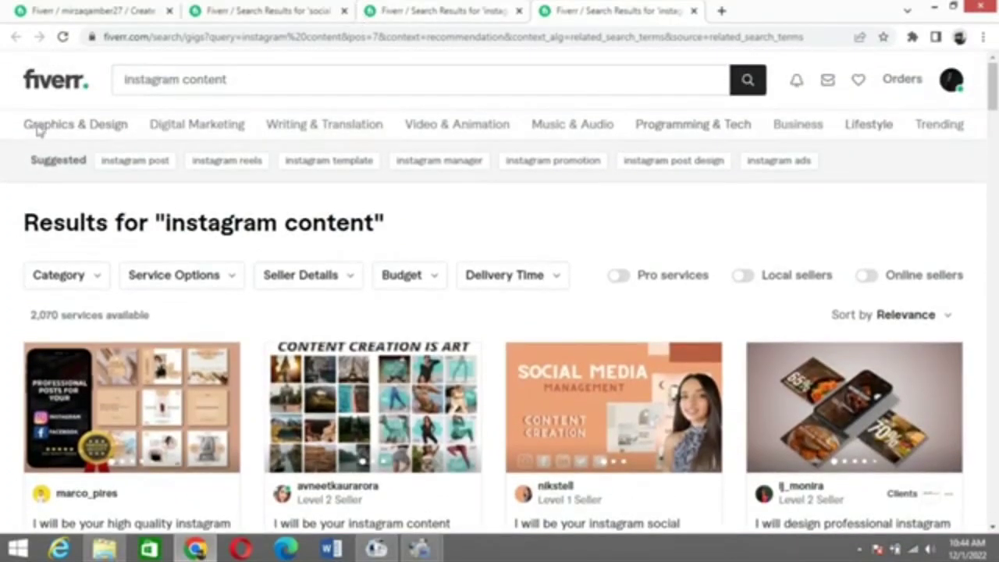
Copy the suggested search "instagram content" from the "instagram post" results and add it to the gig's positive keywords.
left_click(245, 7)
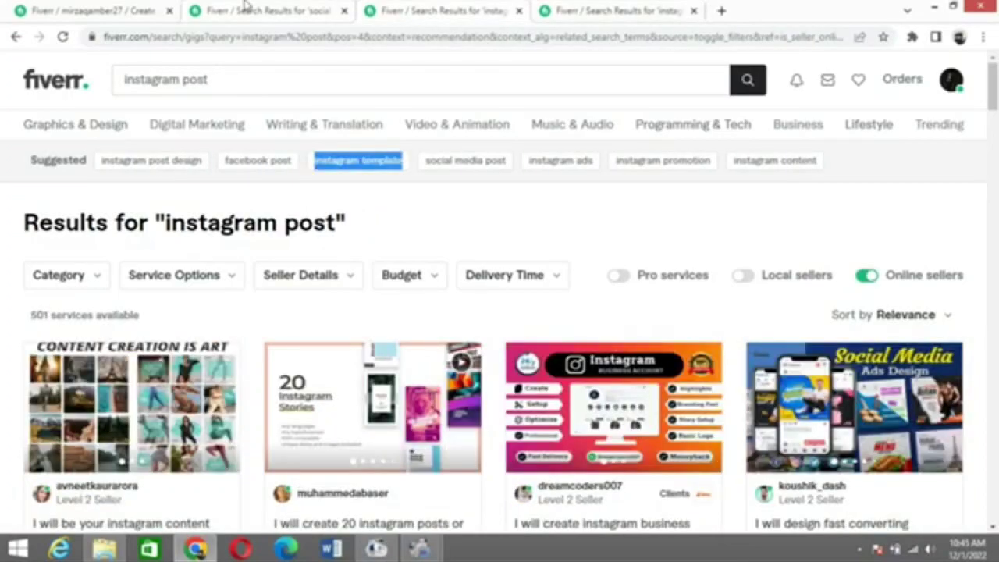
left_click(743, 217)
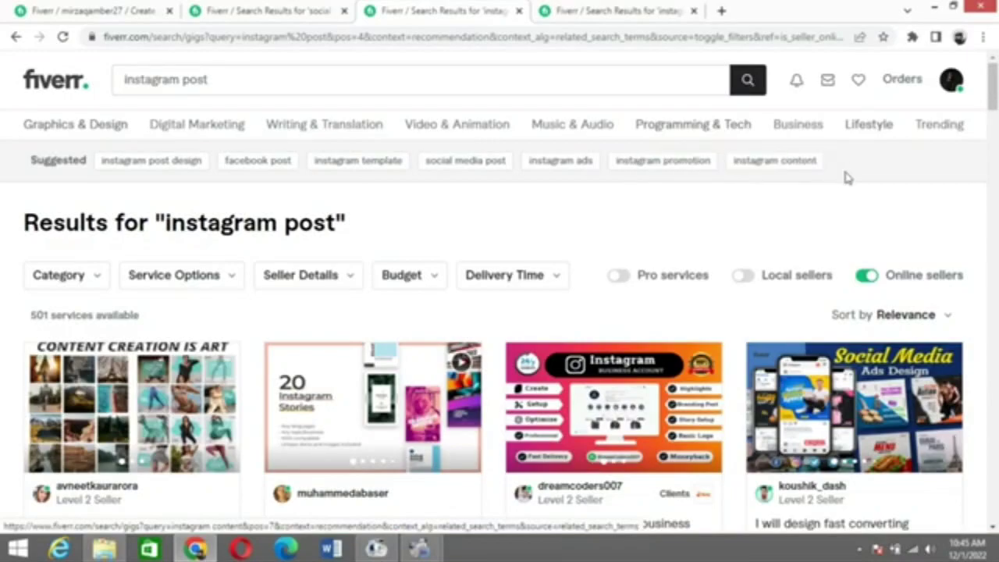
left_click_drag(836, 171, 734, 161)
key("ctrl+c")
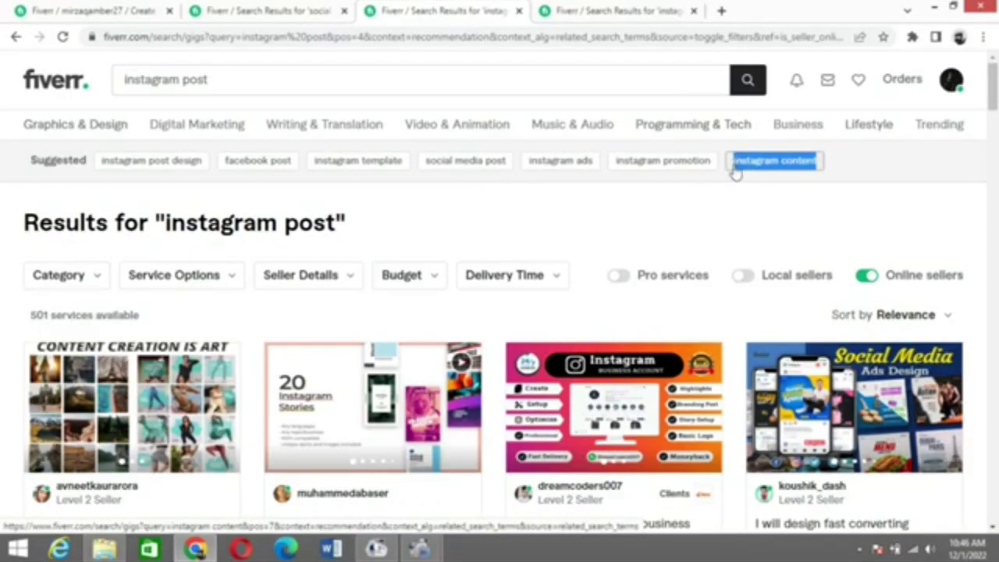
left_click(296, 6)
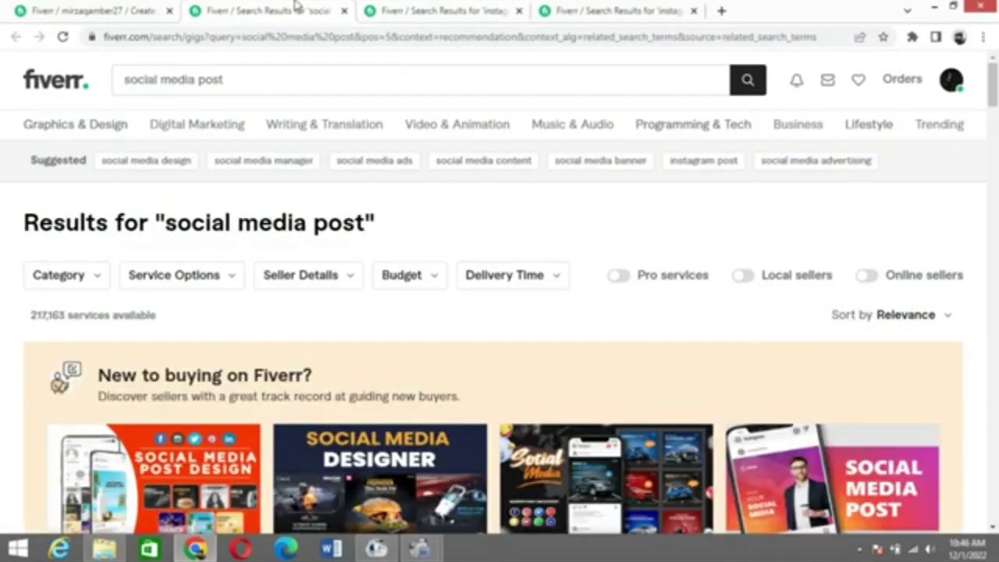
left_click(143, 7)
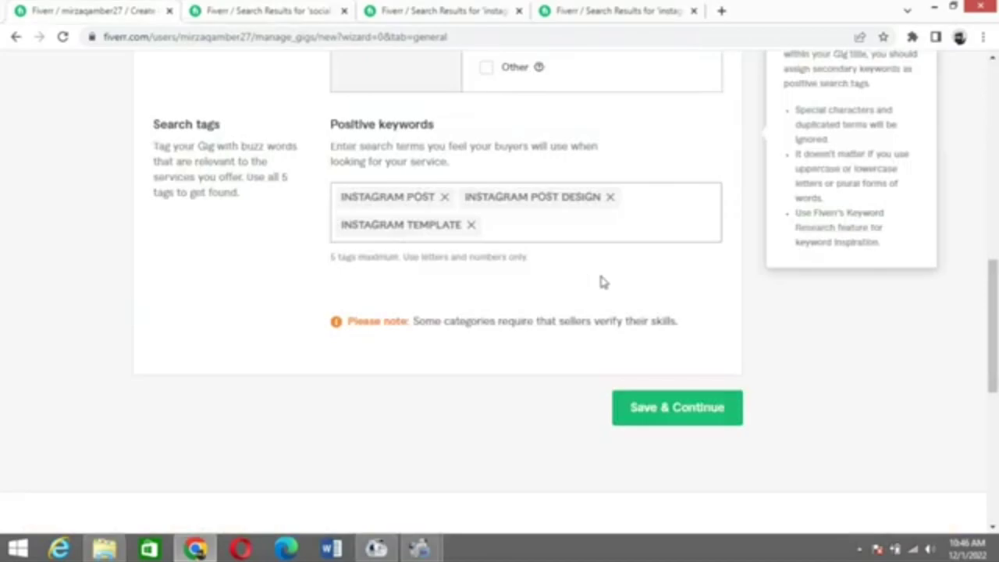
key("ctrl+v")
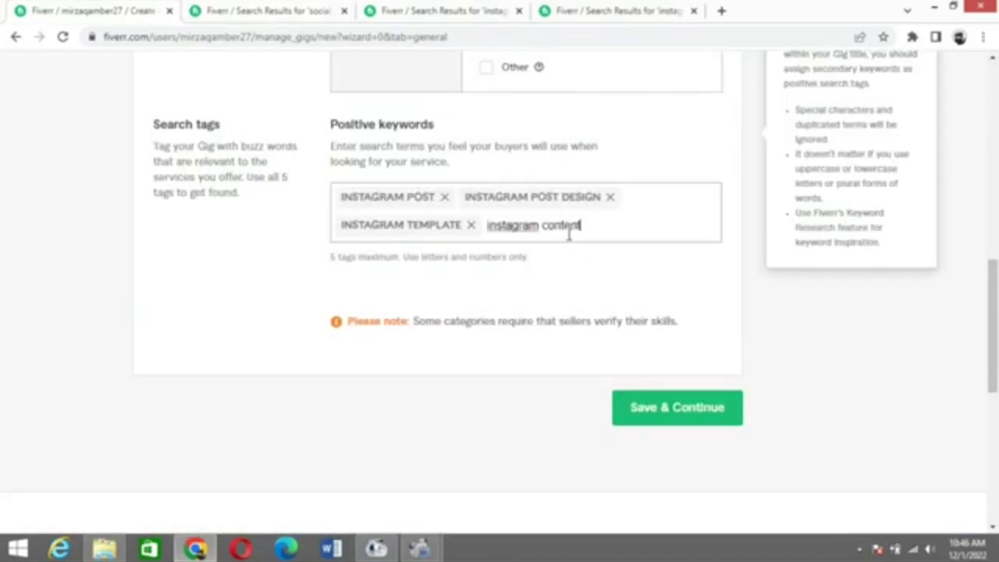
key("Return")
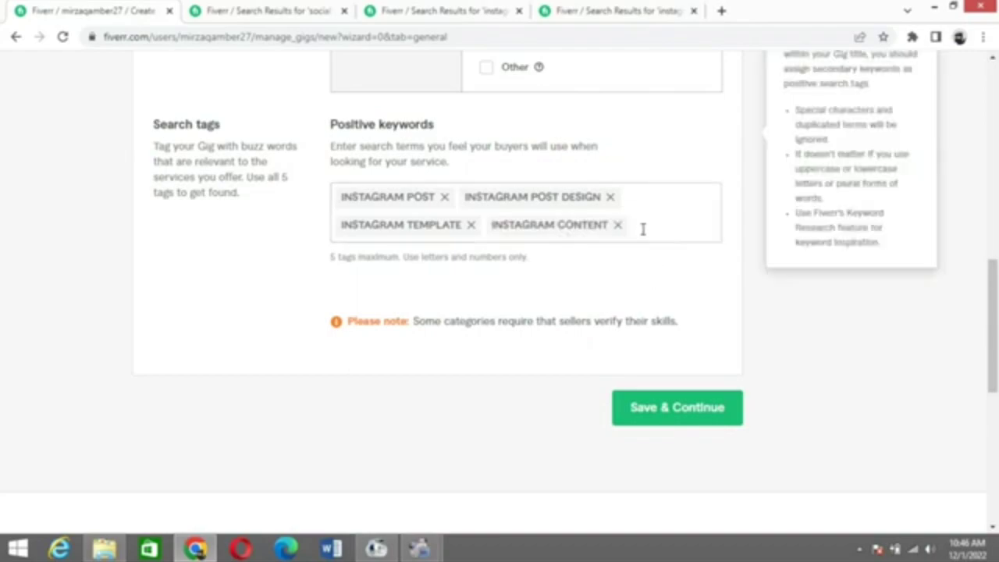
Check the entered search tags and try to save the gig's general section and continue.
left_click_drag(544, 212, 369, 183)
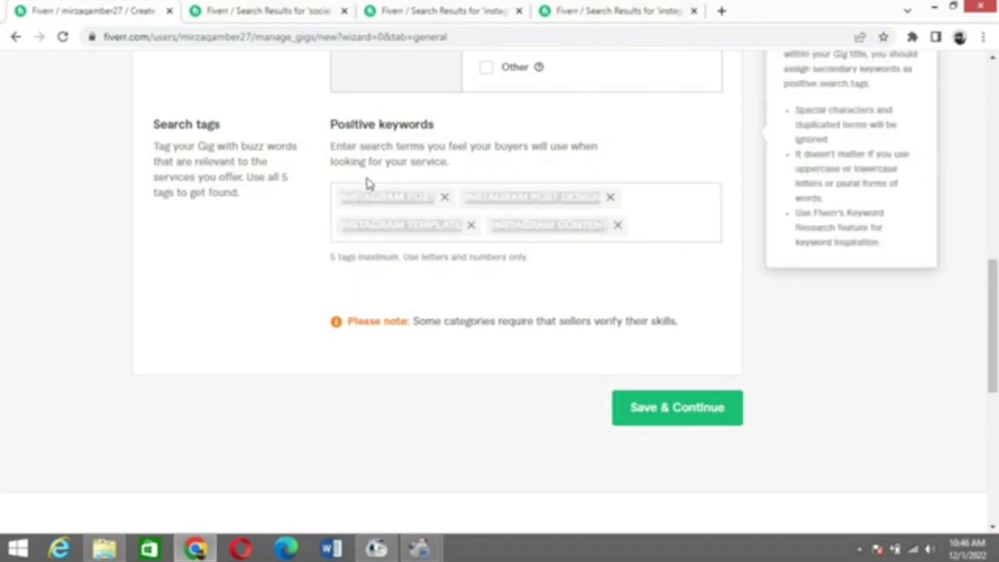
left_click(670, 388)
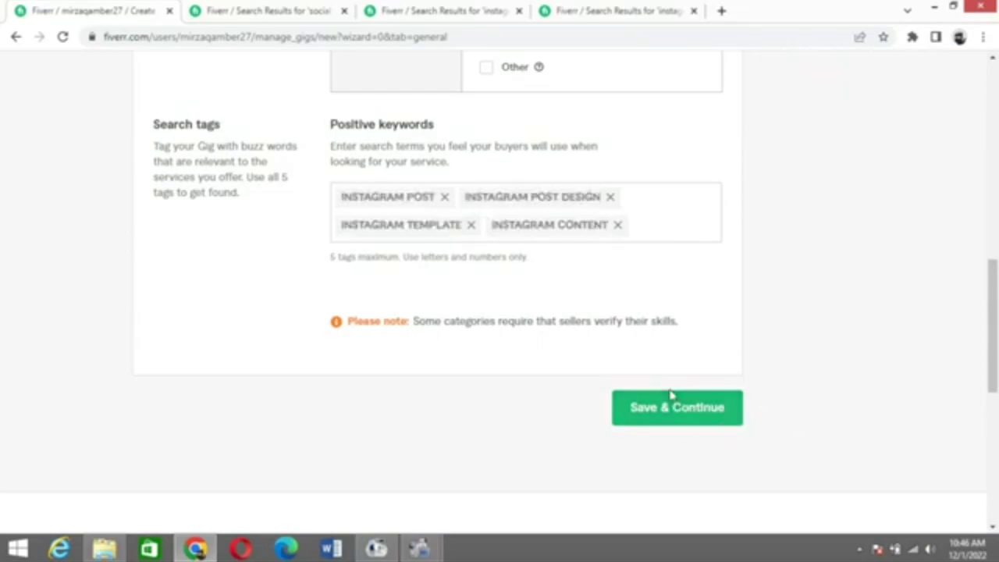
left_click(677, 412)
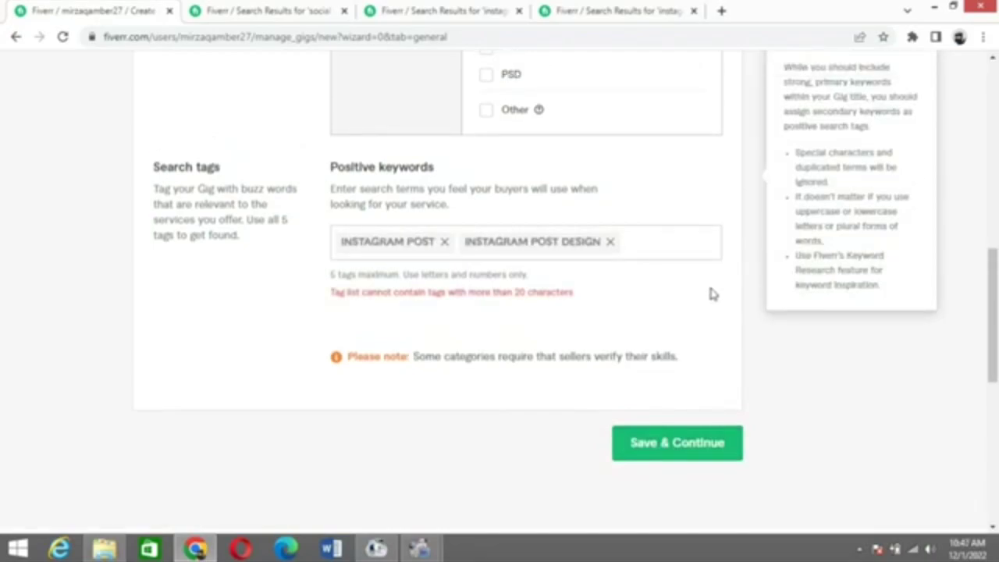
Remove the "Instagram post" and "Instagram post design" tags, and add "instagram" and "post" as separate positive keywords.
left_click(443, 245)
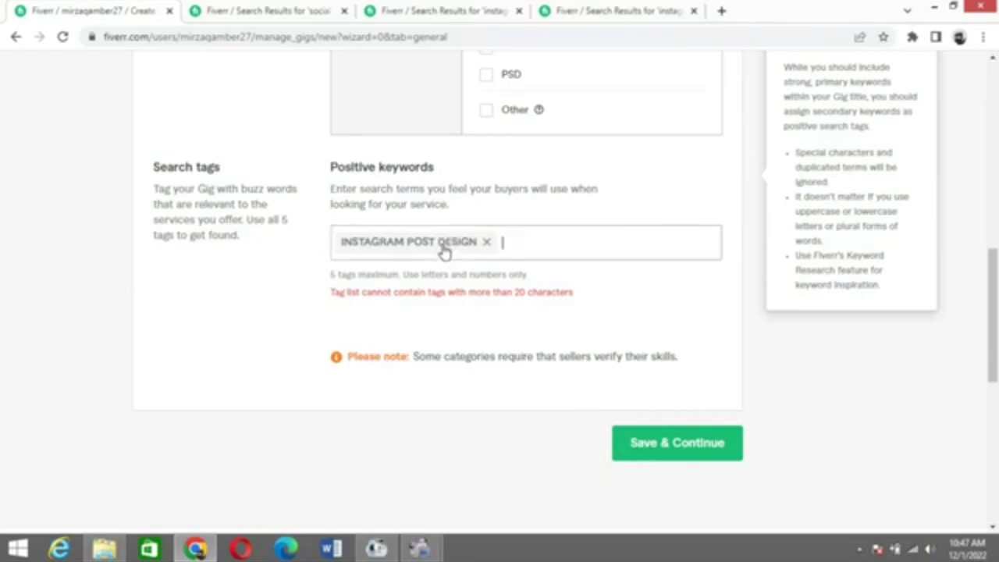
left_click(486, 245)
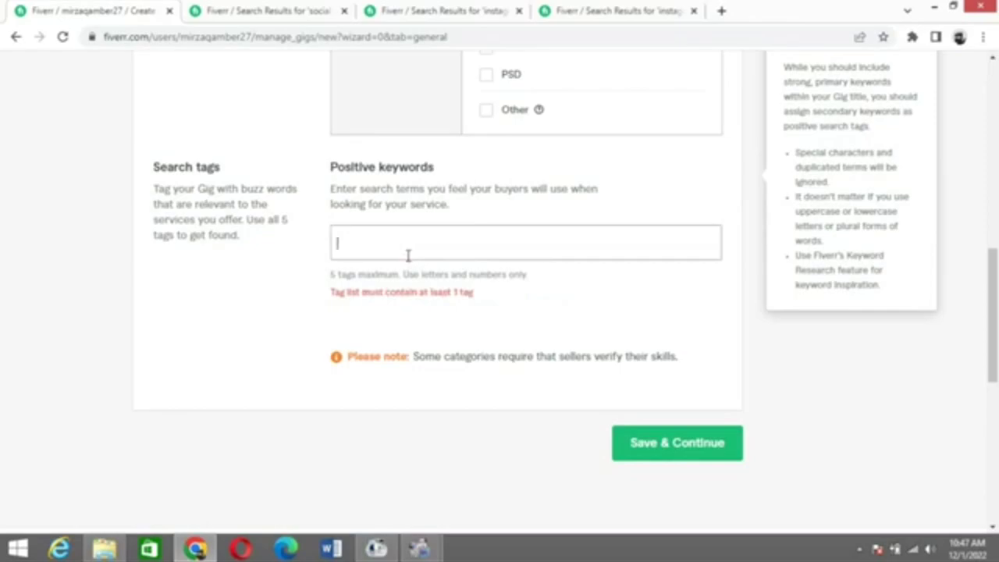
type("ins")
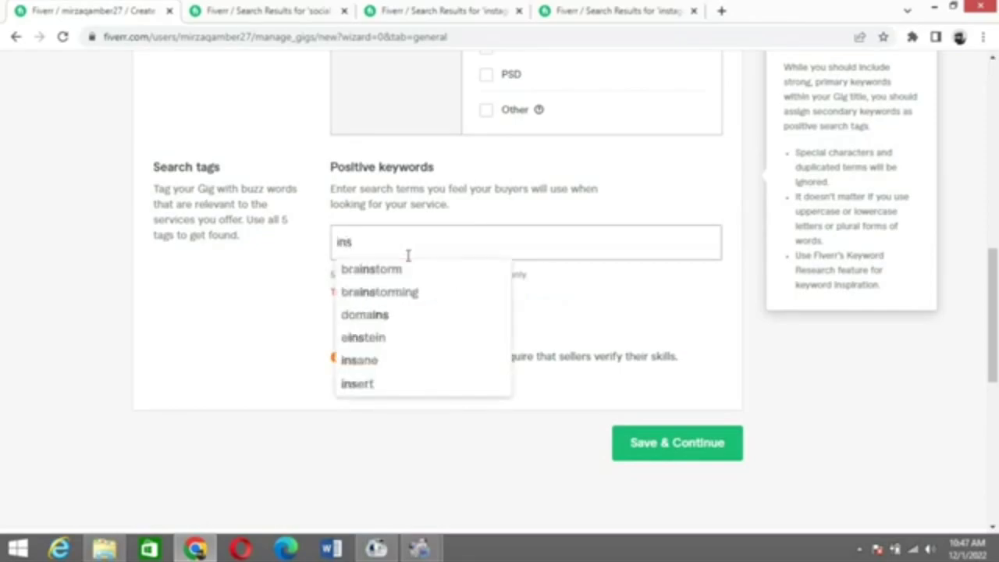
type("tagra")
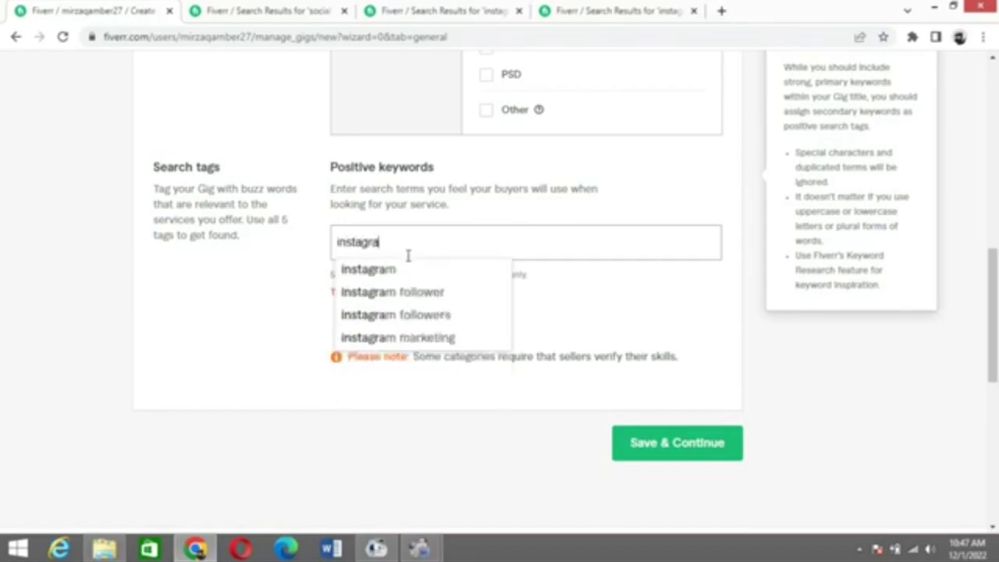
left_click(404, 269)
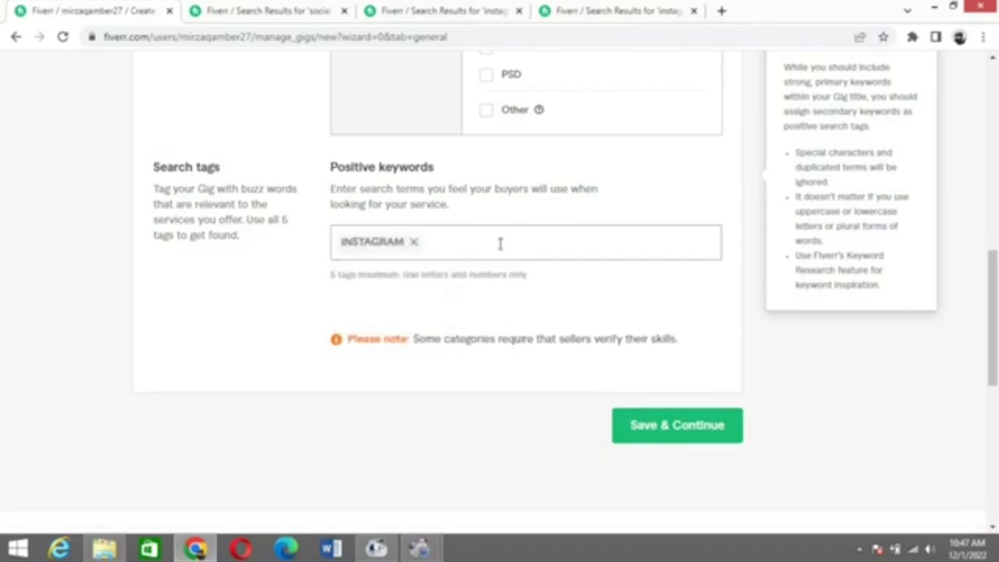
type("post")
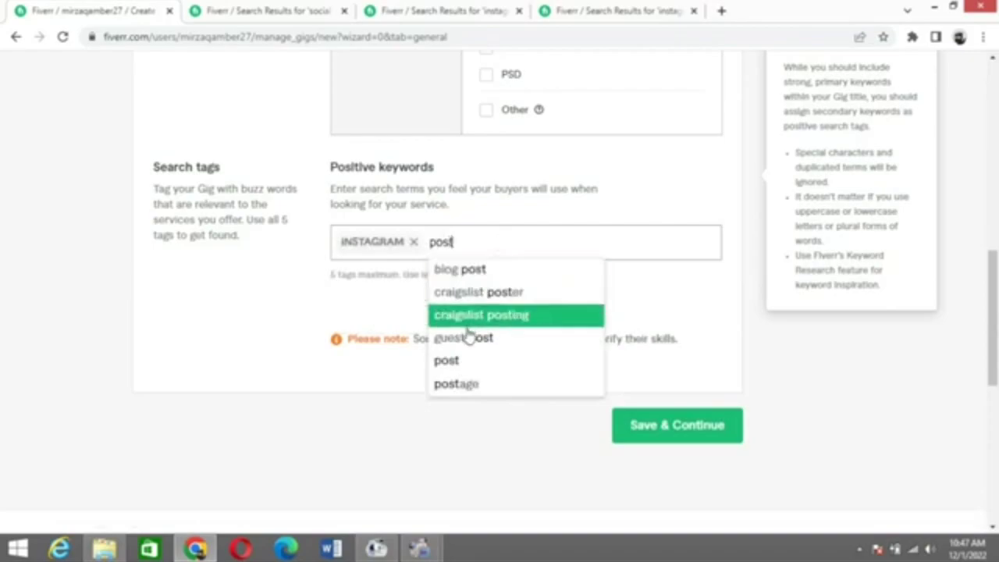
left_click(461, 360)
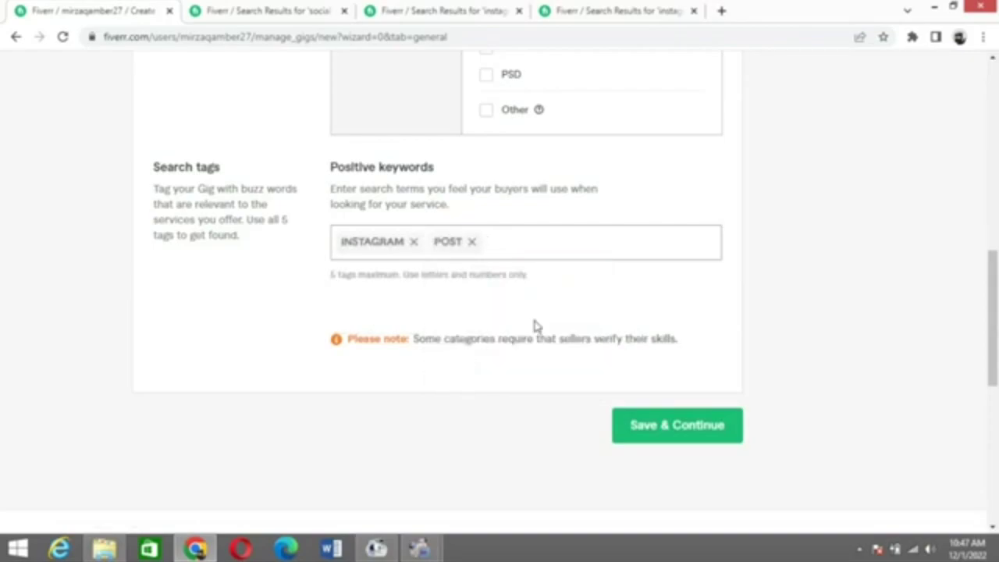
Check the "instagram content" and "instagram post" search results for tag ideas, and add "content" as a positive keyword.
left_click(634, 8)
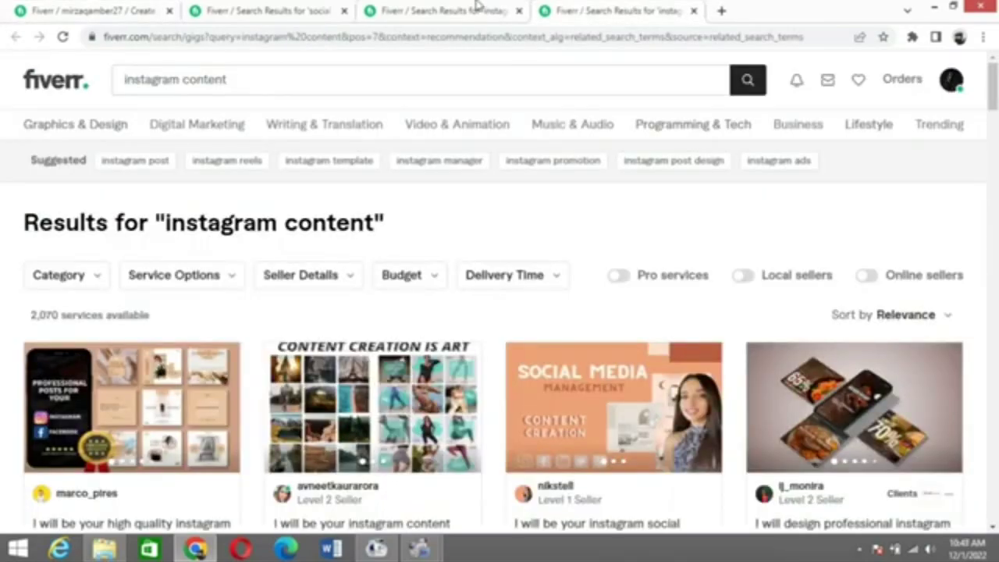
left_click(468, 9)
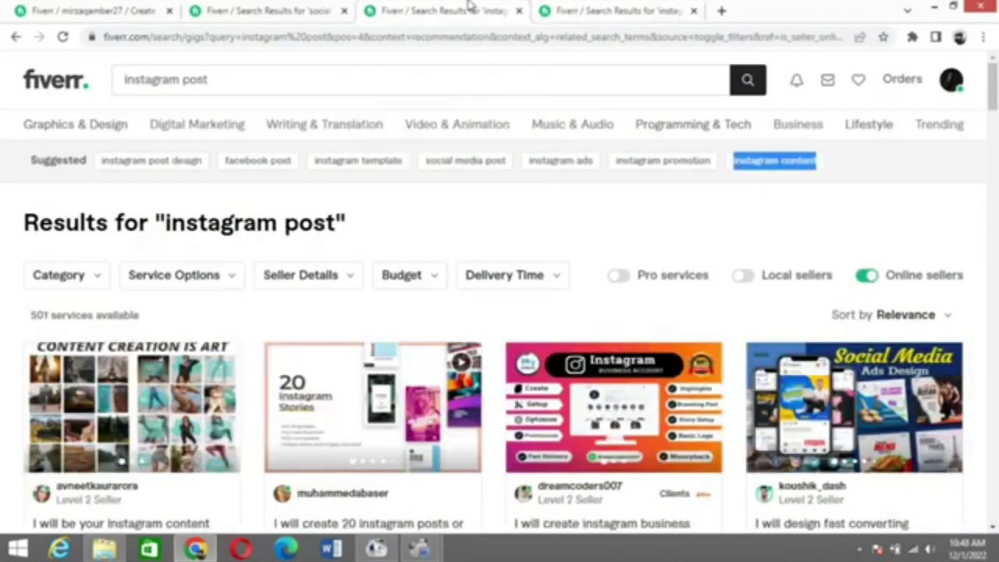
left_click(324, 6)
left_click(143, 8)
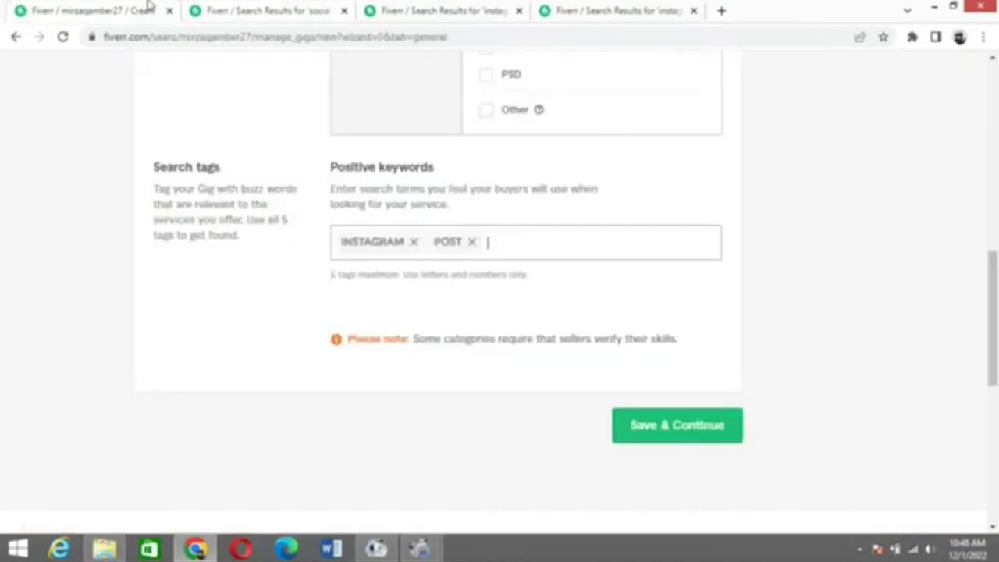
type("con")
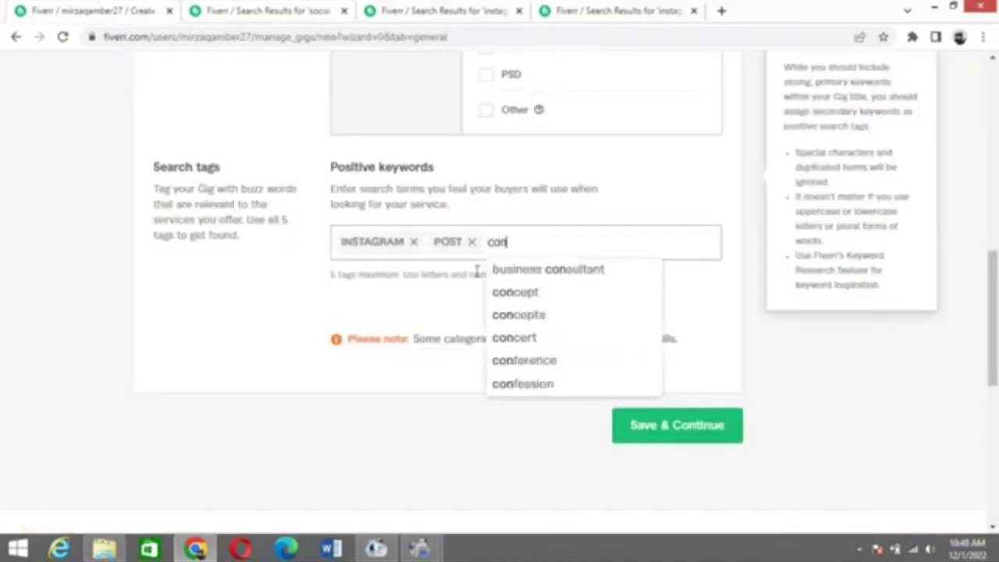
type("tent")
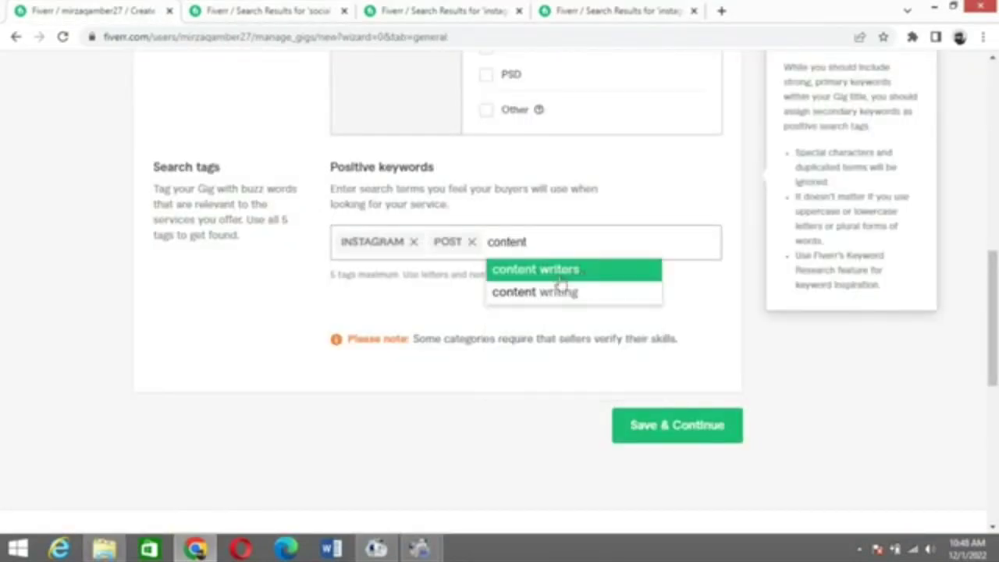
key("Return")
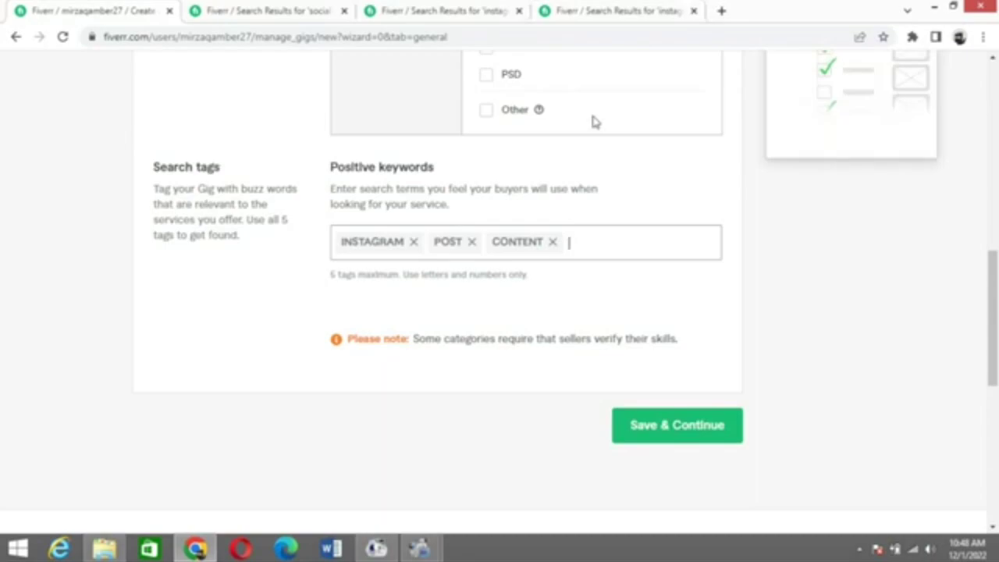
Add "social media design" as a positive keyword, and save the gig's overview to continue to pricing.
type("co")
key("BackSpace")
key("BackSpace")
type("social med")
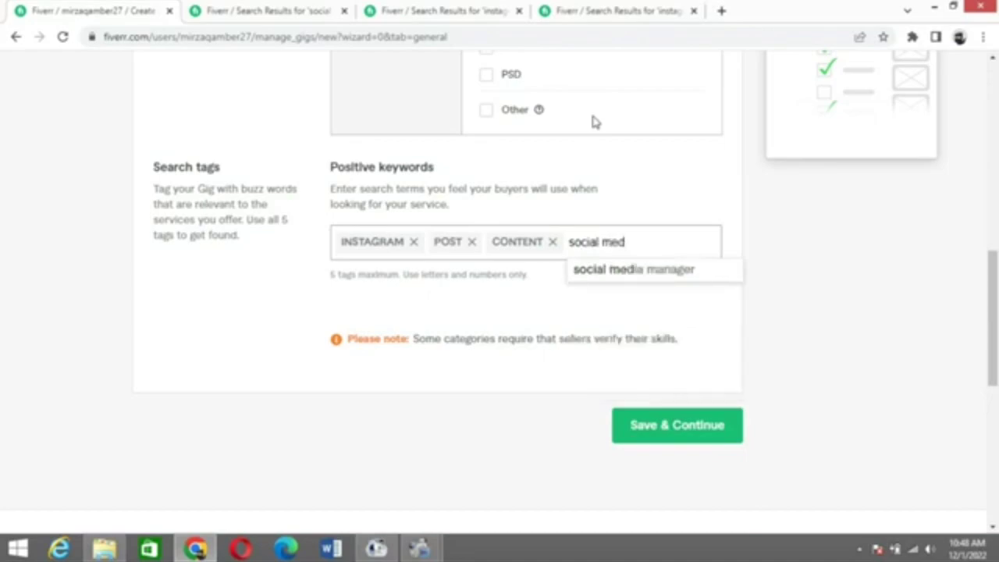
type("ia")
type("design")
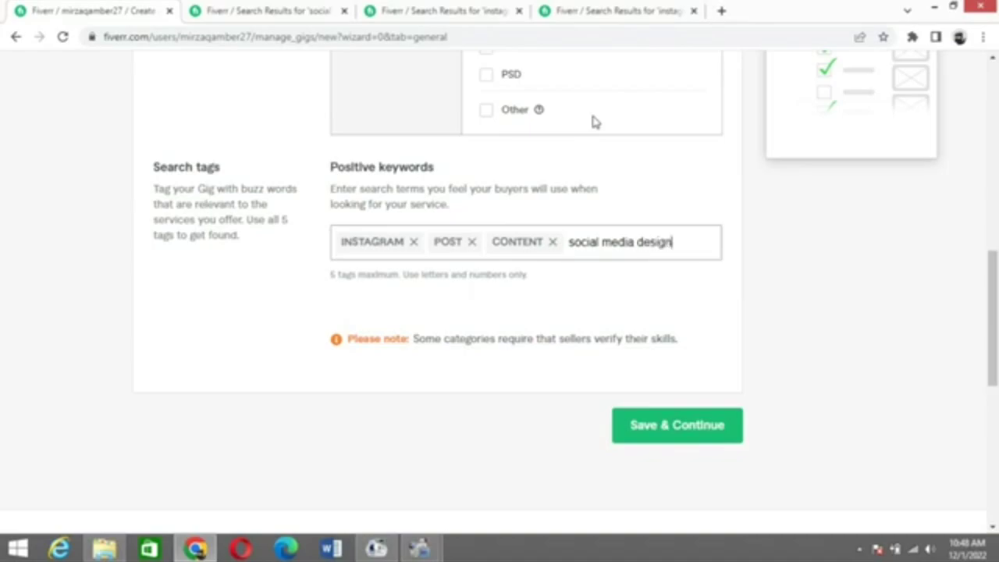
mouse_move(718, 256)
key("Return")
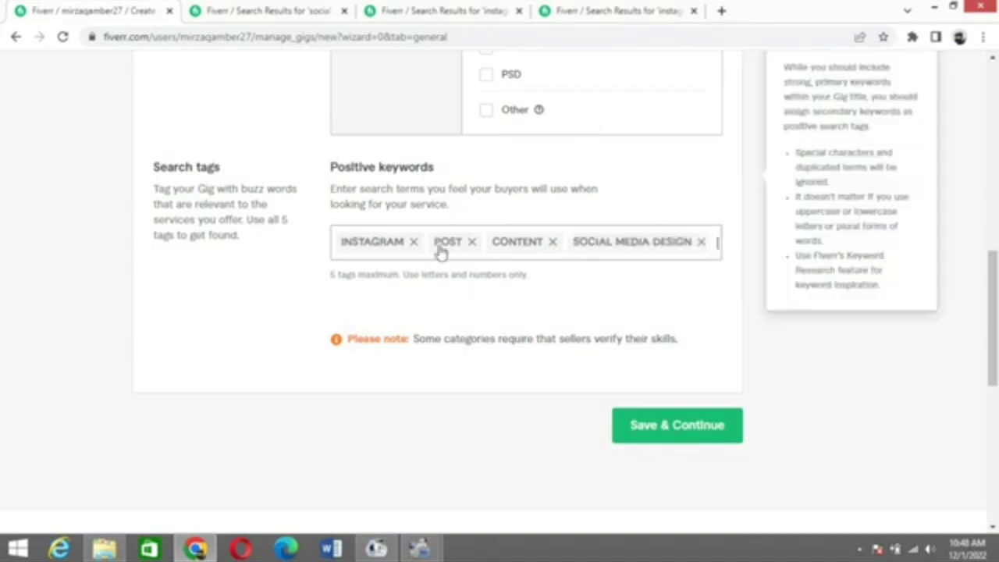
left_click(670, 431)
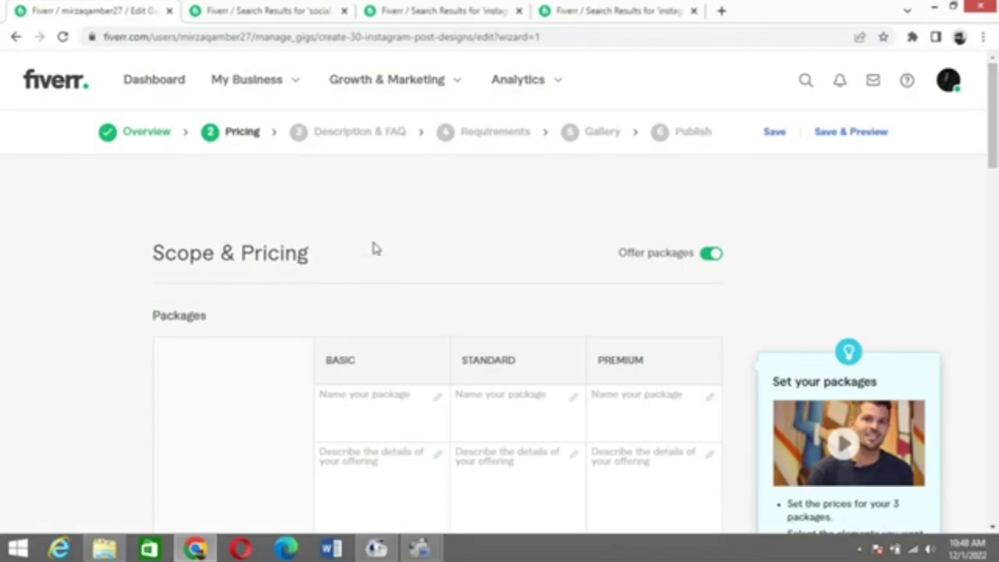
Name the three gig packages "basic", "standard" and "premium" in their matching columns.
left_click_drag(992, 108, 995, 146)
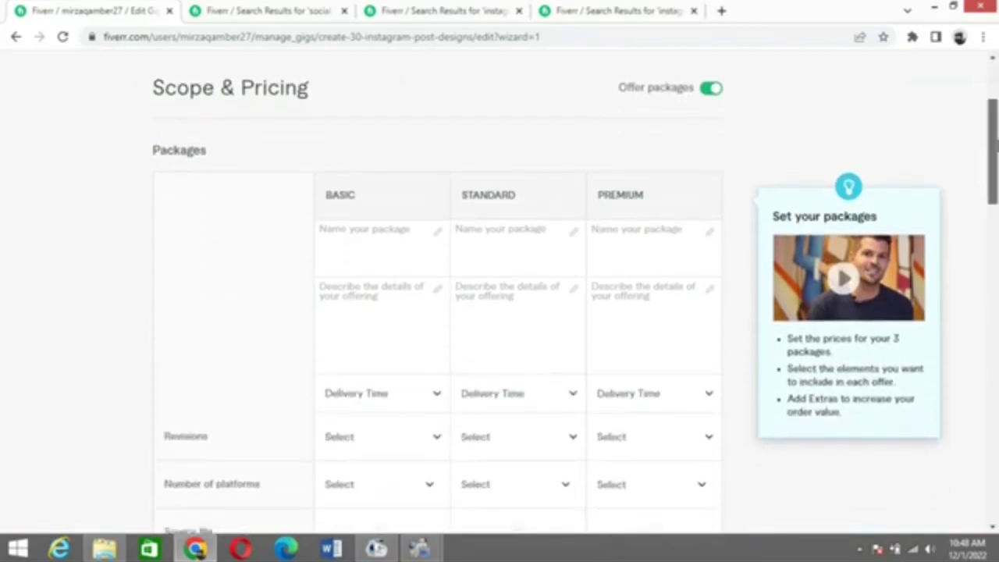
left_click(390, 249)
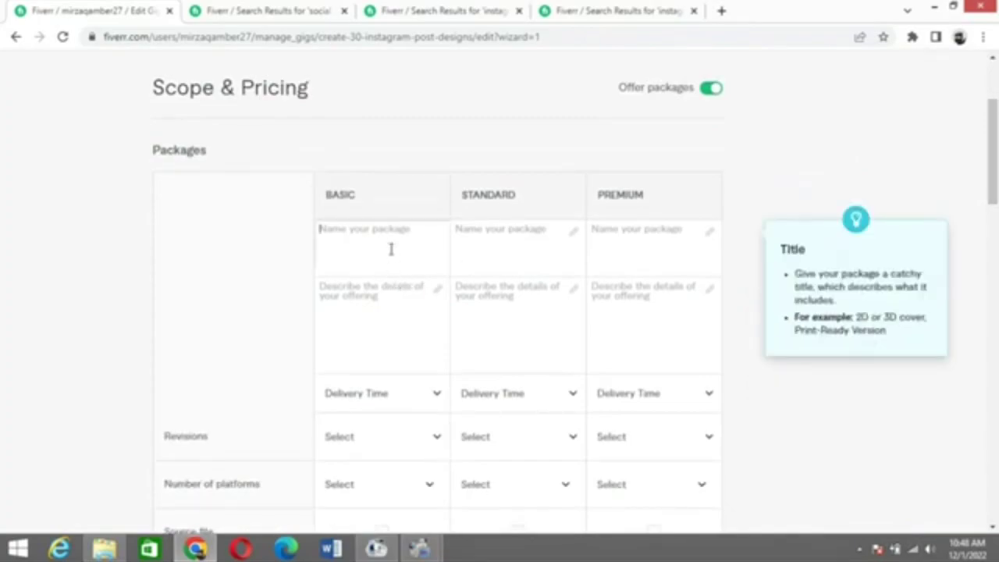
type("basic")
left_click(482, 258)
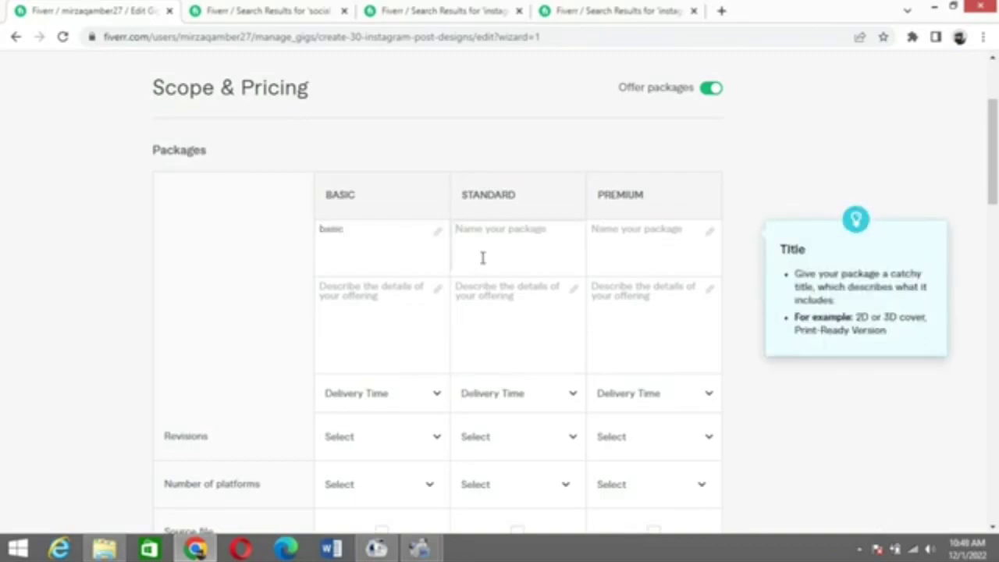
type("stan")
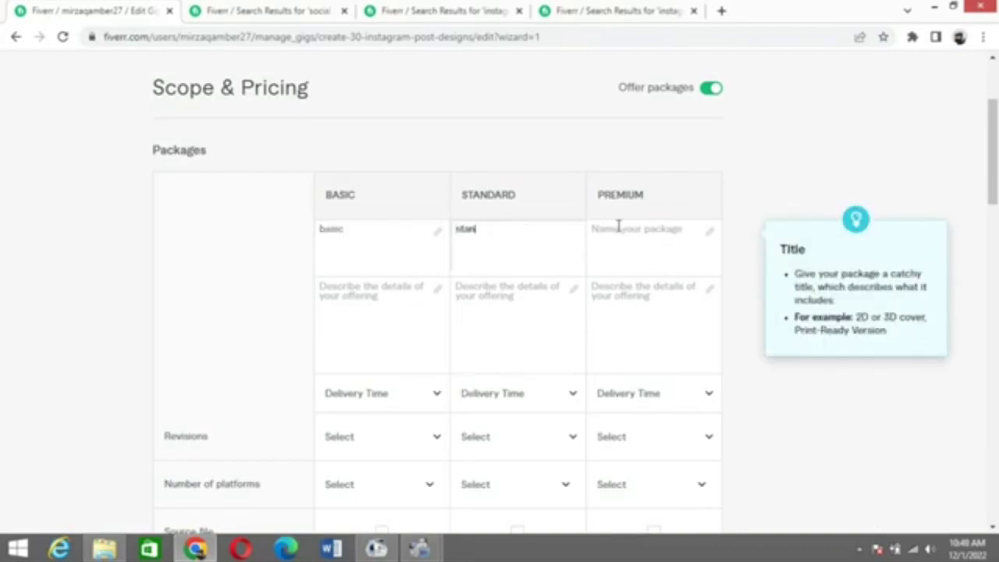
type("dard")
left_click(631, 234)
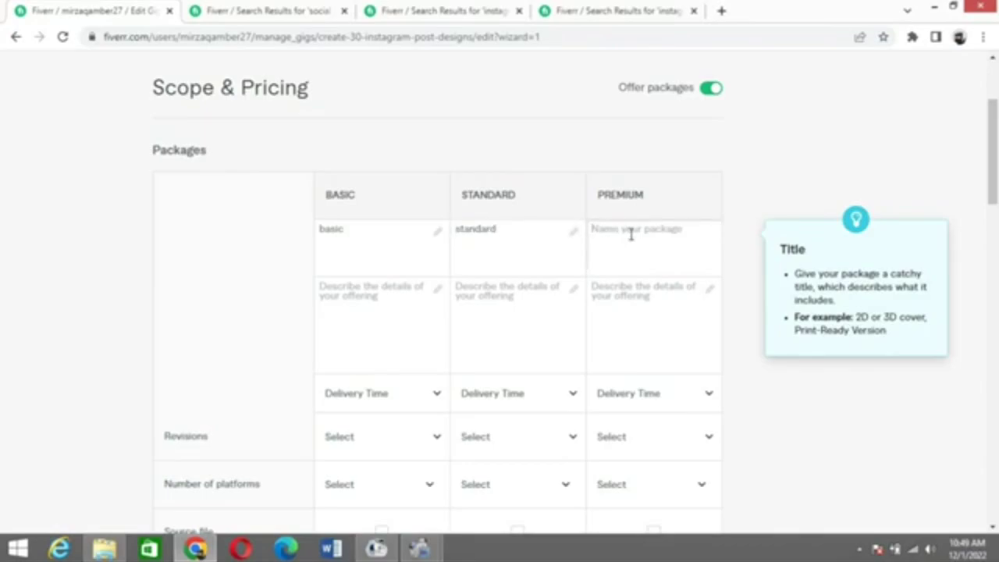
type("premium")
Describe the Basic package as "30 posts", the Standard as "50 posts" and the Premium as "65 instagram posts".
left_click(437, 293)
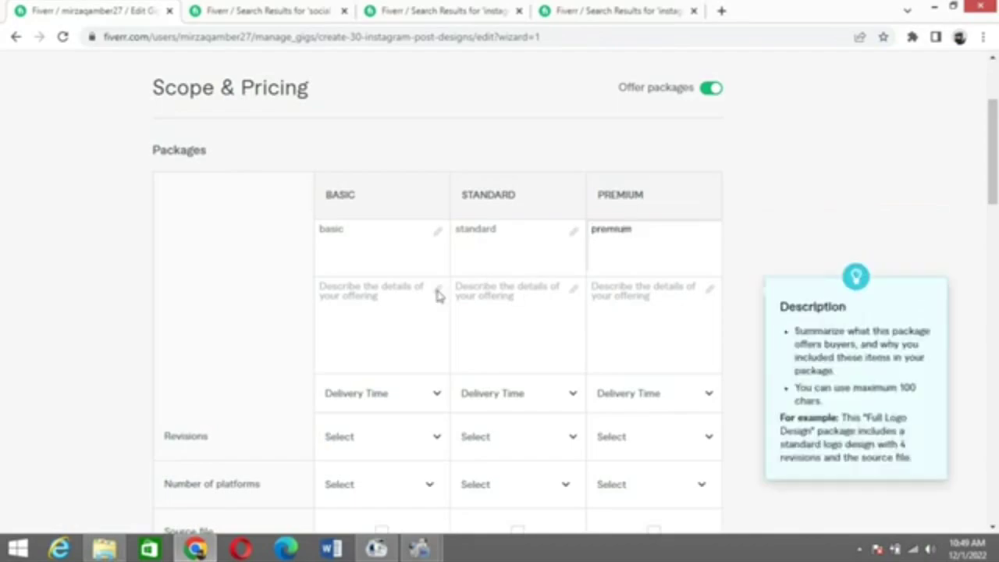
left_click(390, 296)
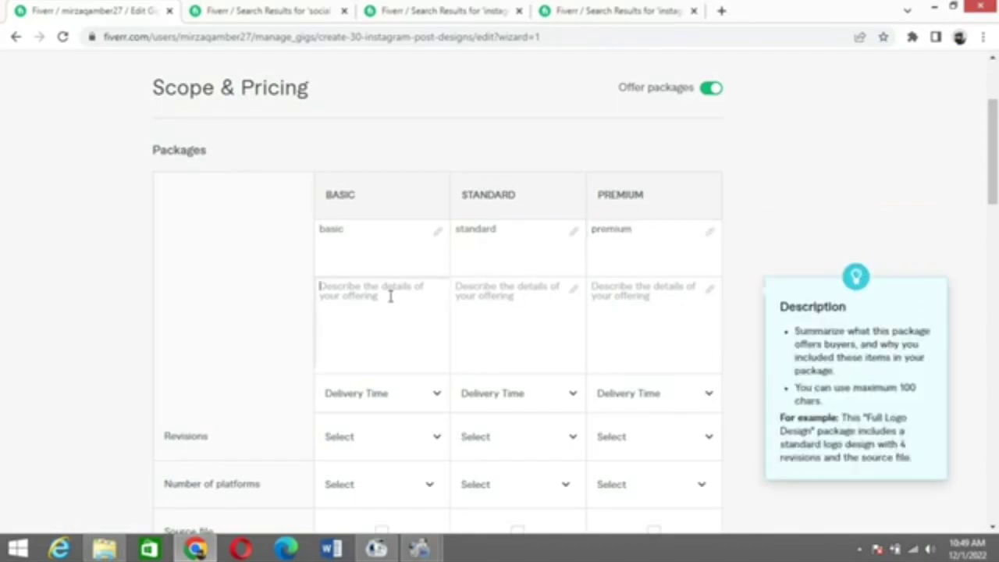
left_click_drag(996, 165, 997, 178)
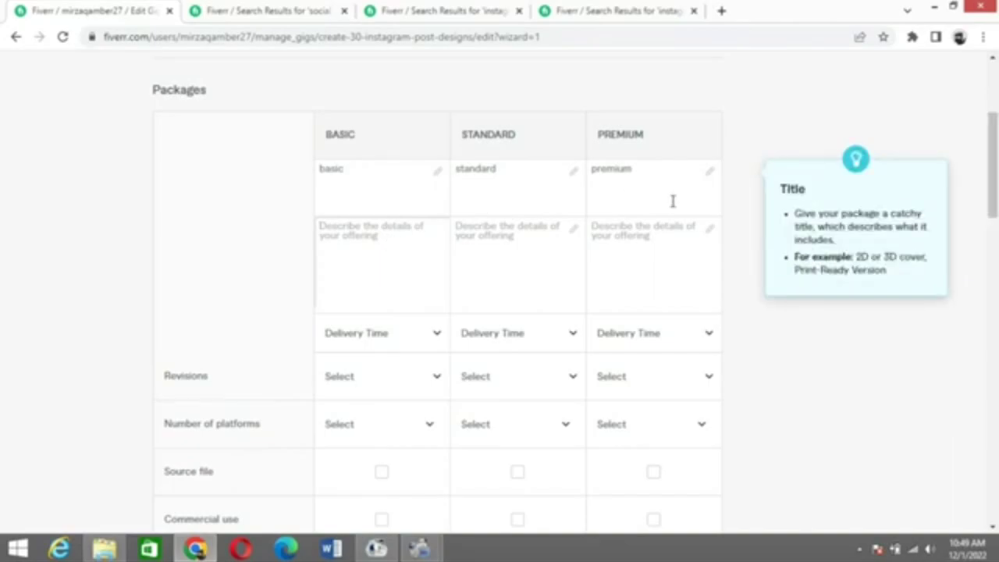
type("30")
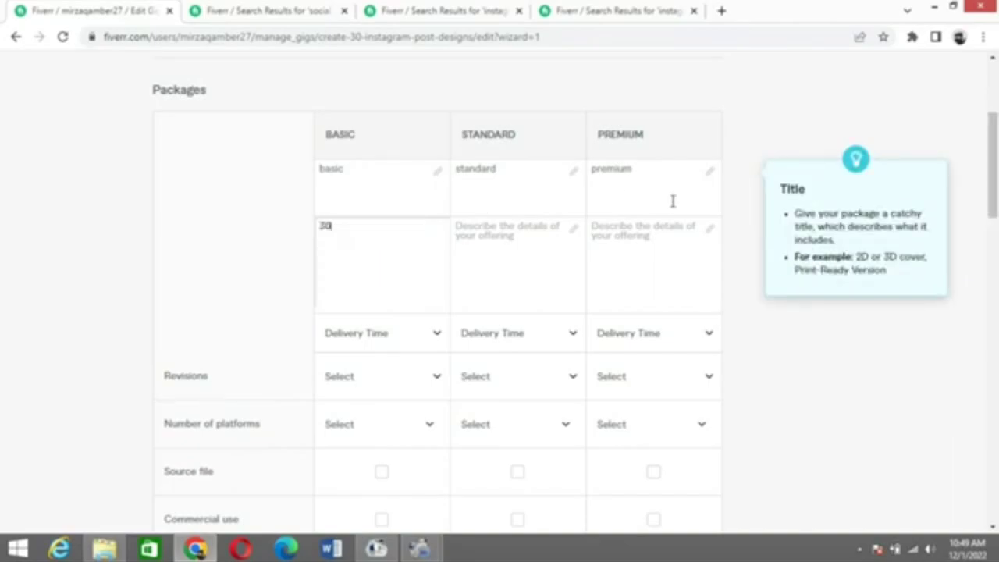
type(" posts")
left_click(521, 252)
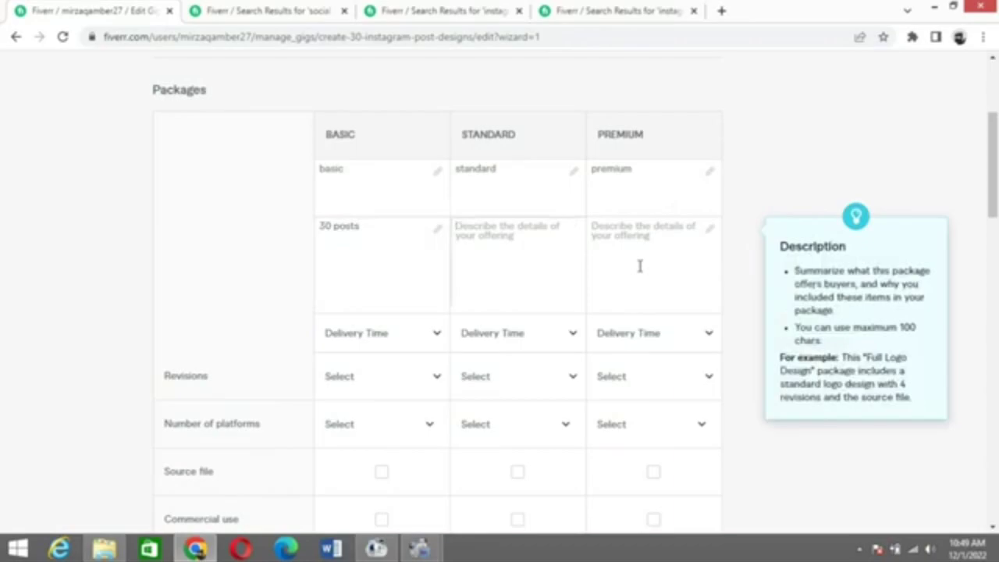
type("50")
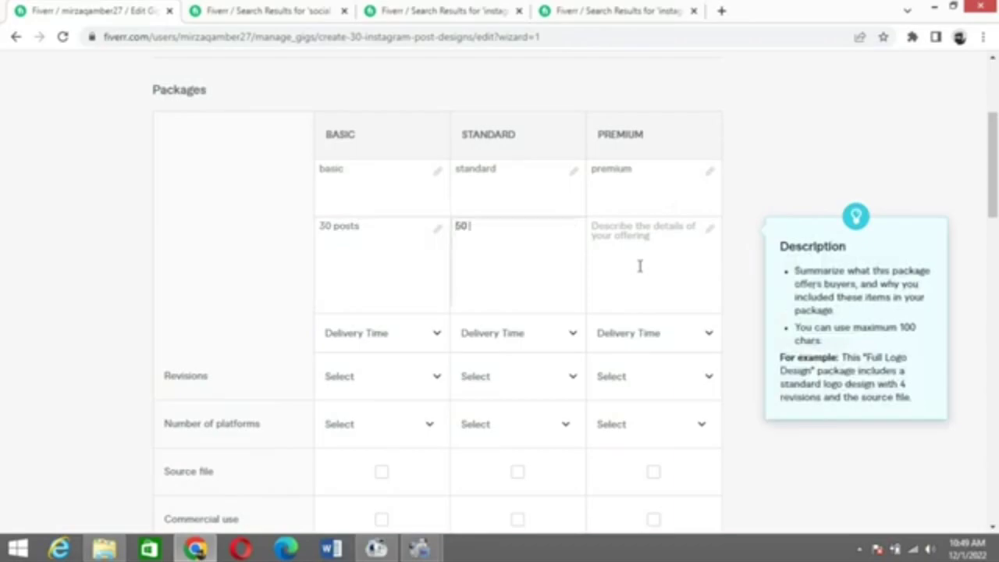
type(" posts")
left_click(629, 224)
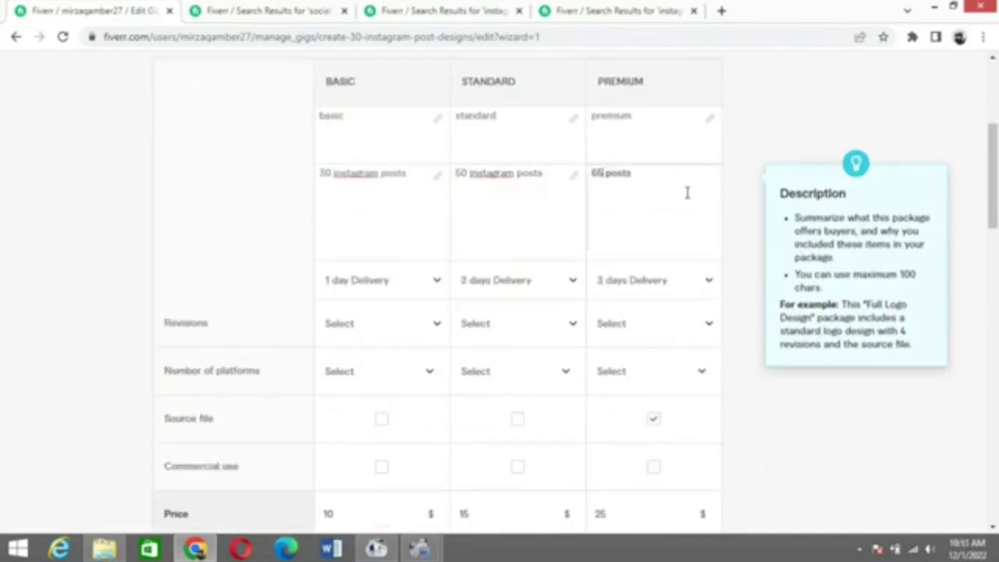
type("instagram posts")
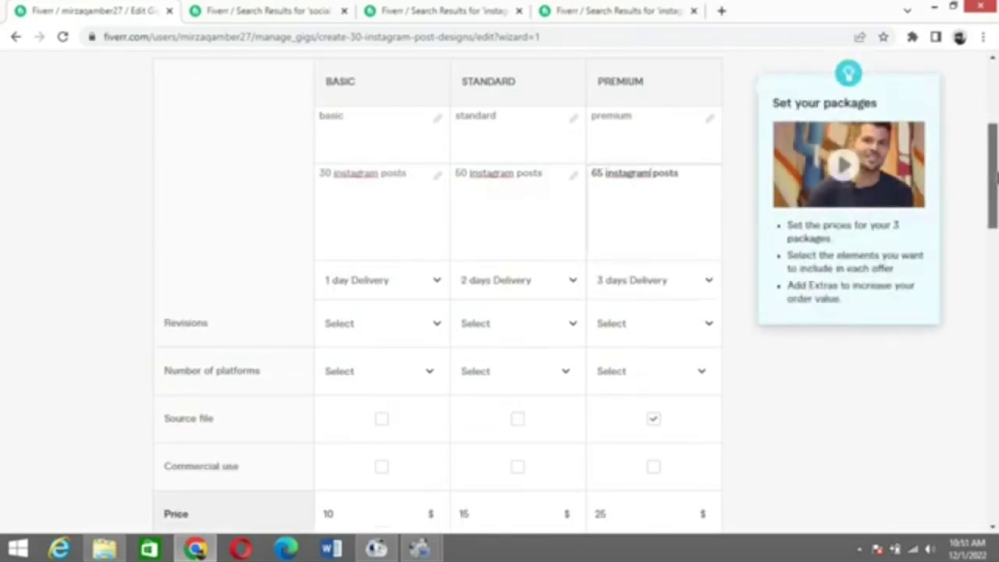
Turn off the extra fast delivery, additional revision, additional platforms and source file extras, then save the pricing and continue.
left_click_drag(997, 178, 996, 322)
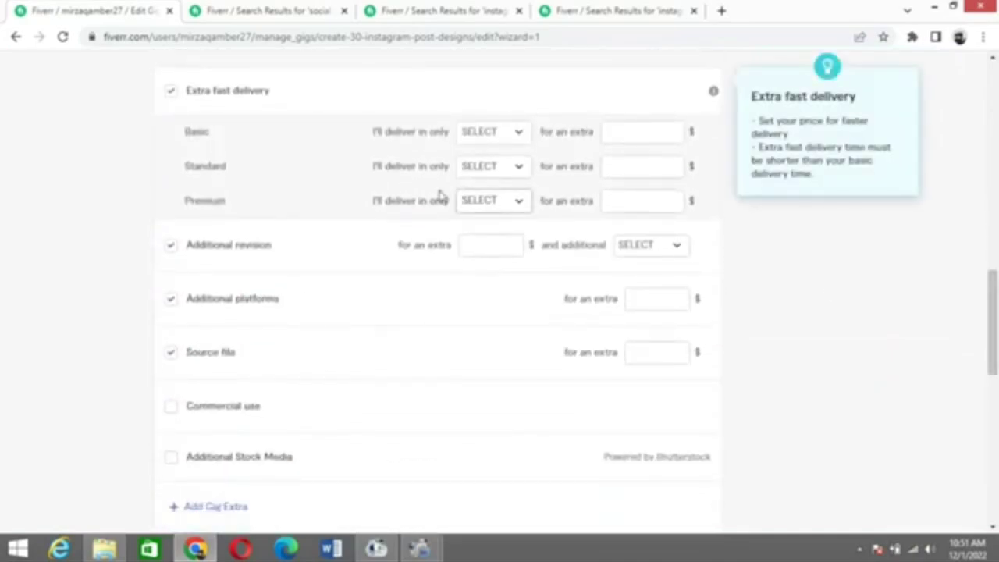
left_click(171, 95)
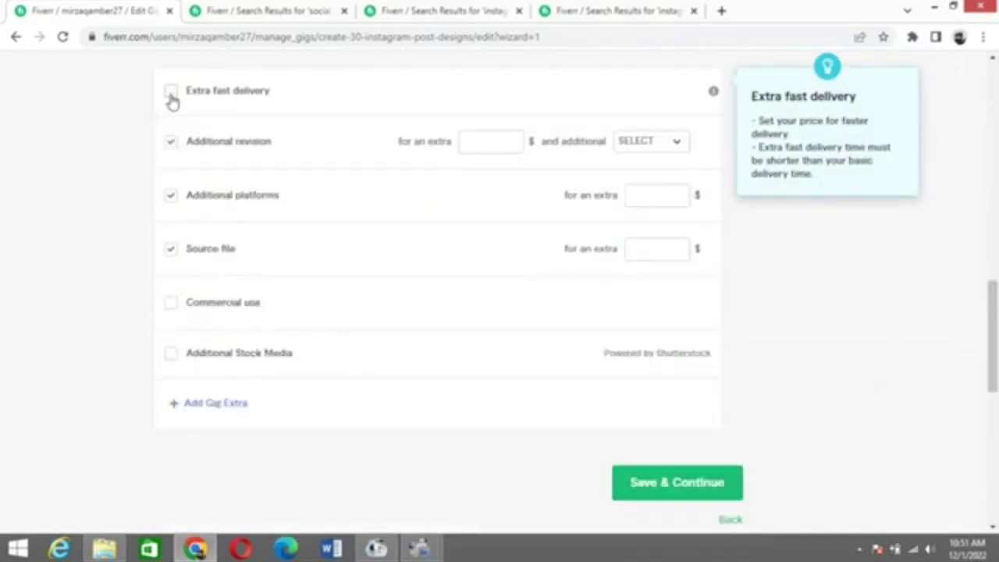
left_click(171, 145)
left_click(171, 195)
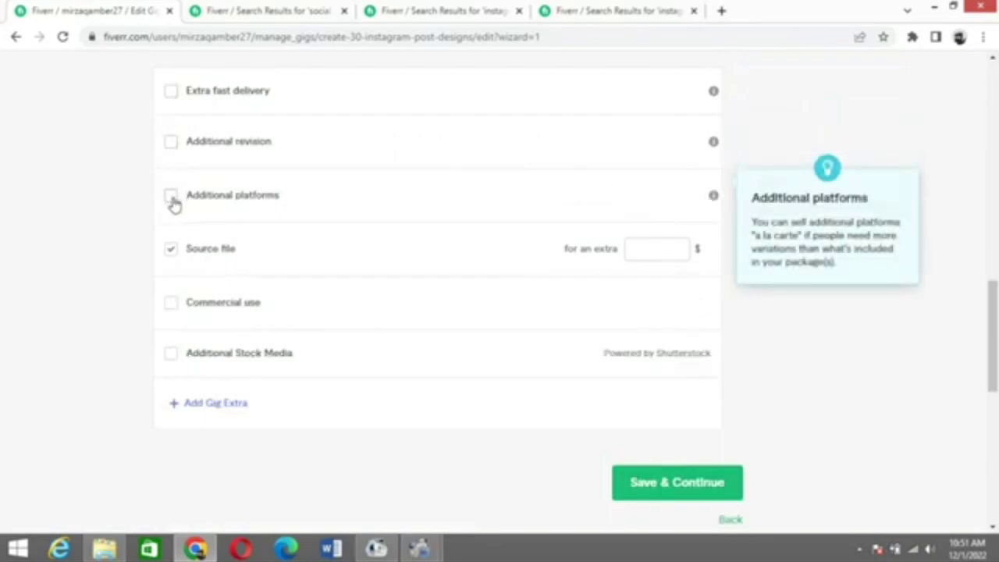
left_click(170, 249)
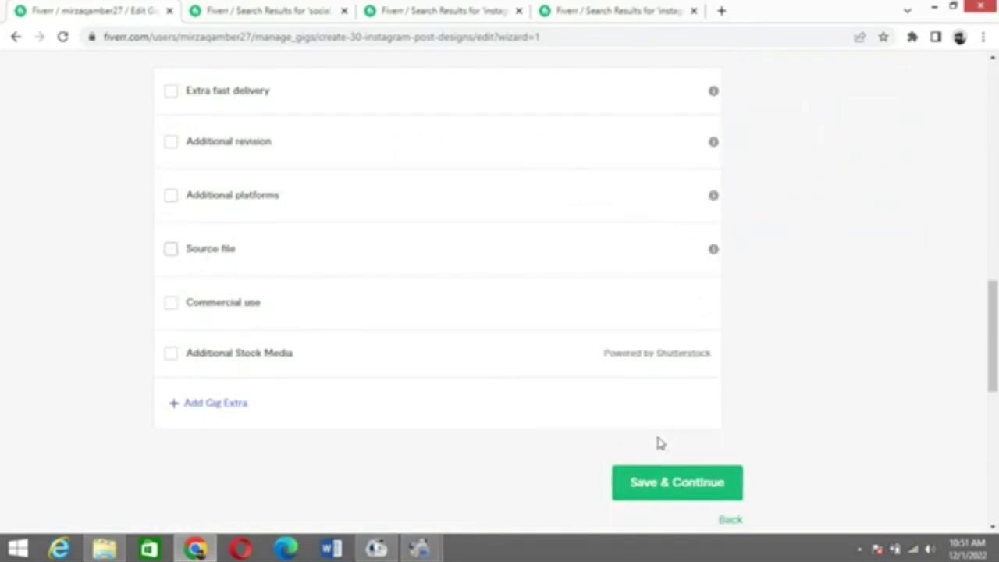
left_click(637, 484)
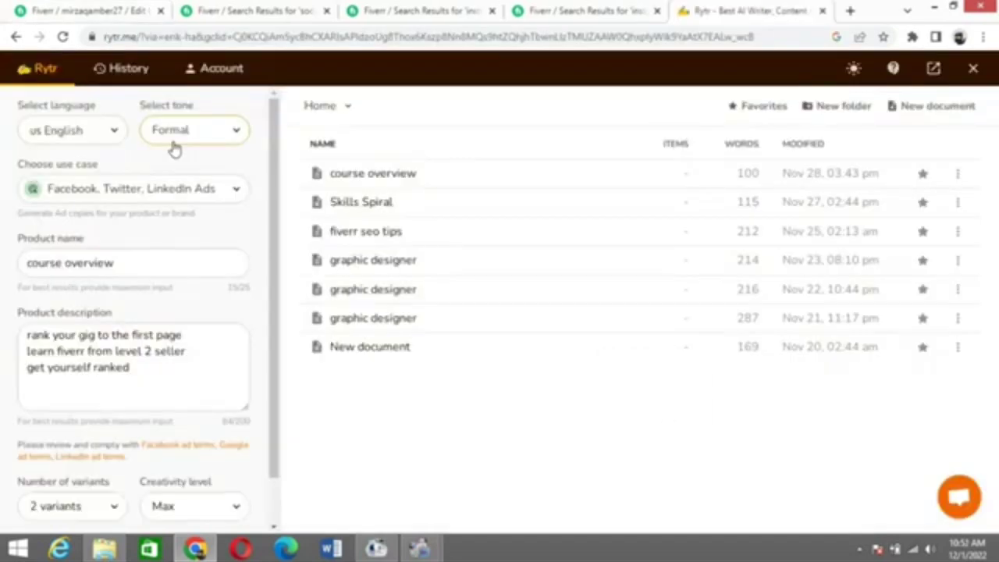
left_click(175, 149)
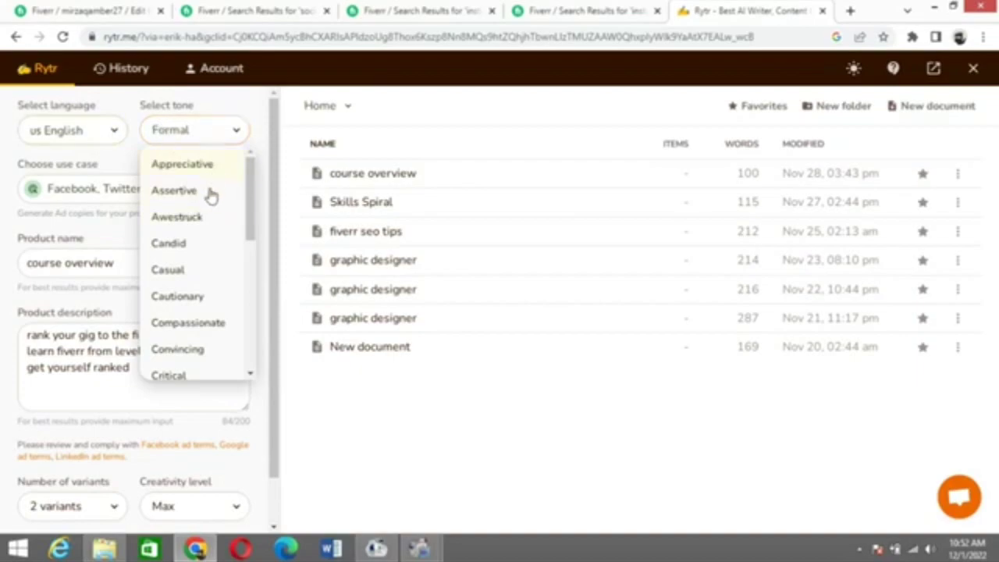
scroll(258, 216, "down", 1)
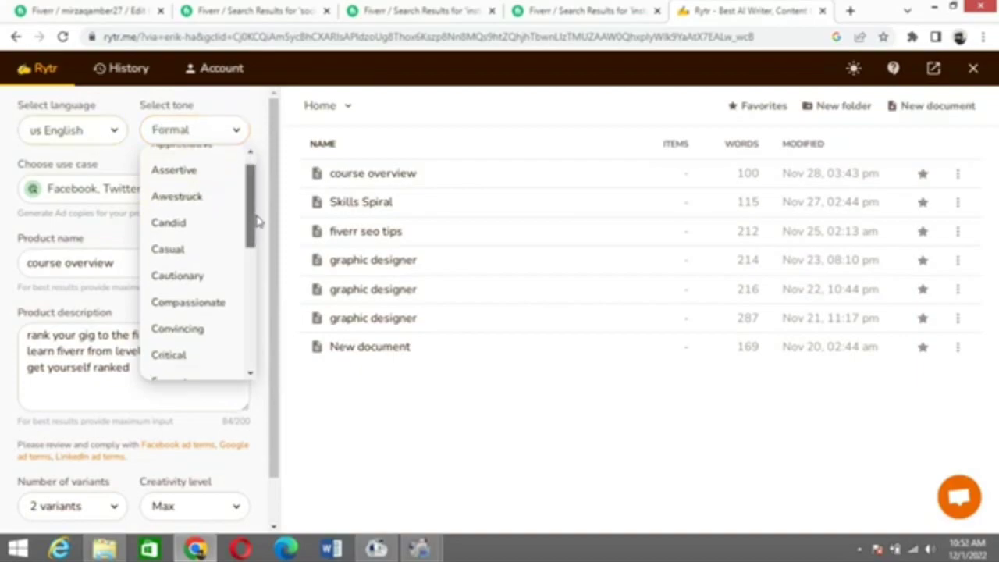
left_click(122, 260)
Replace the product name with "social media post design".
triple_click(177, 262)
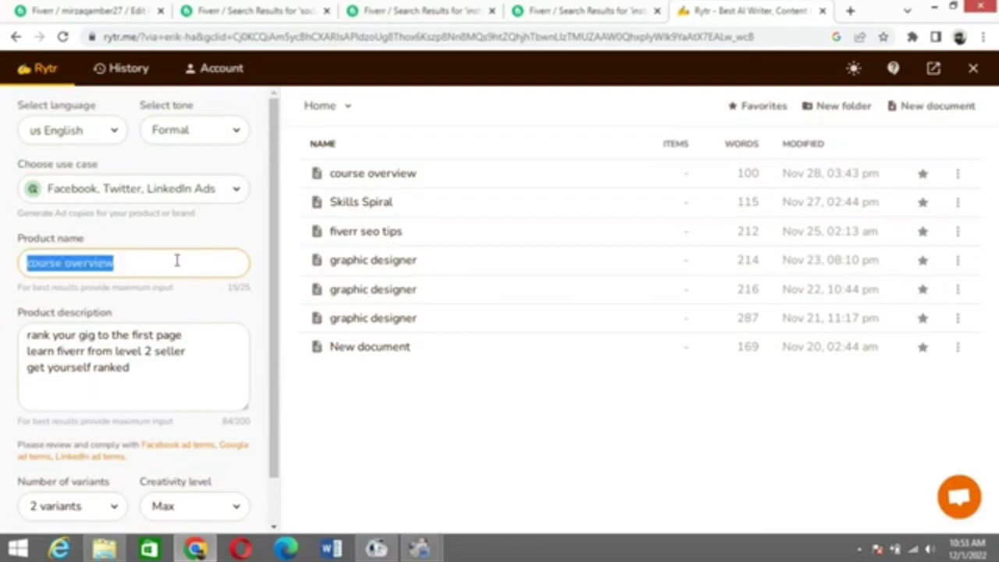
type("co")
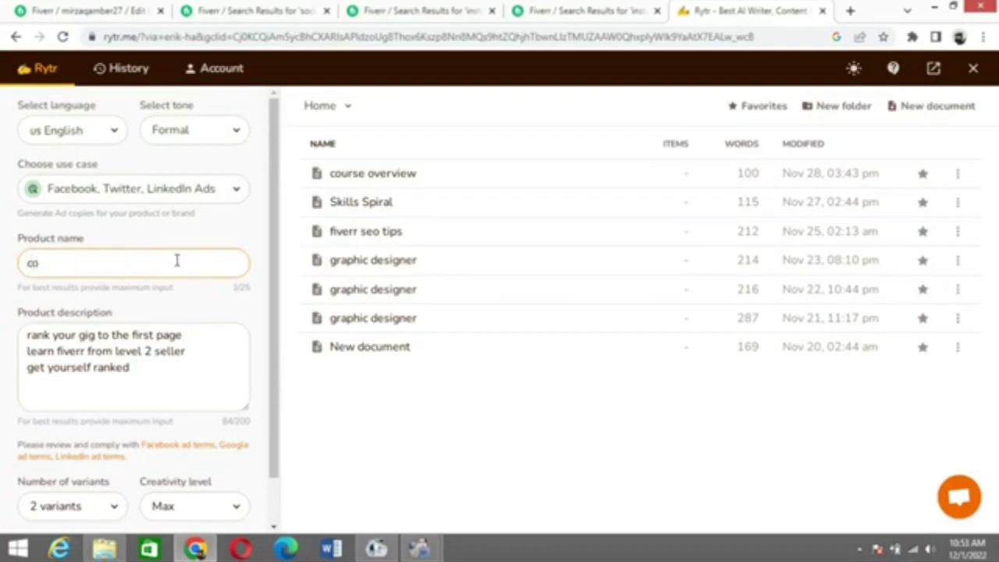
key("BackSpace")
key("BackSpace")
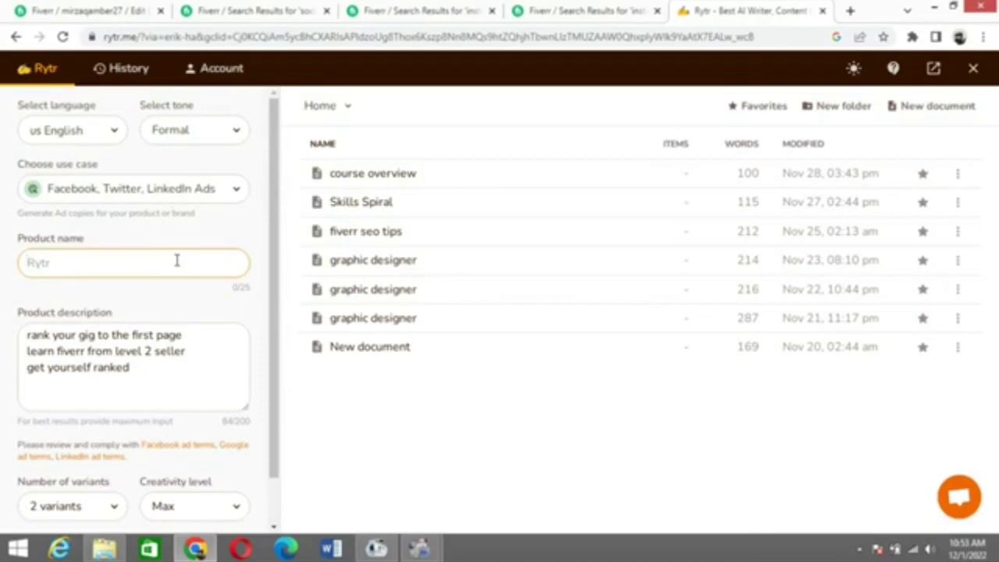
type("soci")
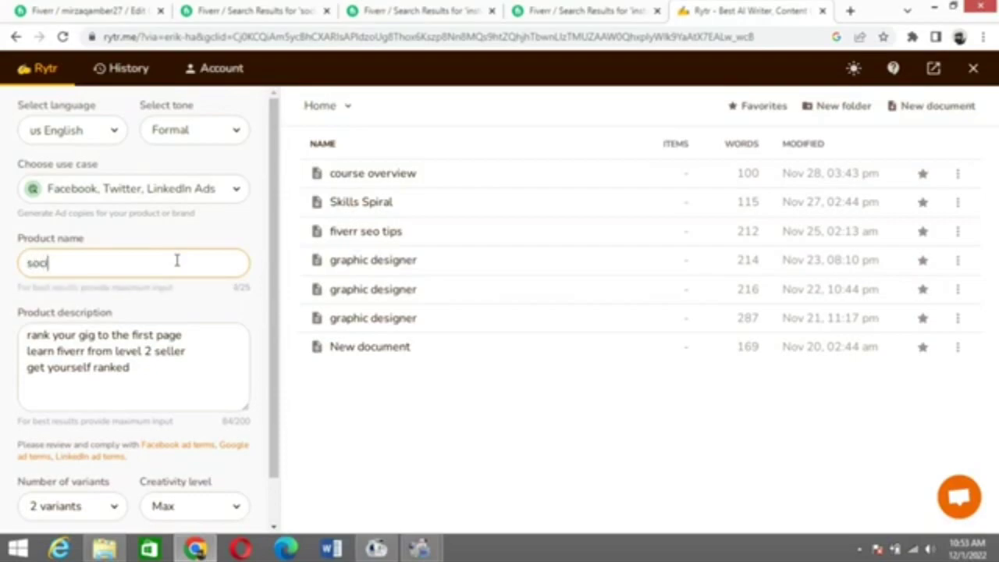
type("al media pos")
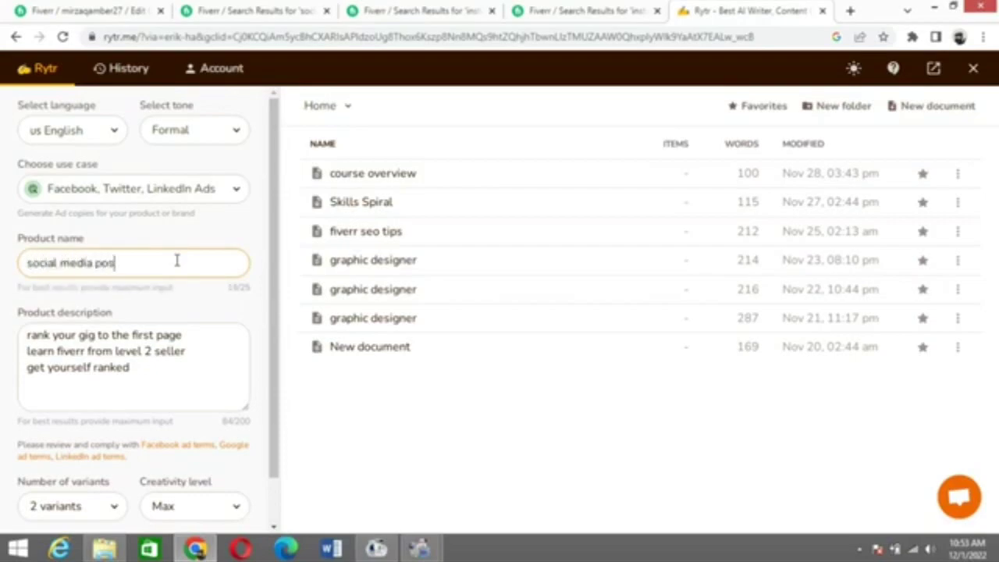
type("t designe")
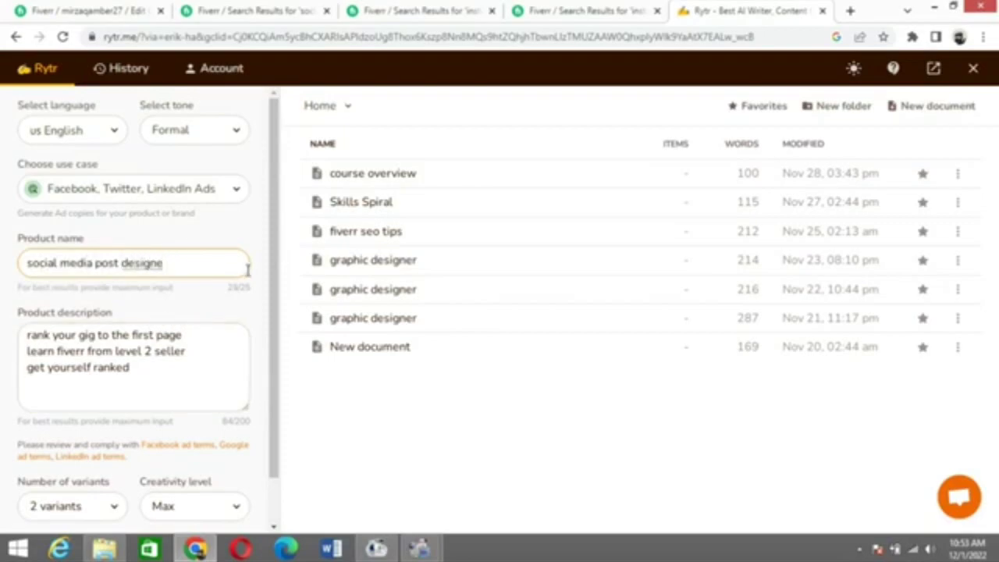
key("BackSpace")
key("BackSpace")
type("n")
Replace the product description with "create instagram posts, intragram content and".
left_click(185, 359)
key("ctrl+a")
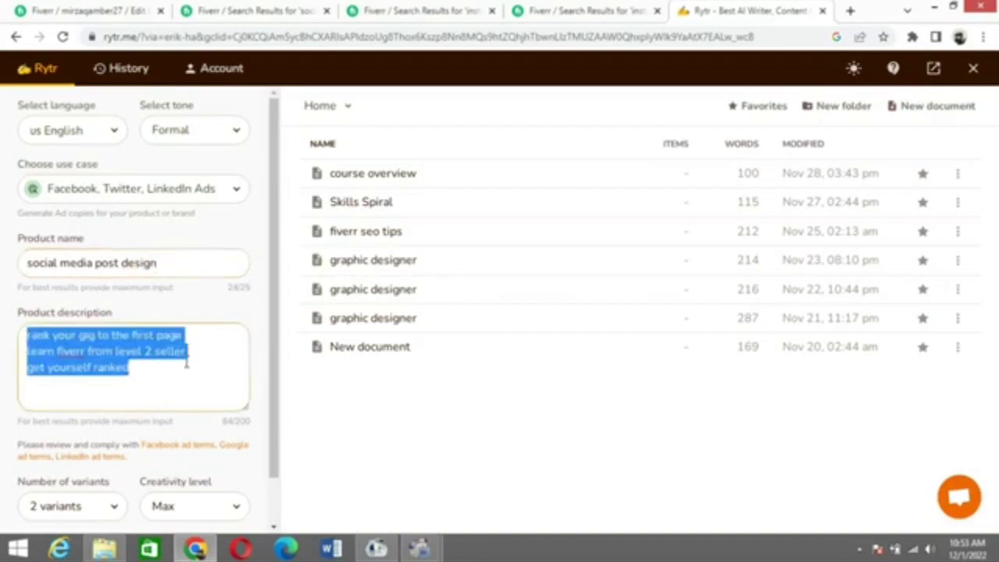
key("BackSpace")
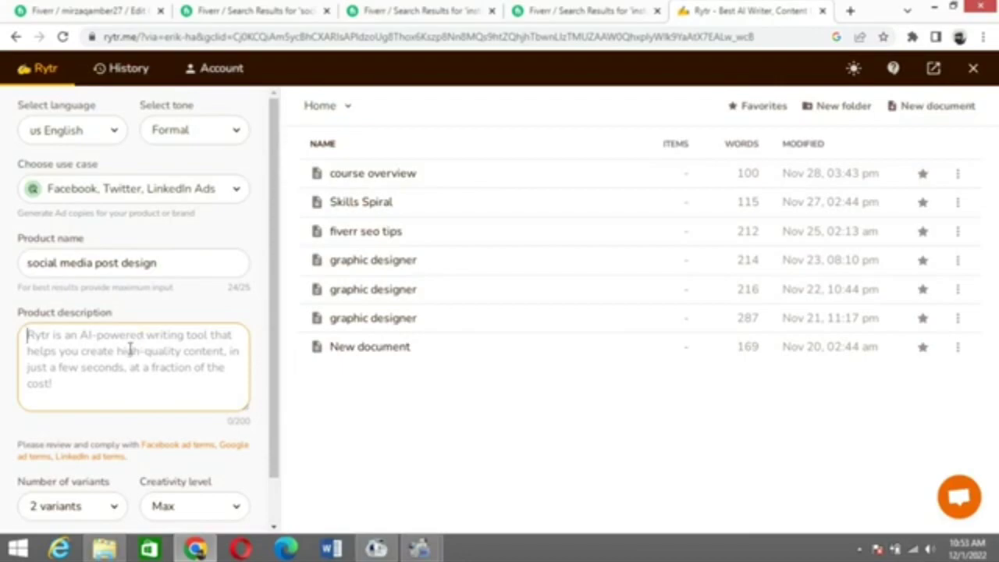
type("insta")
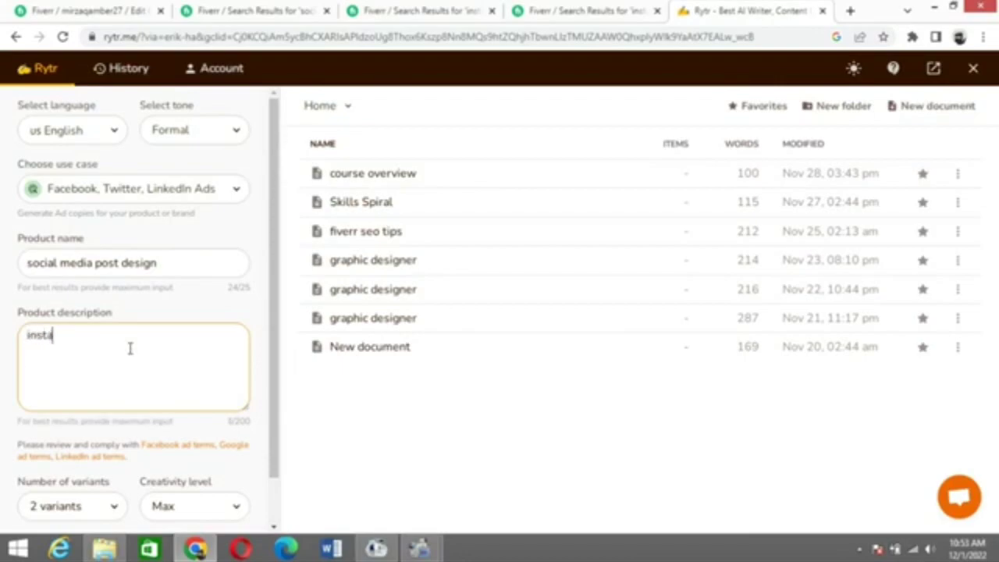
key("BackSpace")
key("BackSpace")
key("BackSpace")
key("BackSpace")
key("BackSpace")
type("create instagra")
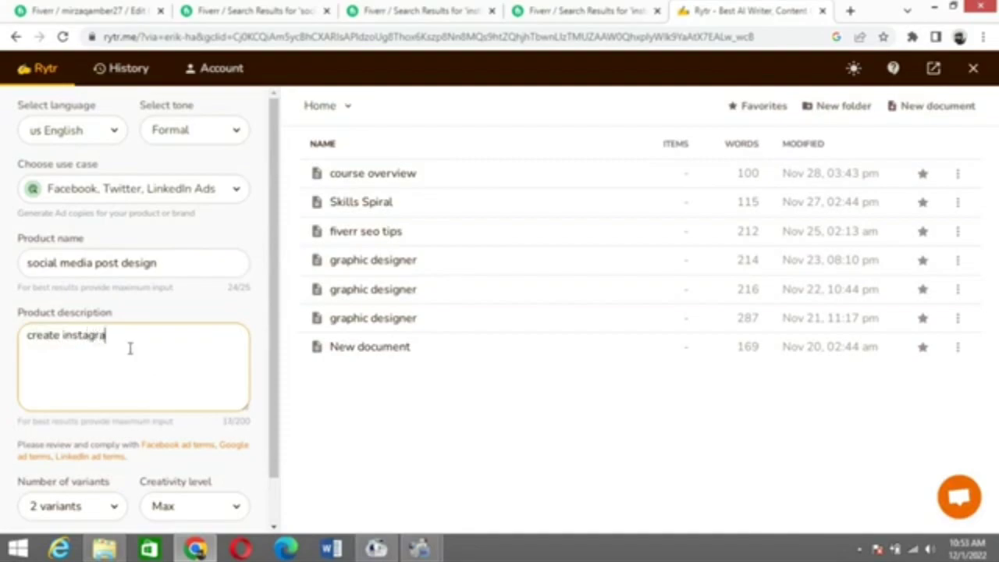
type("m posts, intragram ")
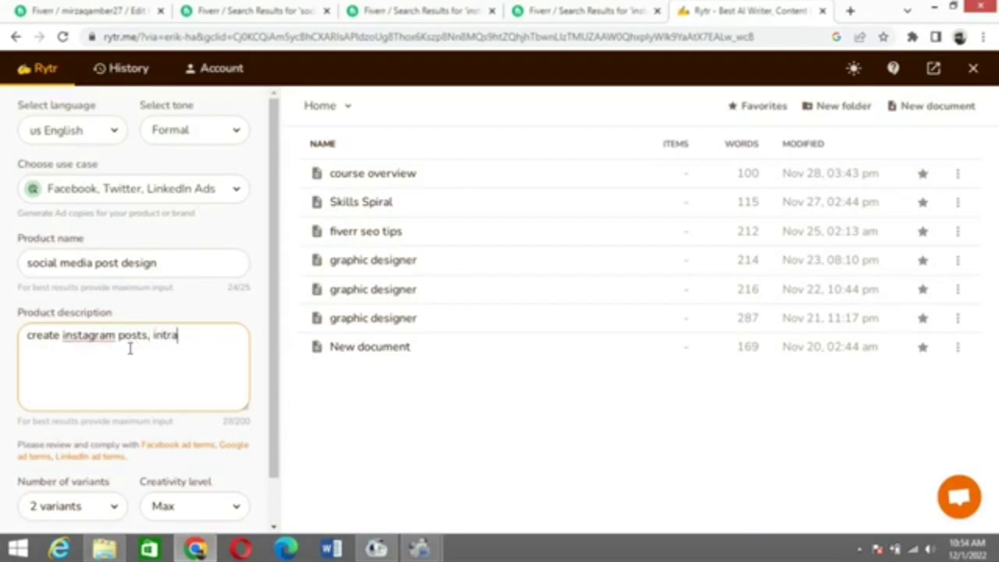
type("content")
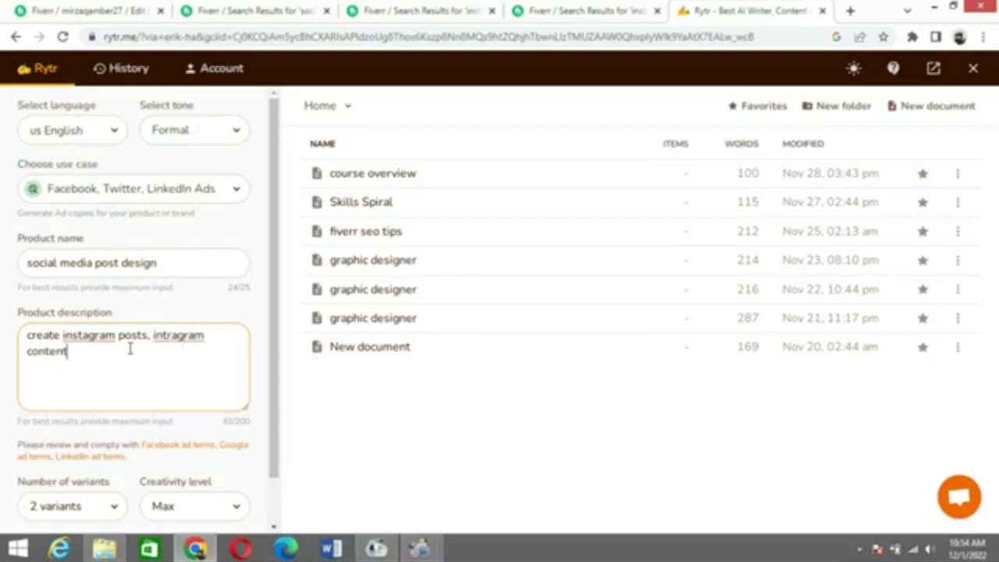
type(" and")
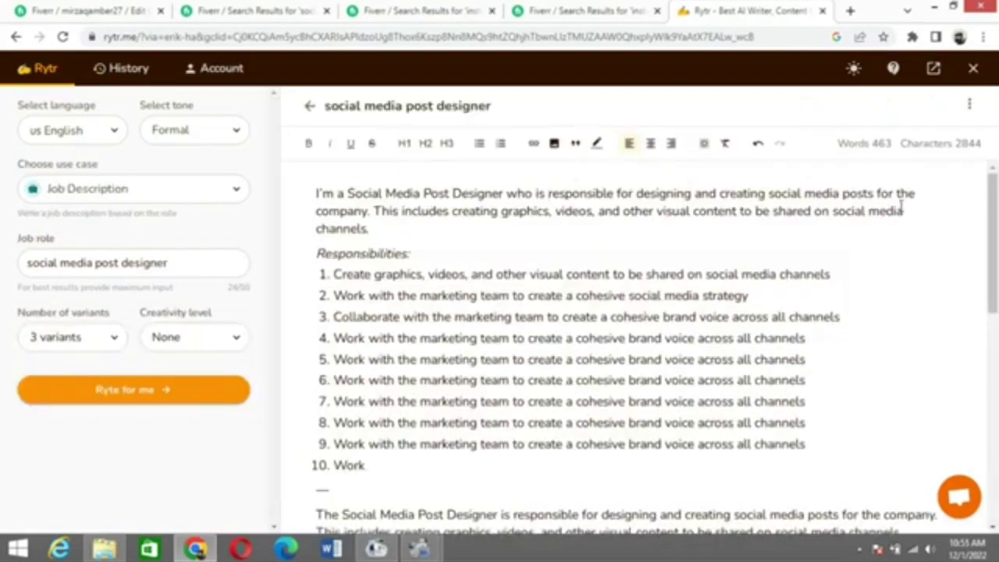
Reword the opening sentence of the generated job description so the posts are for "your" company.
left_click(547, 193)
left_click(914, 193)
key("BackSpace")
key("BackSpace")
key("BackSpace")
key("BackSpace")
key("BackSpace")
type("your")
Replace "graphics" with "instagram posts" in the second sentence of the intro paragraph.
left_click(513, 210)
left_click(505, 214)
left_click_drag(502, 214, 550, 217)
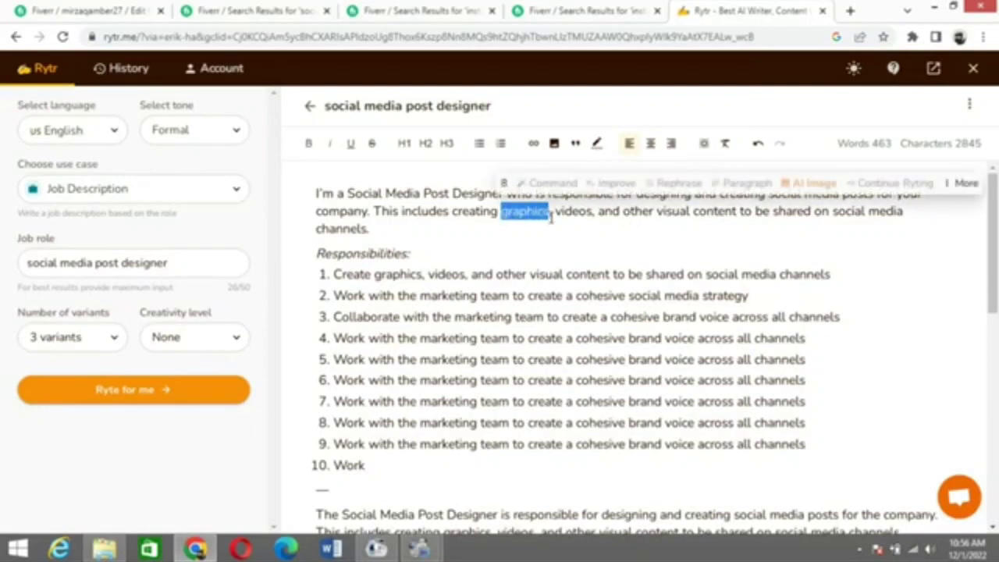
type("instagram post")
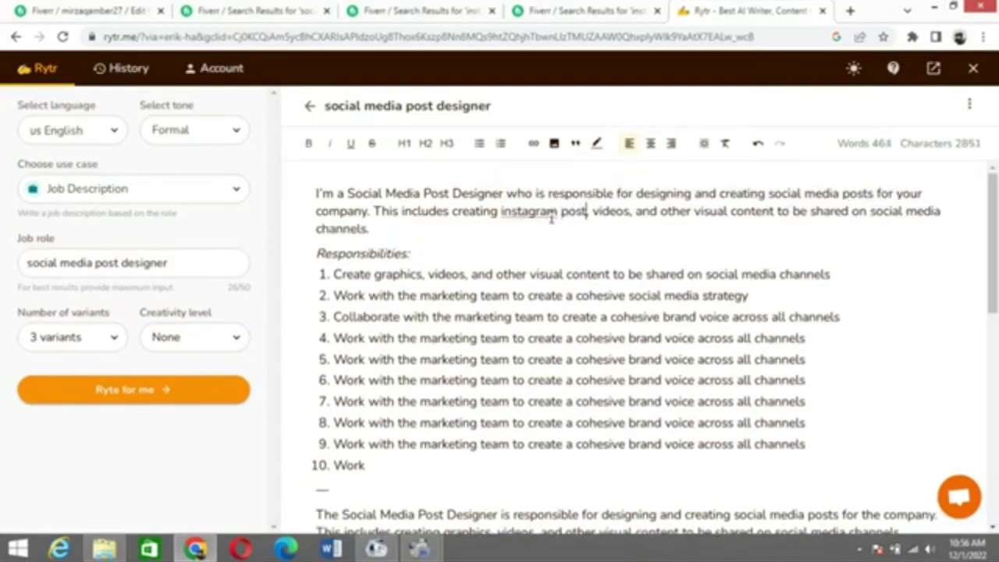
type("s")
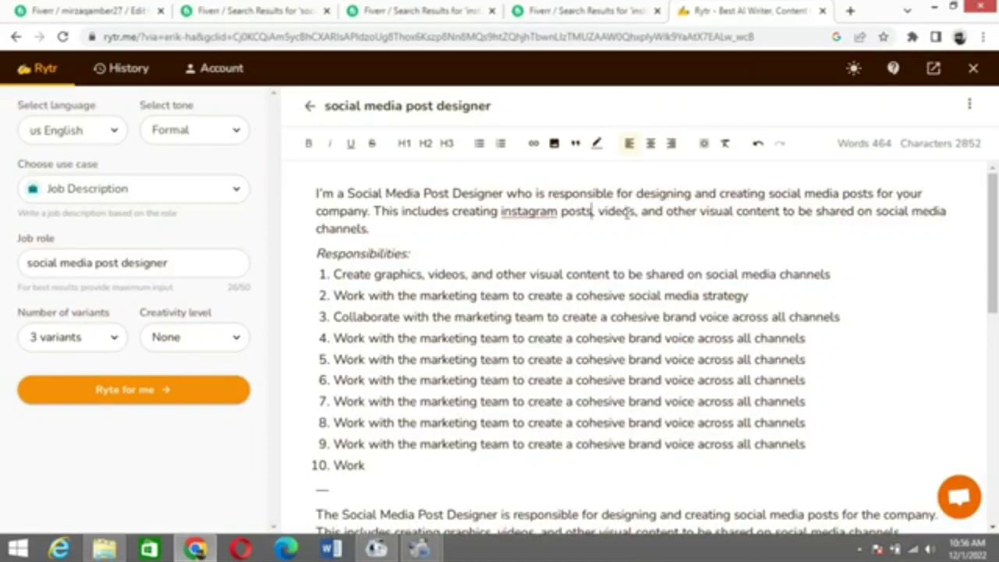
Replace "videos" with "instagram content," in the second sentence of the intro paragraph.
left_click_drag(598, 211, 619, 212)
left_click_drag(634, 212, 638, 213)
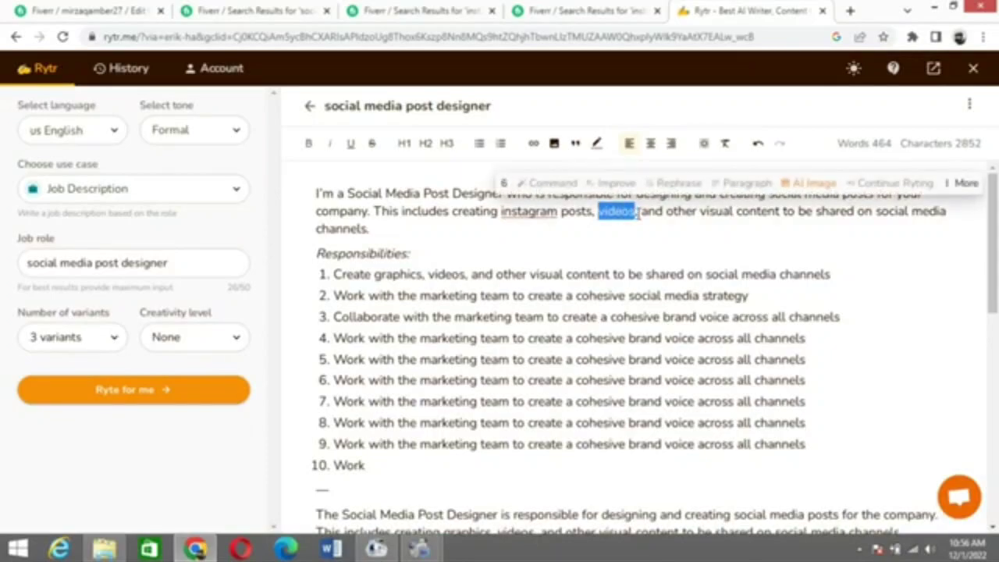
type("insta")
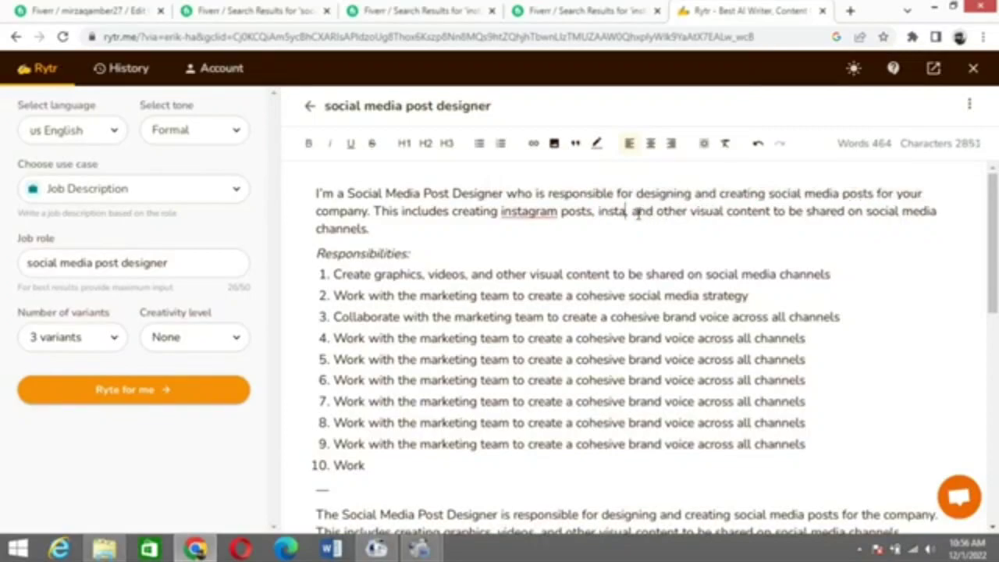
type("gram content,")
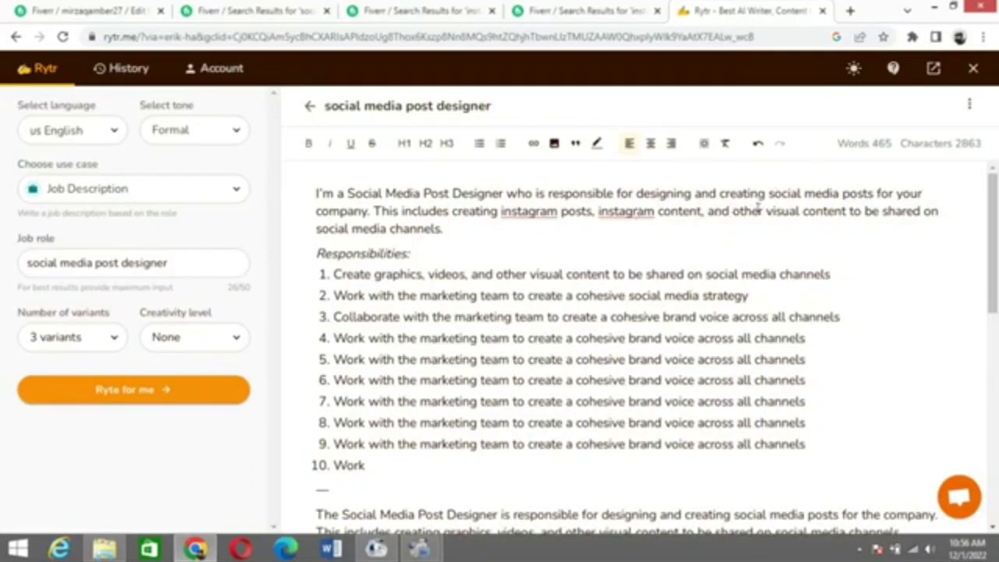
Switch to the Fiverr gig and paste the edited Rytr text, including its Responsibilities list, into the description.
left_click_drag(766, 212, 919, 212)
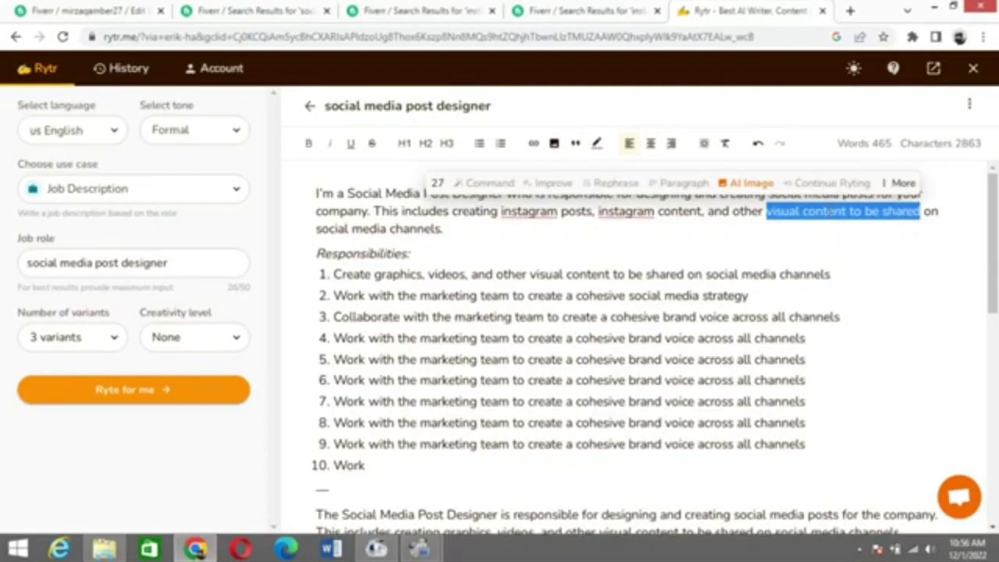
left_click(380, 426)
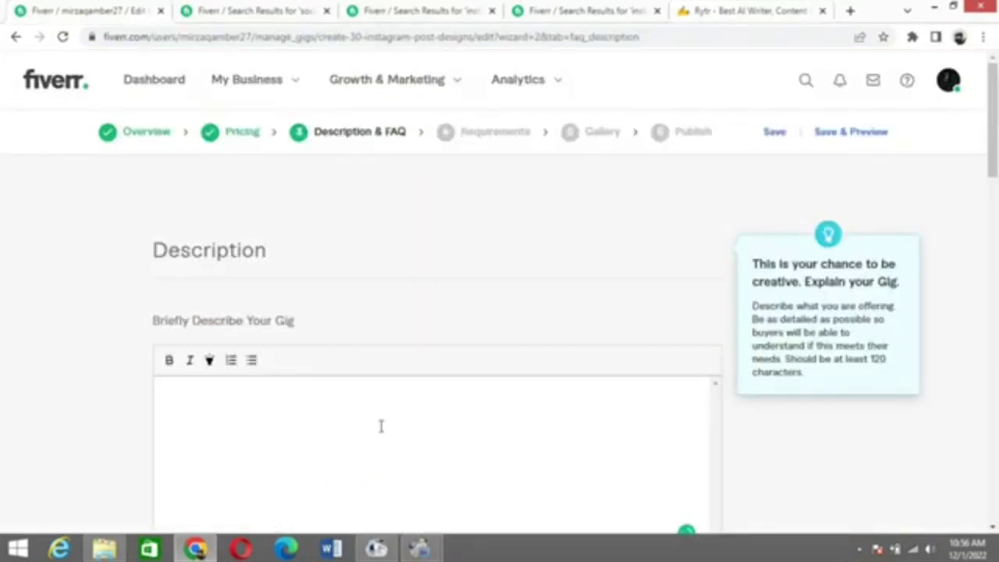
key("ctrl+v")
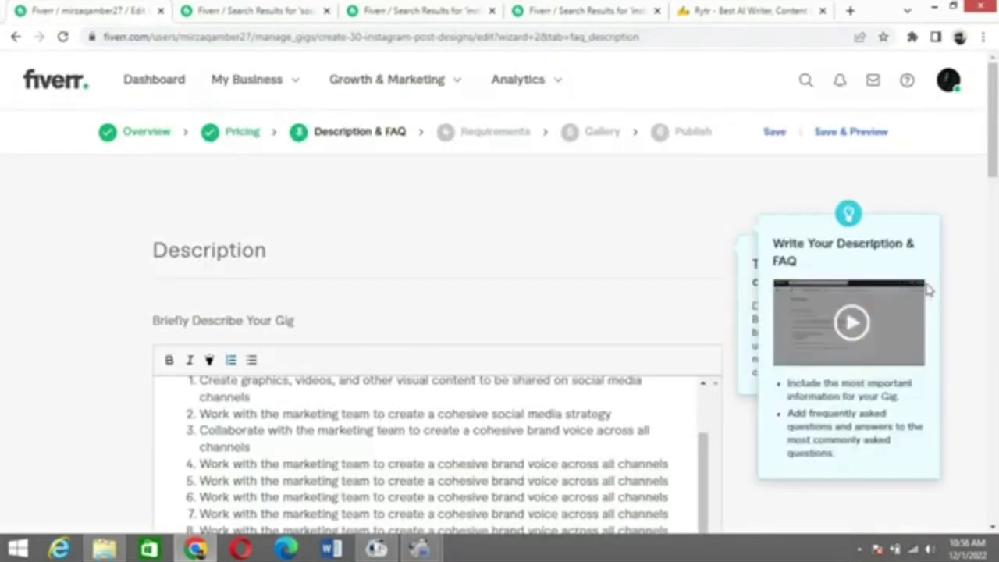
Start a new FAQ entry for the gig with the question "Can you provide less then 30 posts?".
left_click_drag(988, 89, 996, 316)
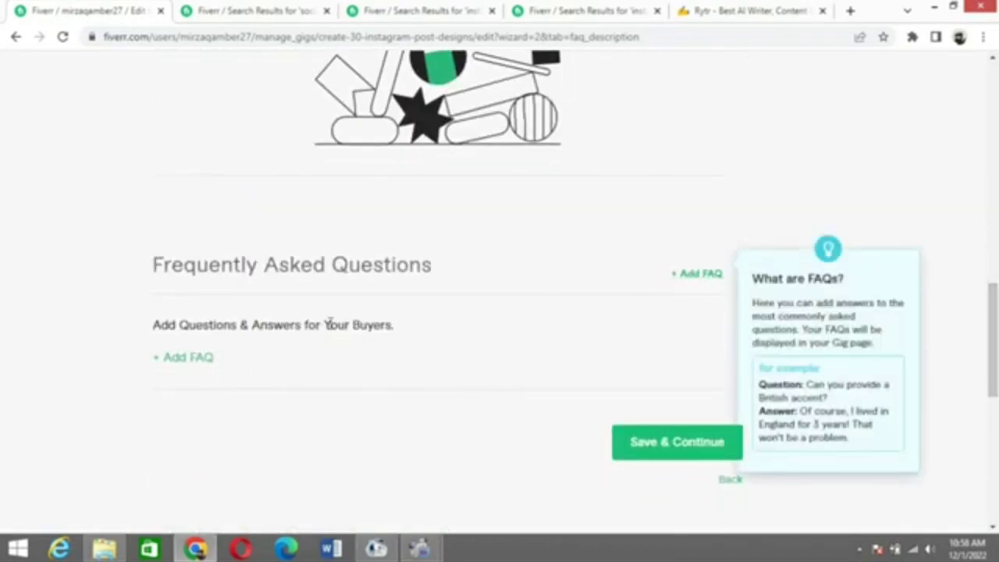
left_click(195, 359)
left_click(218, 378)
type("H")
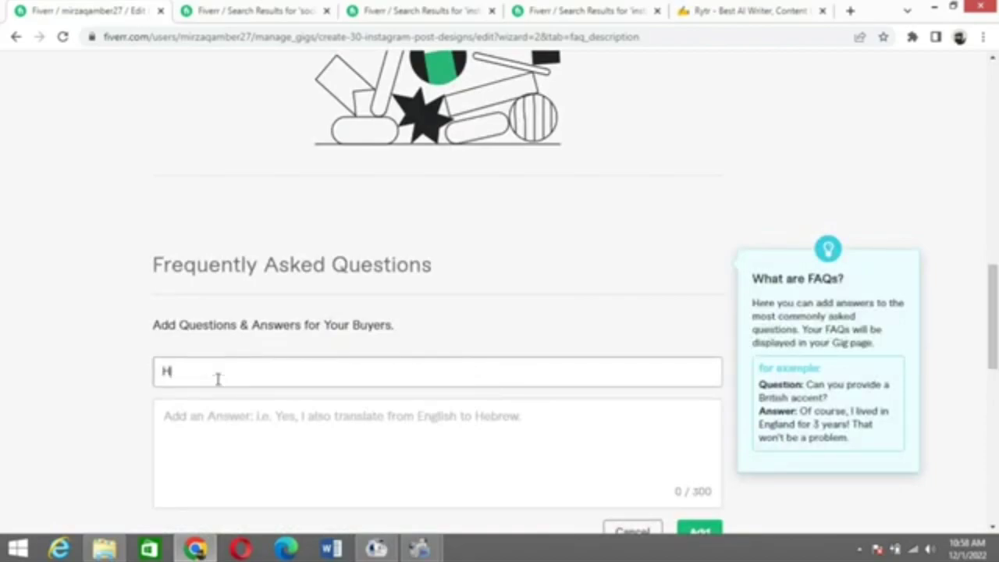
key("BackSpace")
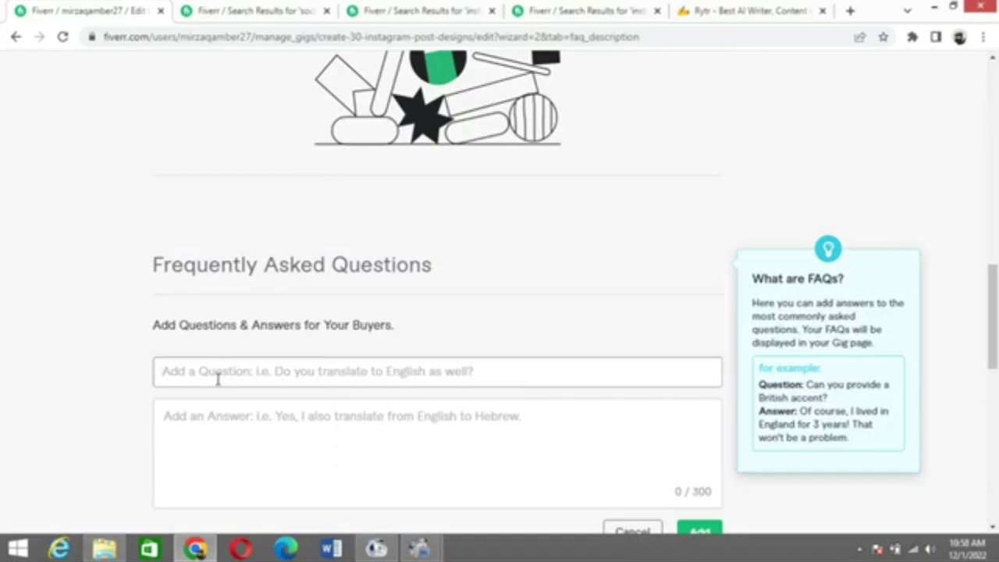
left_click(111, 379)
left_click(279, 371)
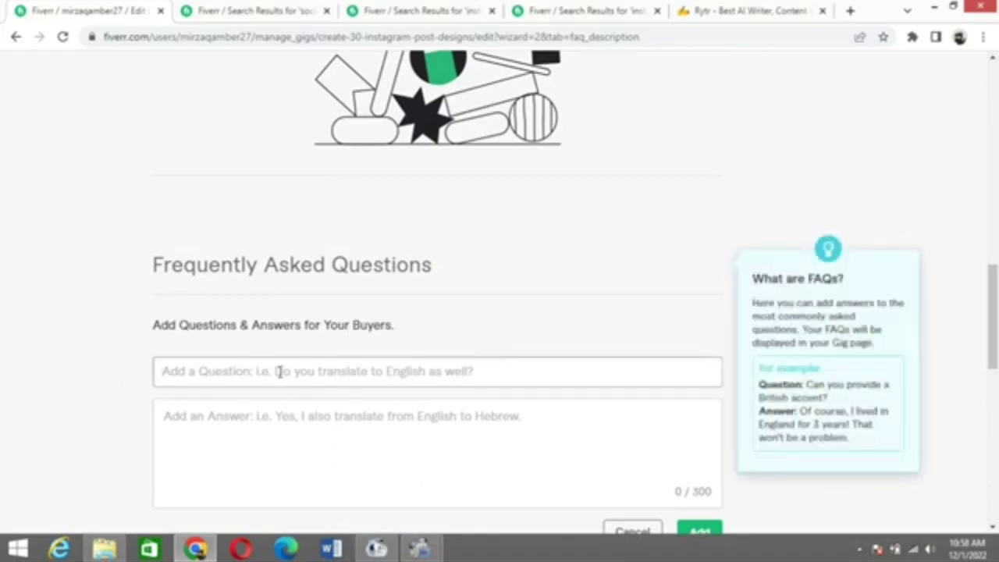
type("Le")
key("BackSpace")
key("BackSpace")
type("Can y")
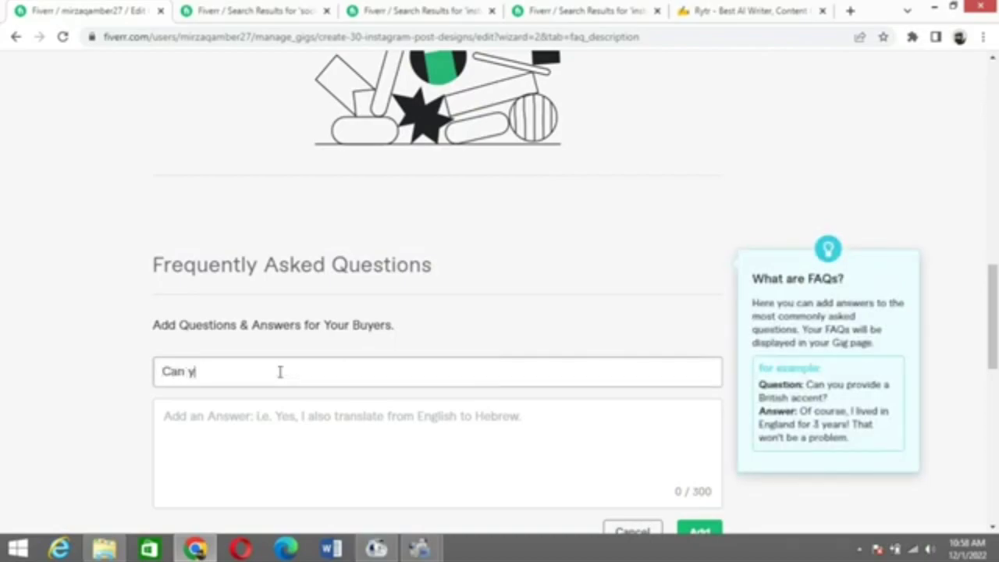
type("ou provide l")
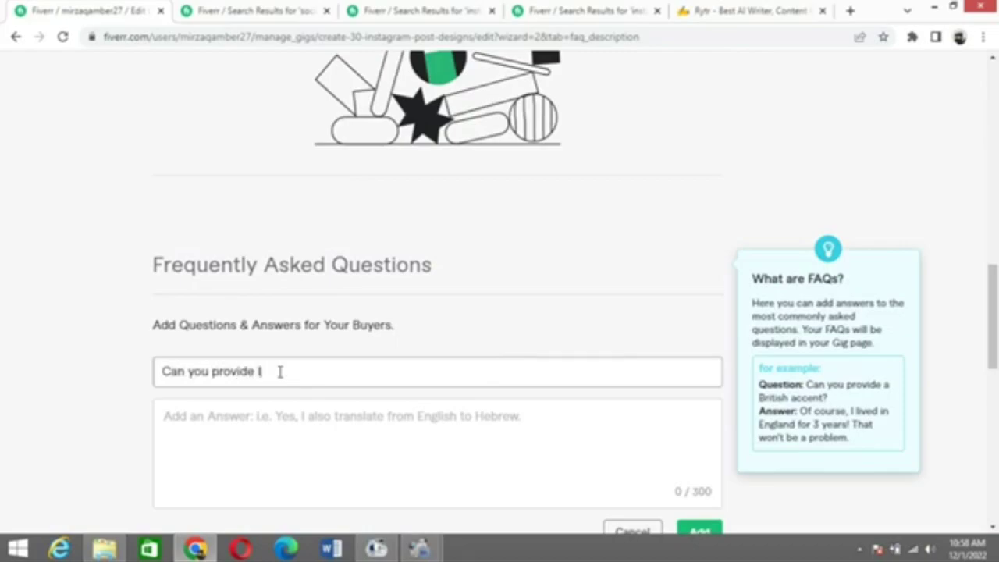
type("ess then 30")
type("posts?")
left_click(286, 424)
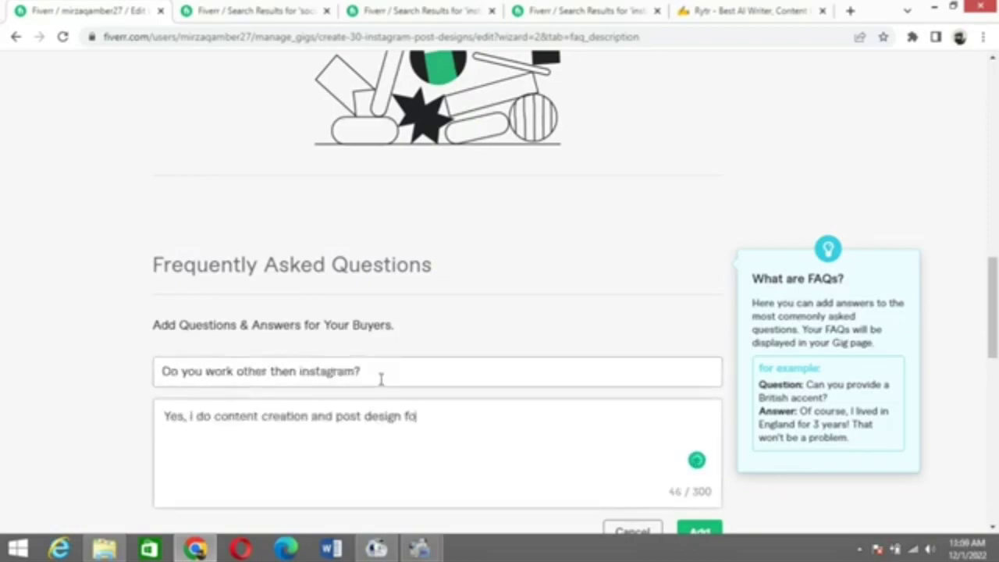
Answer "Do you work other then instagram?" with "Yes, i do content creation and post design for social media posts.", add the FAQ, and try to save.
type("r social media ")
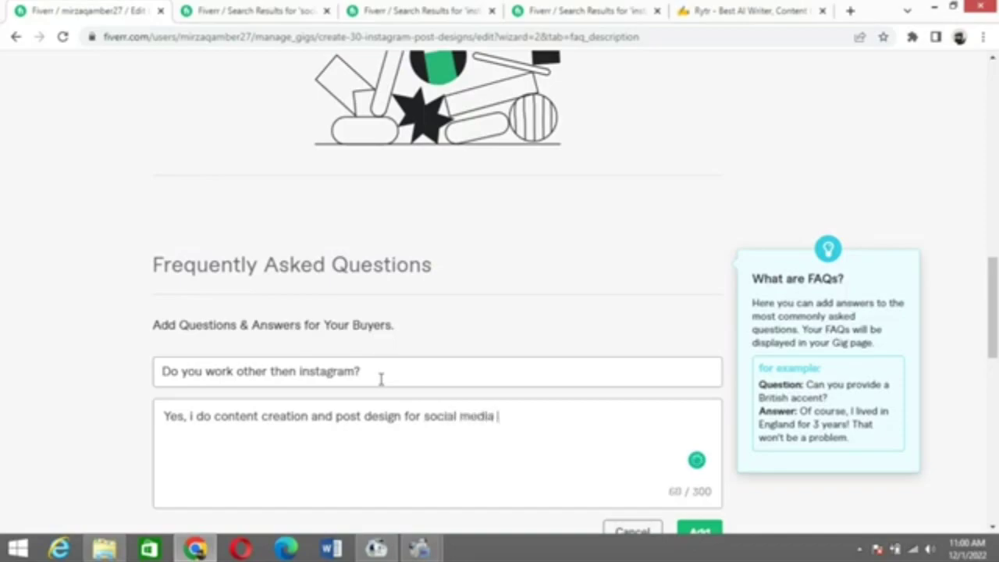
type("posts.")
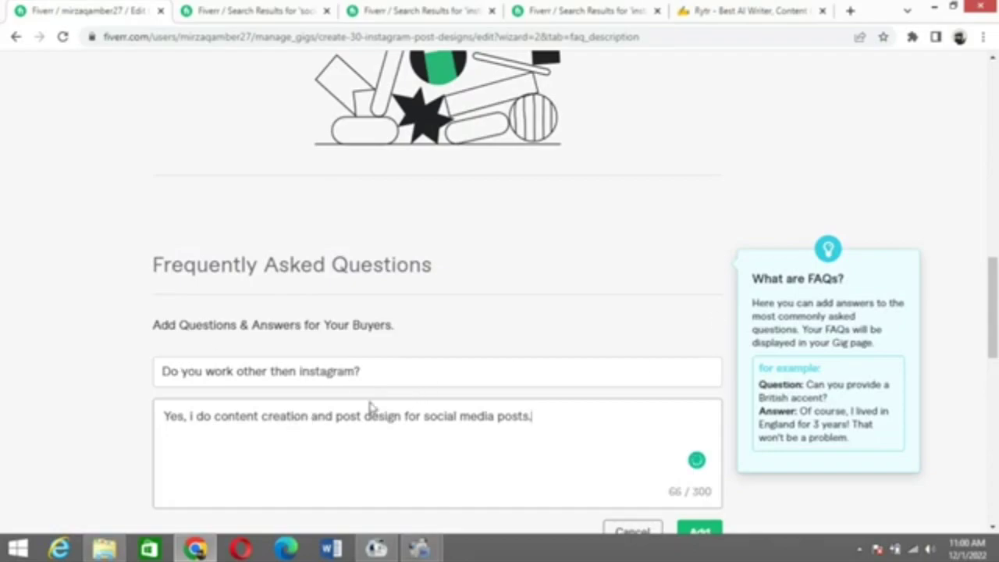
scroll(943, 328, "down", 2)
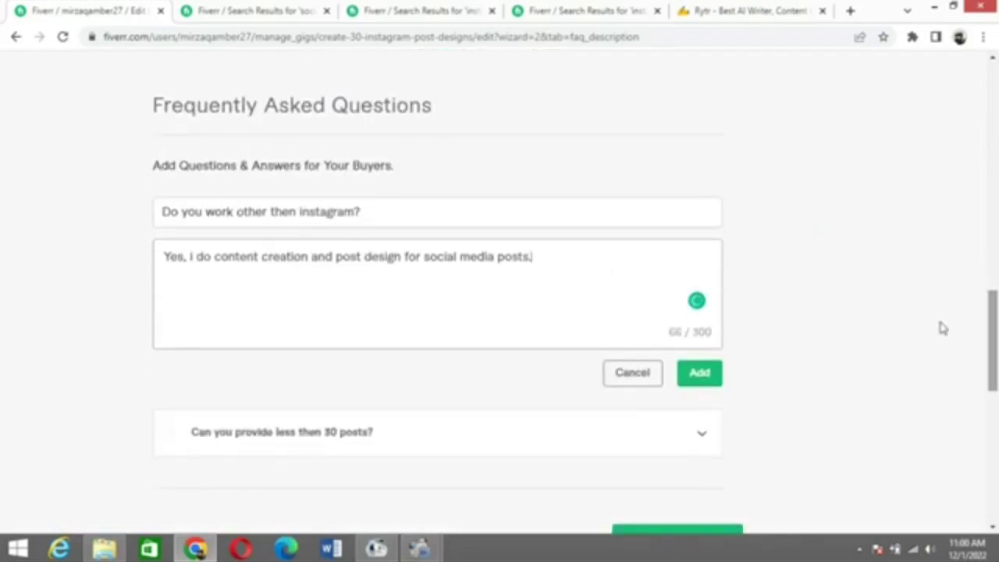
left_click(700, 375)
left_click(686, 387)
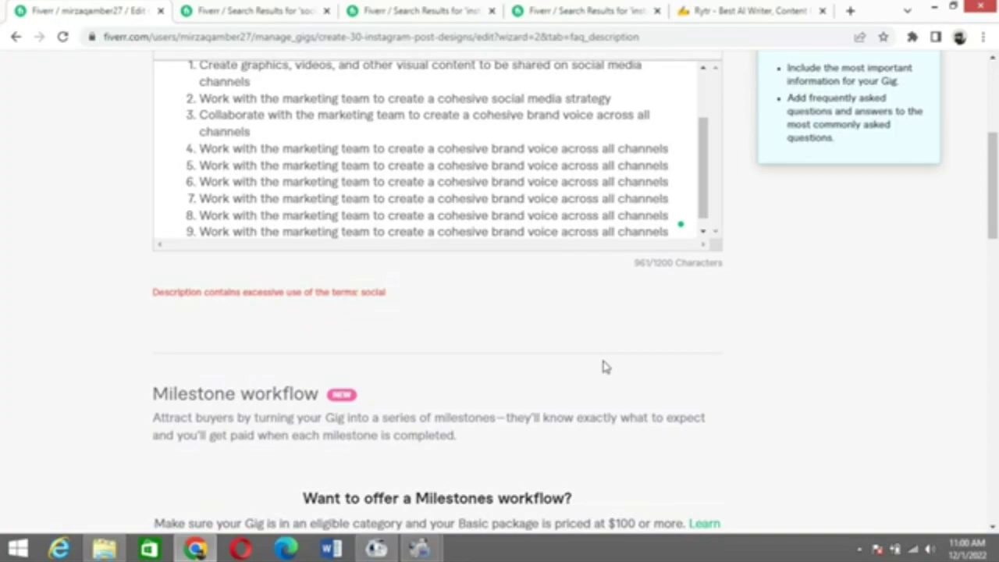
Delete the repeated brand-voice items 4 to 9 from the numbered list in the gig description.
mouse_move(988, 190)
left_mouse_down()
mouse_move(997, 138)
mouse_move(996, 181)
left_mouse_up()
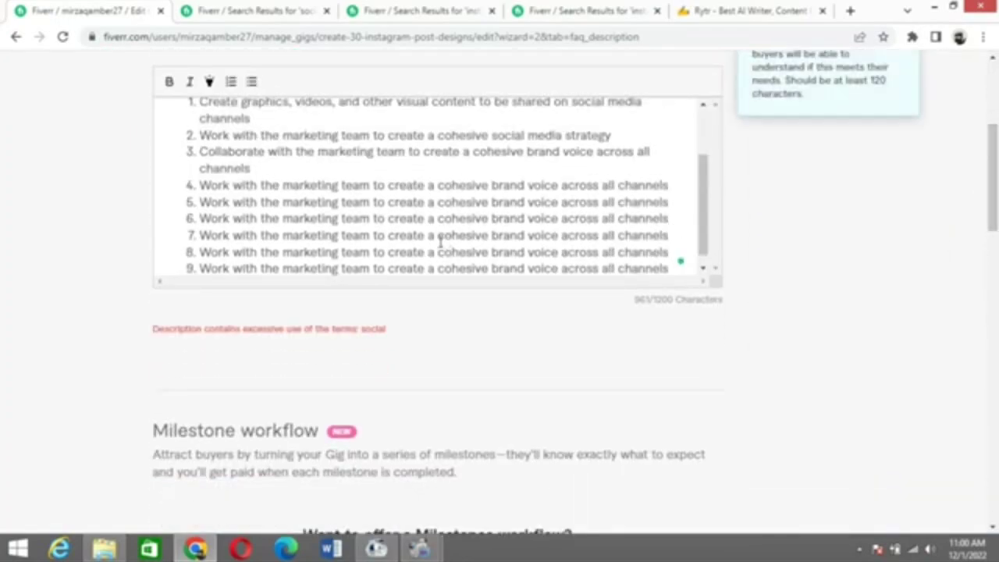
left_click(408, 247)
left_click_drag(708, 210, 116, 187)
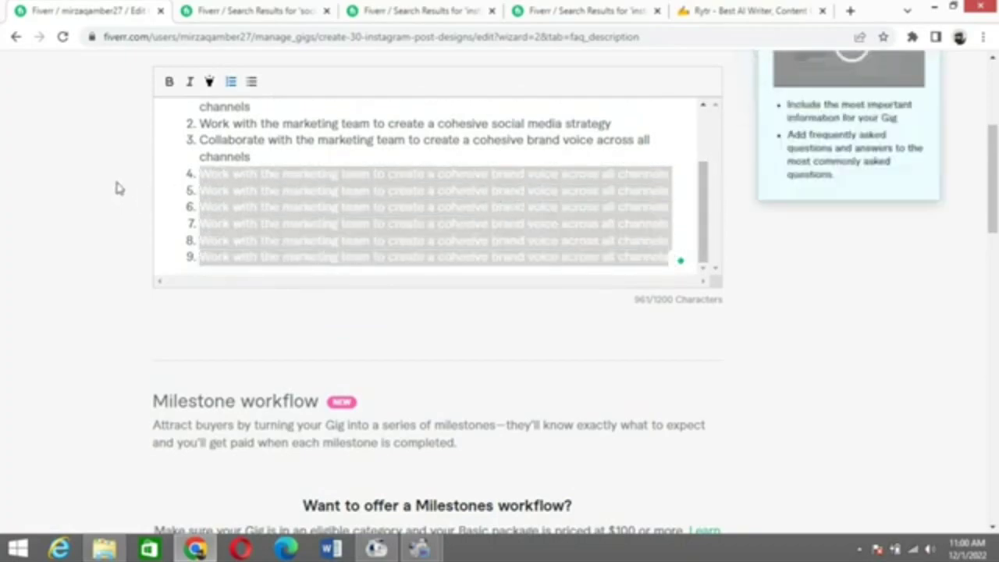
key("BackSpace")
key("BackSpace")
key("BackSpace")
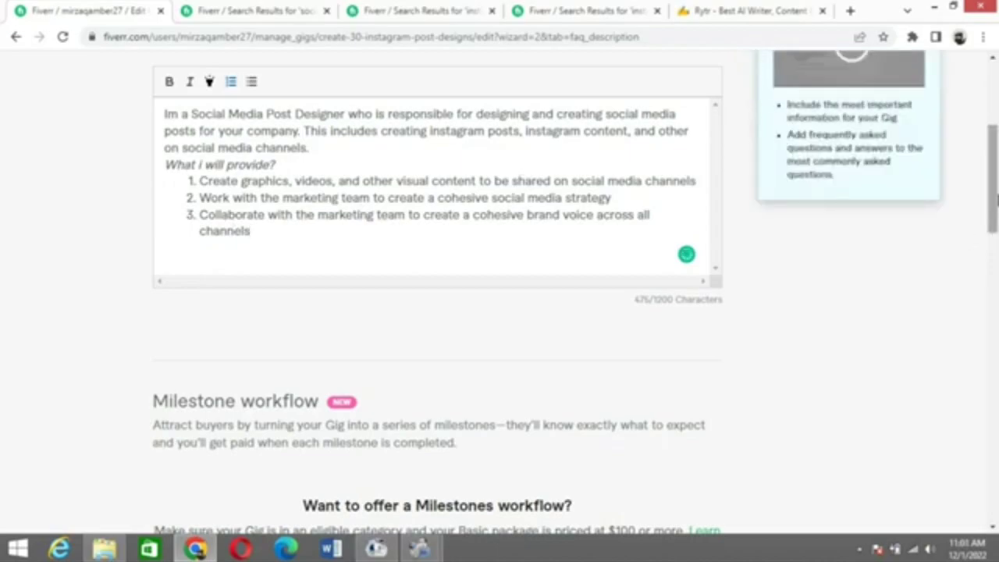
Remove the word "social" from the first list item of the description, and save the Description & FAQ stage to continue.
left_click_drag(603, 182, 569, 186)
key("BackSpace")
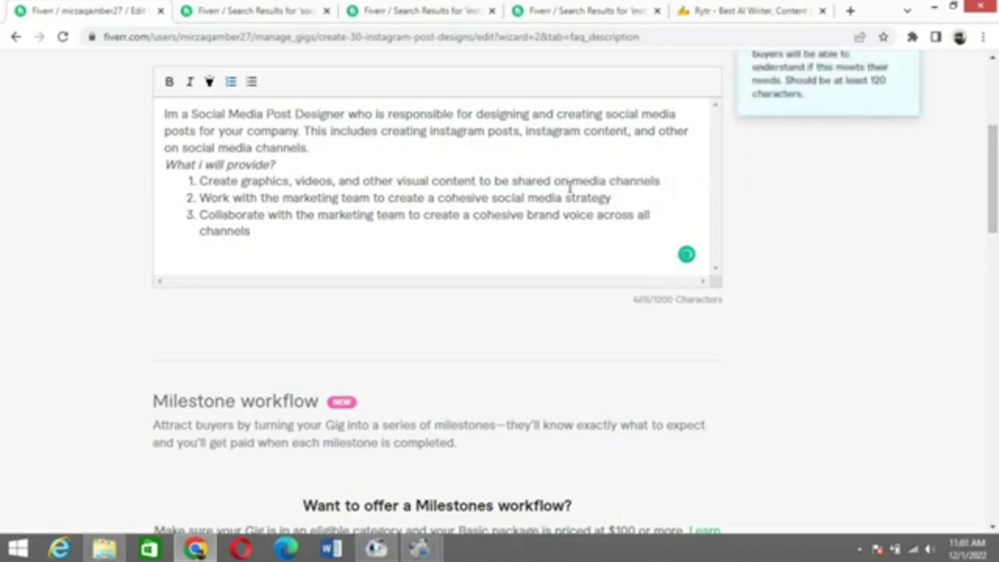
left_click_drag(989, 148, 989, 363)
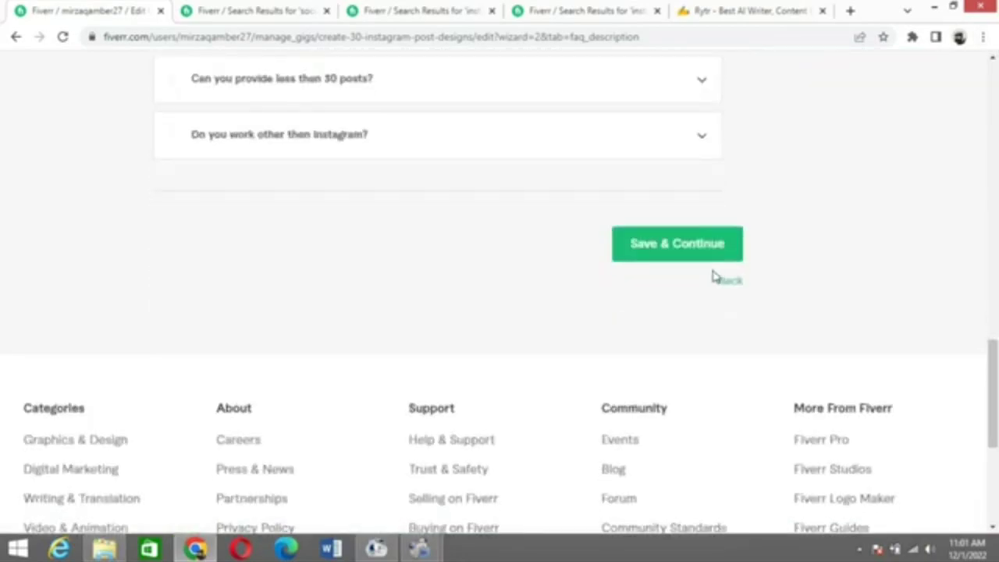
left_click(696, 238)
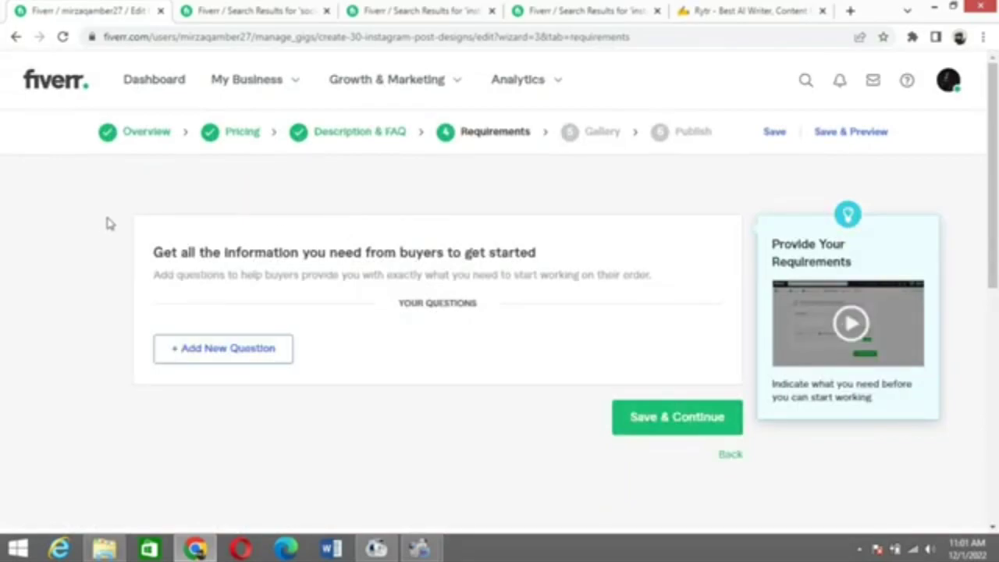
Add the required free-text buyer question "Add requriement about your instagram post" and save the requirements to continue.
scroll(109, 224, "down", 3)
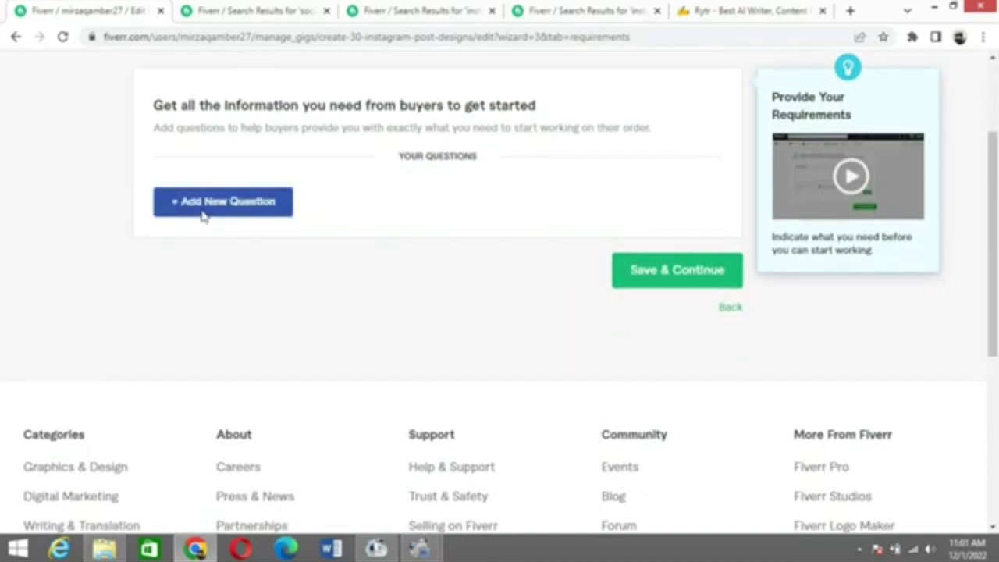
left_click(202, 216)
left_click(235, 252)
type("A")
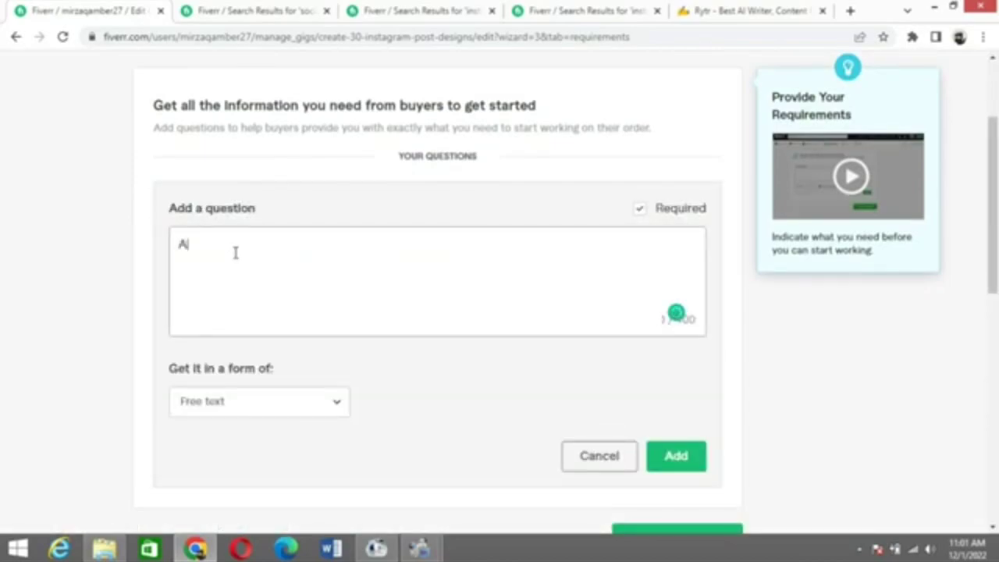
type("dd req")
type("uirement")
type(" ab")
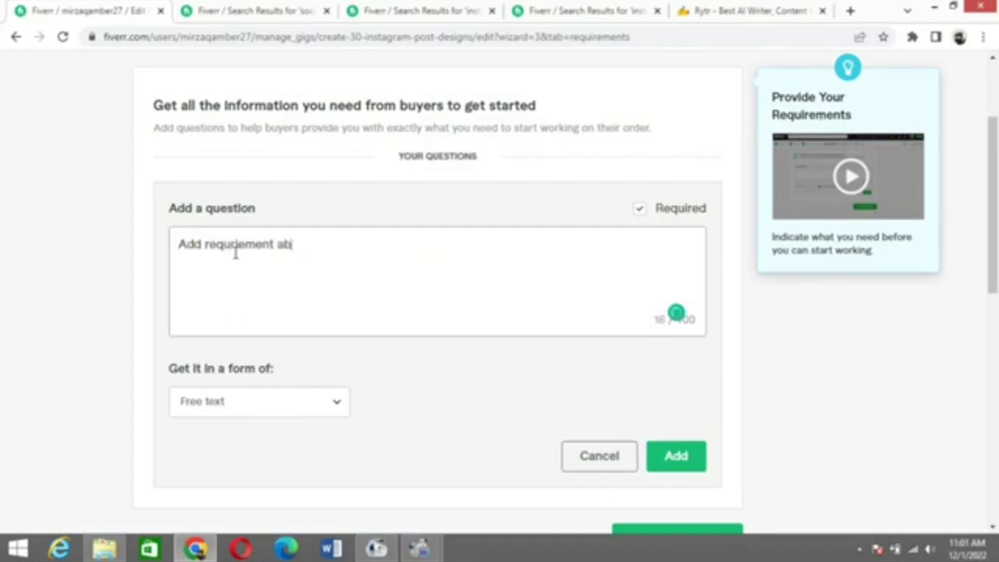
type("out your instag")
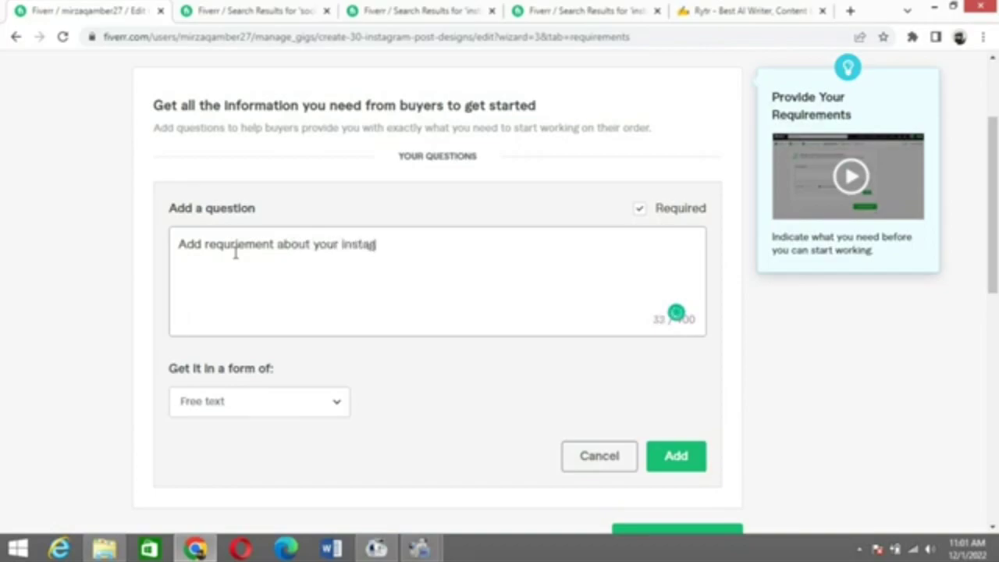
type("ram post")
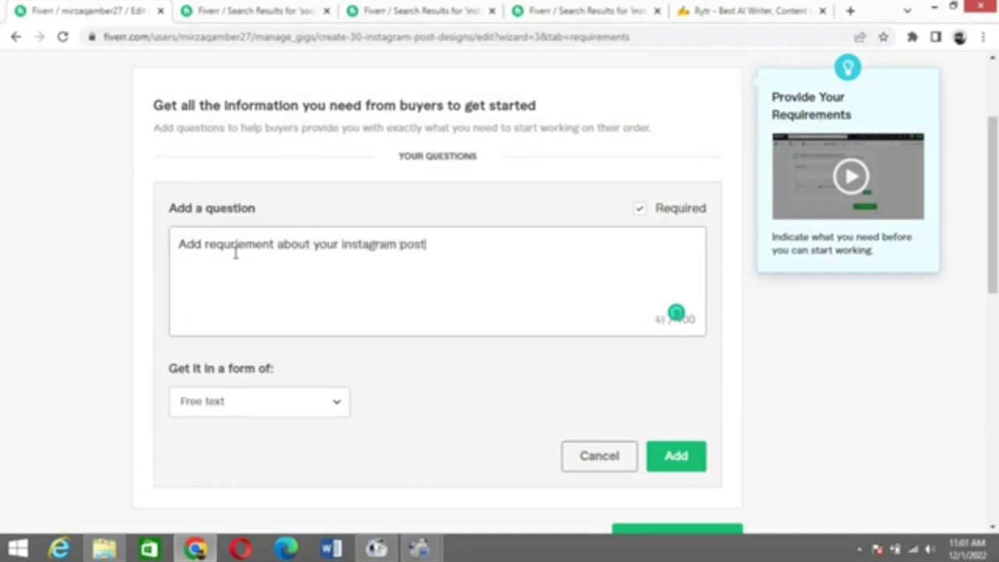
left_click(675, 456)
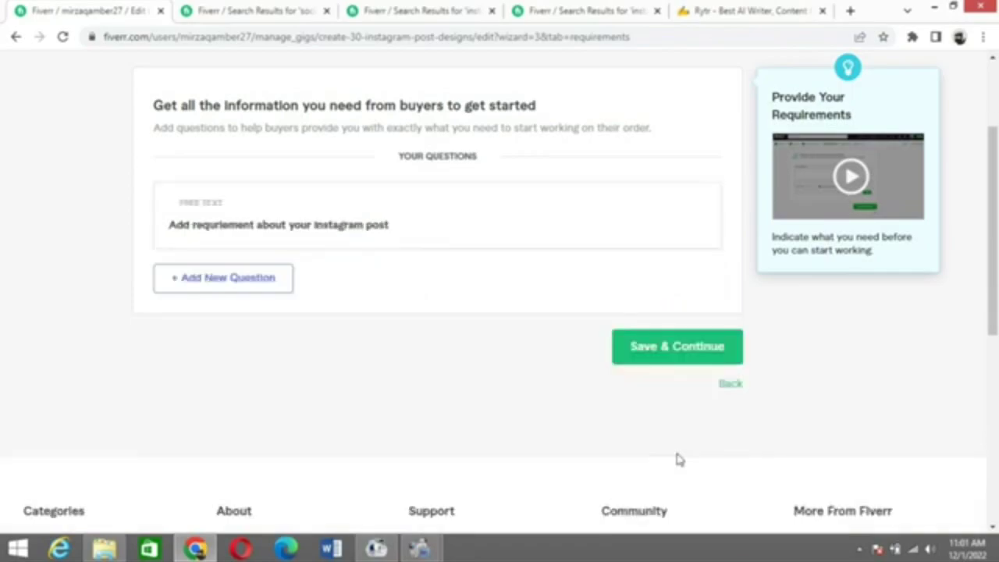
left_click(710, 355)
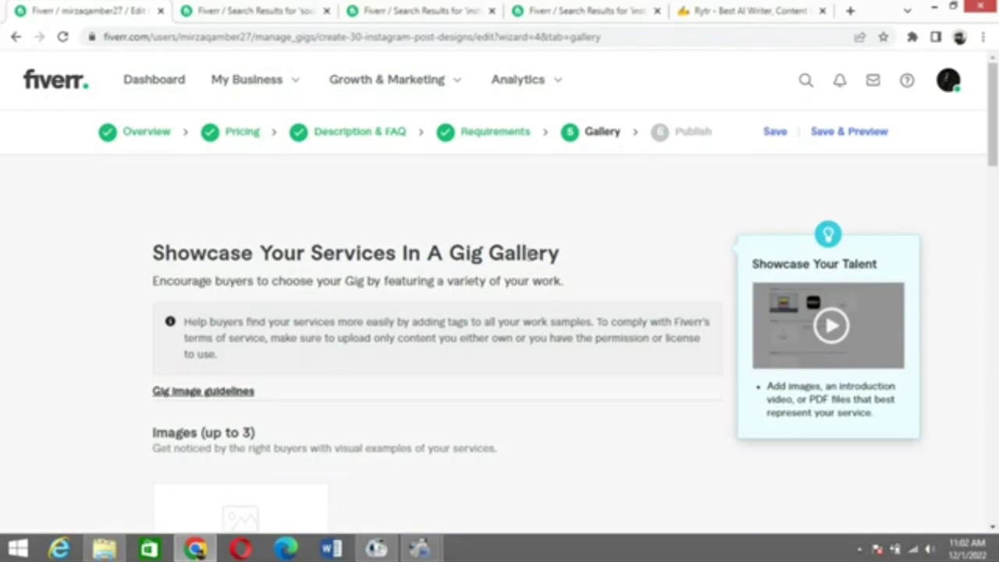
double_click(529, 254)
left_click(529, 254)
left_click(326, 11)
left_click(326, 11)
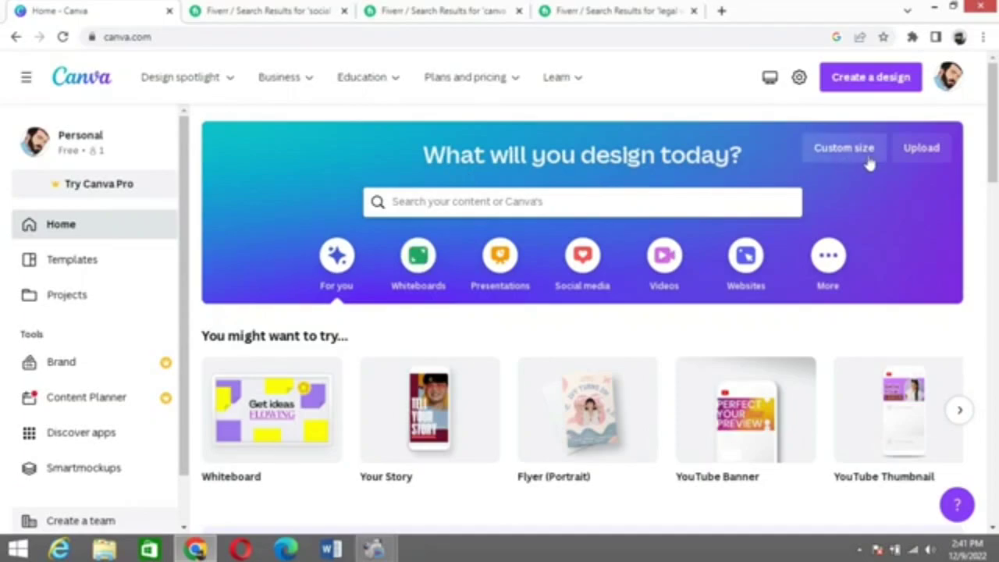
In Canva, create a new design from the recent 1280 × 769 px custom size and close the Canva home page.
left_click(836, 153)
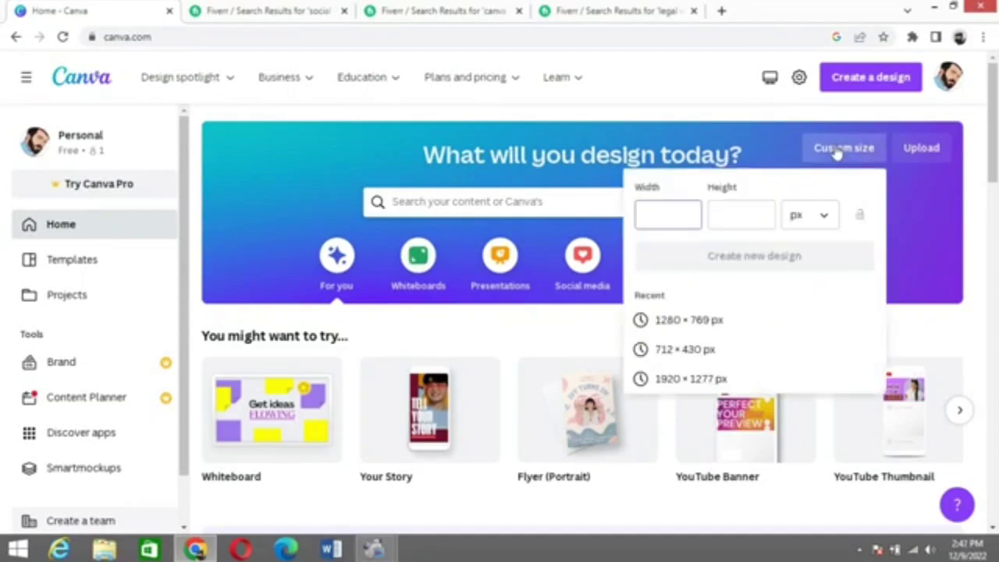
left_click(728, 328)
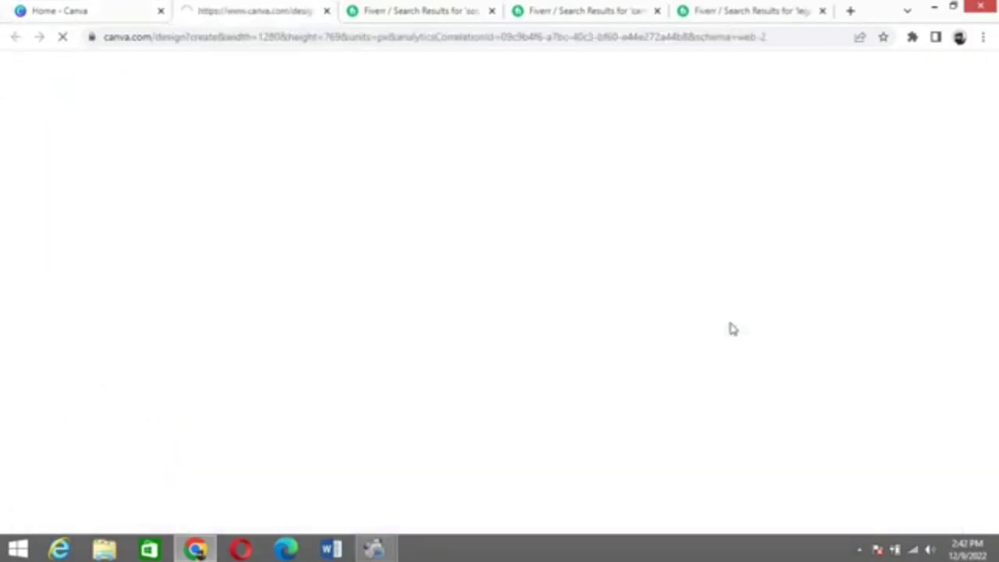
left_click(161, 12)
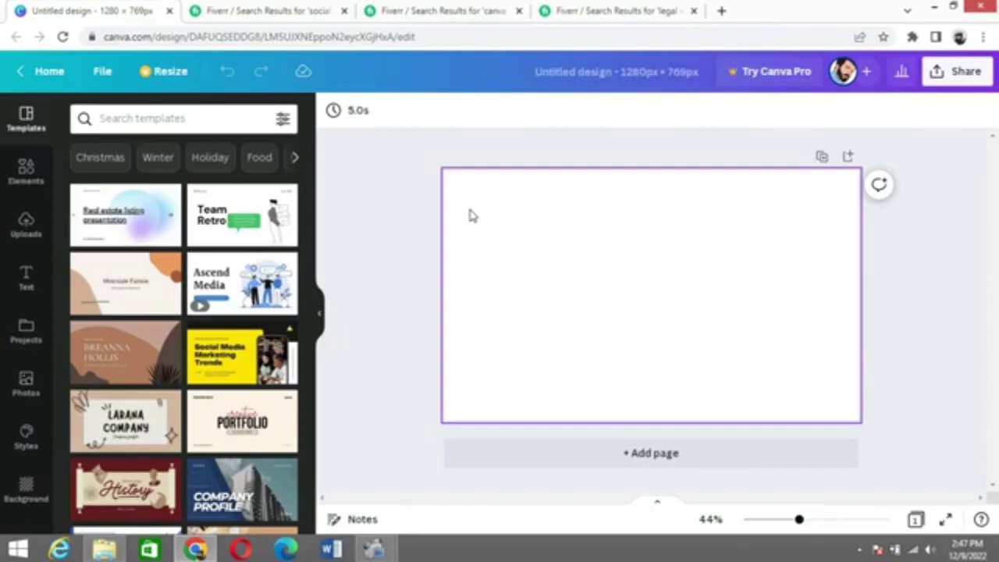
Switch to the Fiverr search results for social media post design and examine the competing gigs' cover images.
left_click(320, 11)
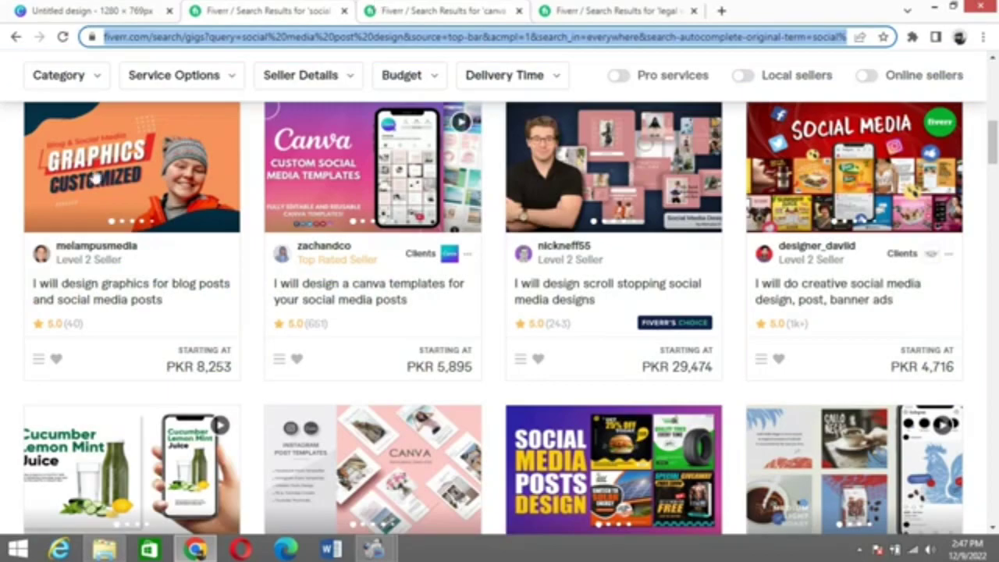
left_click(2, 219)
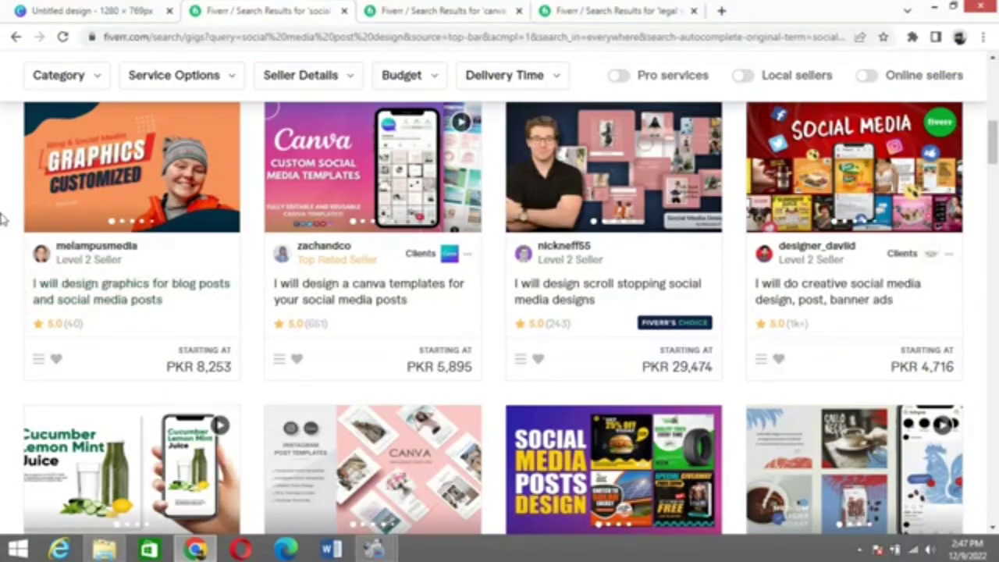
scroll(2, 219, "down", 3)
scroll(3, 220, "up", 4)
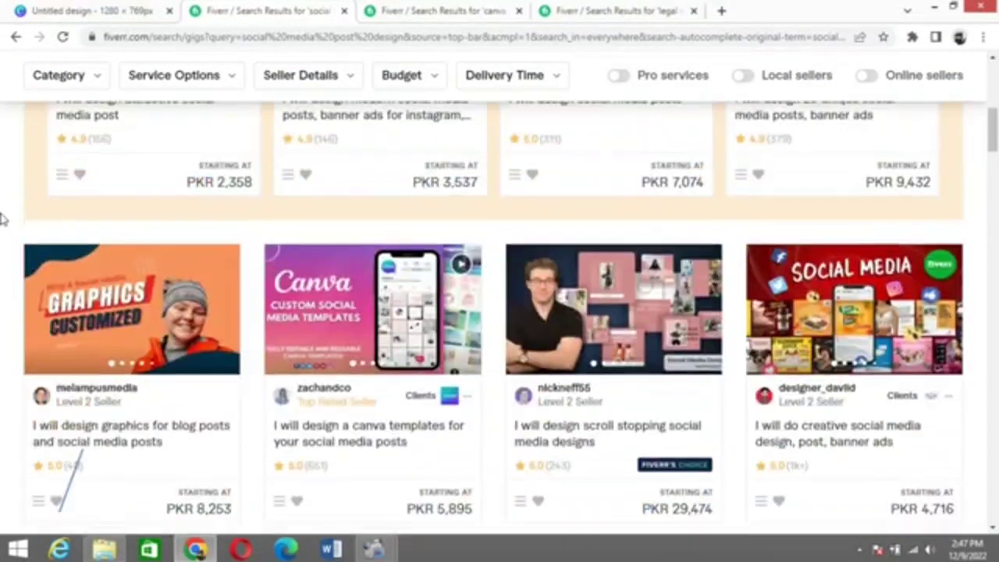
scroll(2, 220, "down", 5)
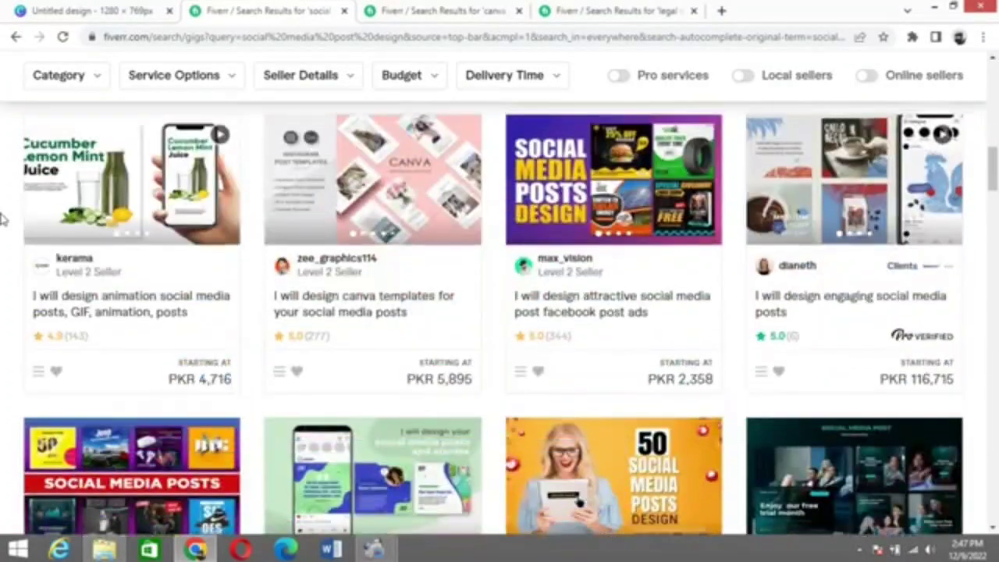
scroll(2, 220, "up", 1)
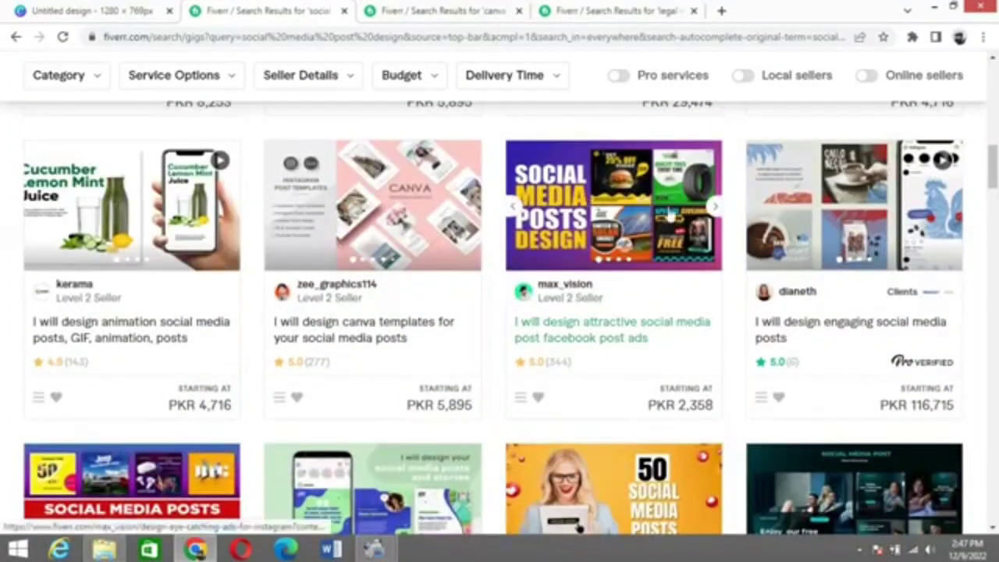
Compare the gig cover images in the Fiverr results for canva youtube thumbnail, social media post design and legal writing.
left_click(446, 9)
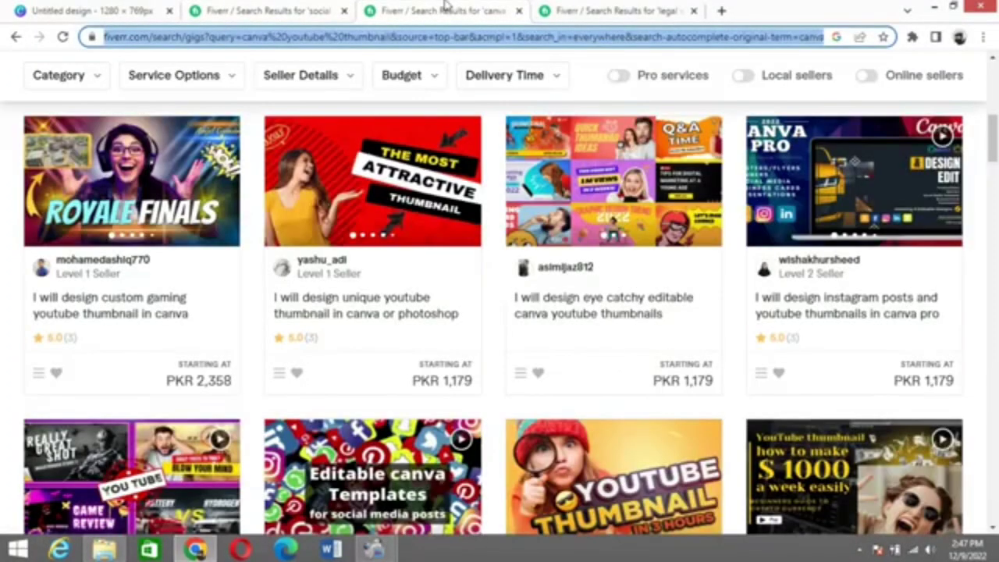
left_click(2, 274)
scroll(2, 274, "up", 1)
scroll(3, 274, "down", 4)
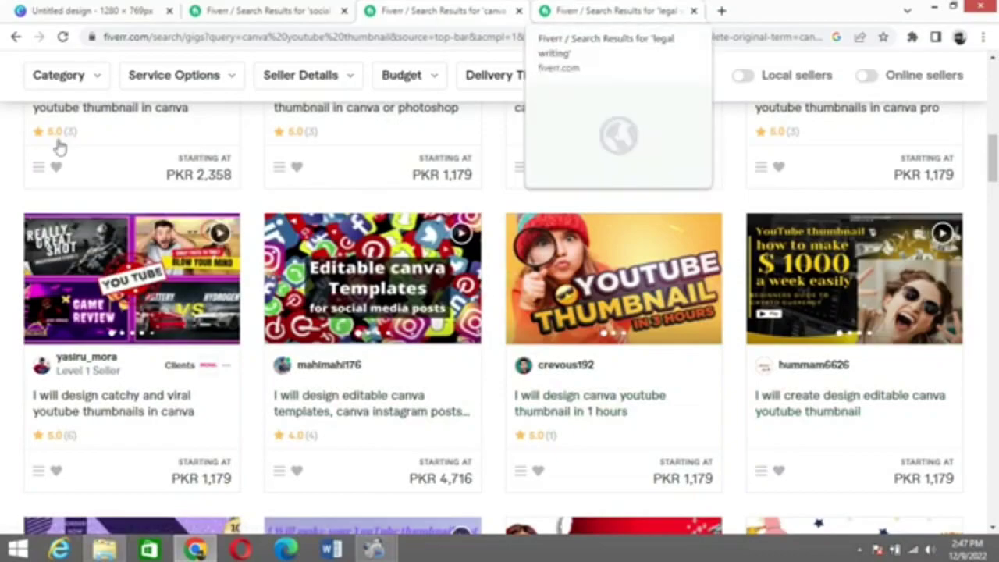
left_click(271, 9)
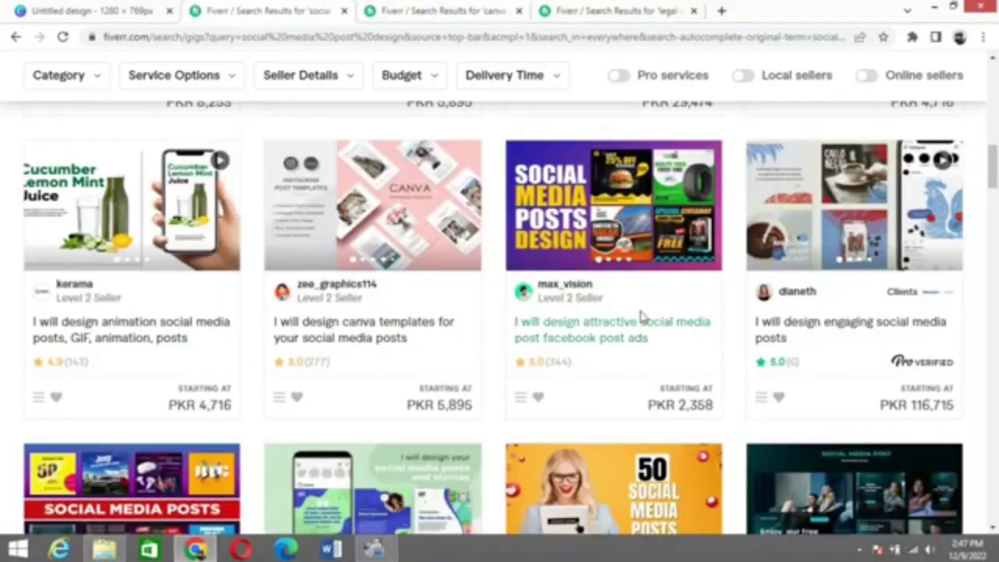
left_click(546, 9)
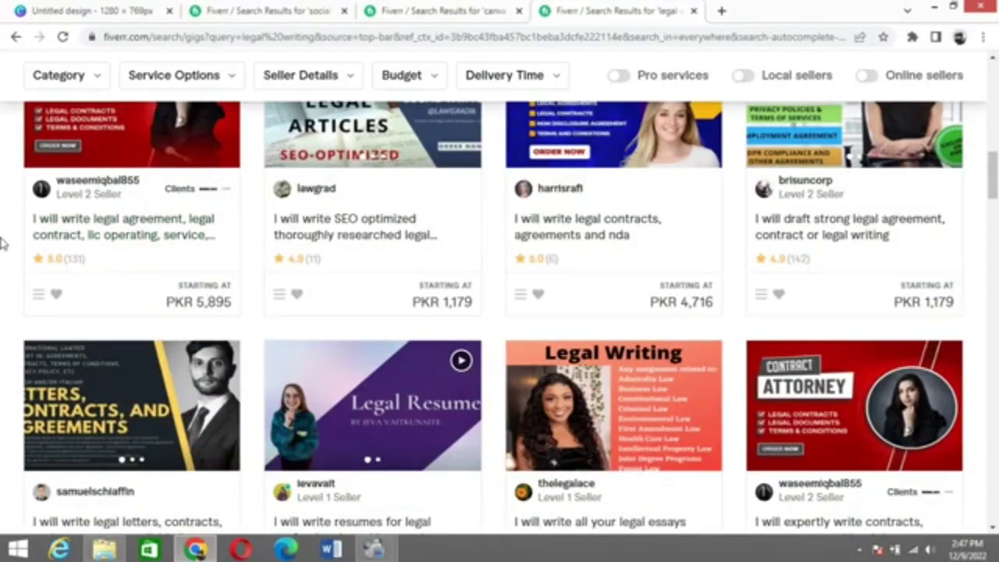
scroll(3, 244, "up", 4)
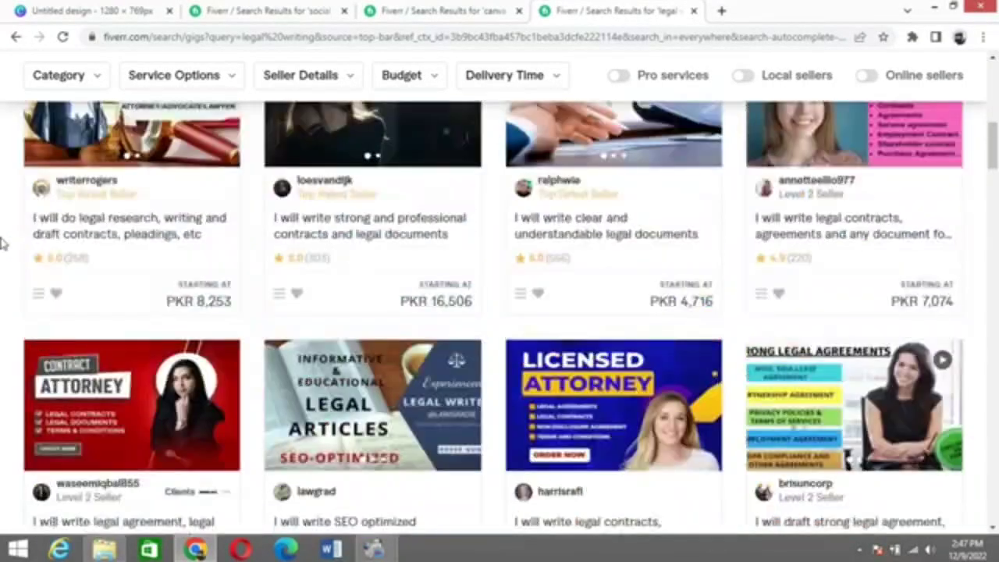
scroll(4, 244, "down", 3)
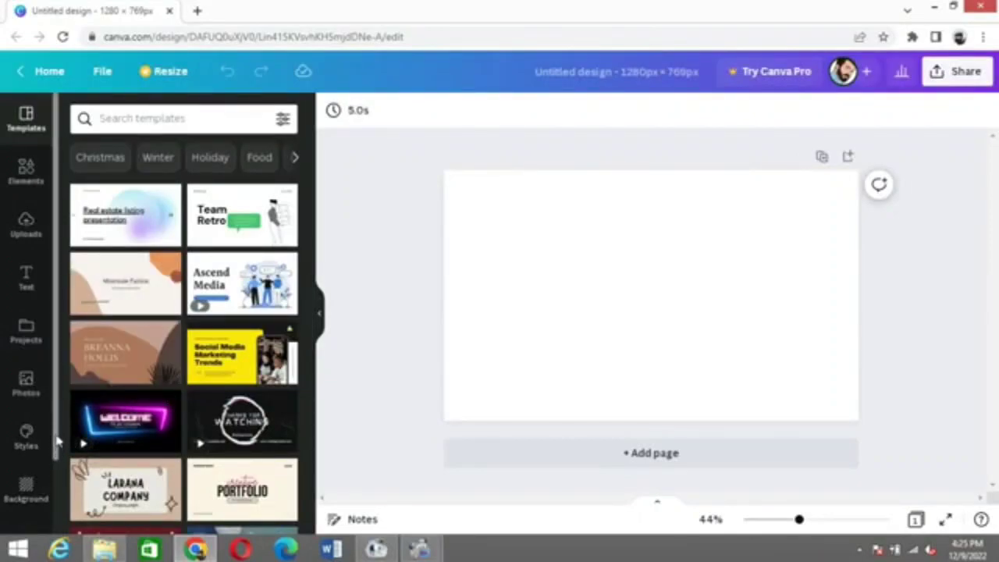
In the blank 1280 × 769 px Canva design, search the Pexels images for "gradient background".
scroll(57, 443, "down", 3)
left_click(26, 451)
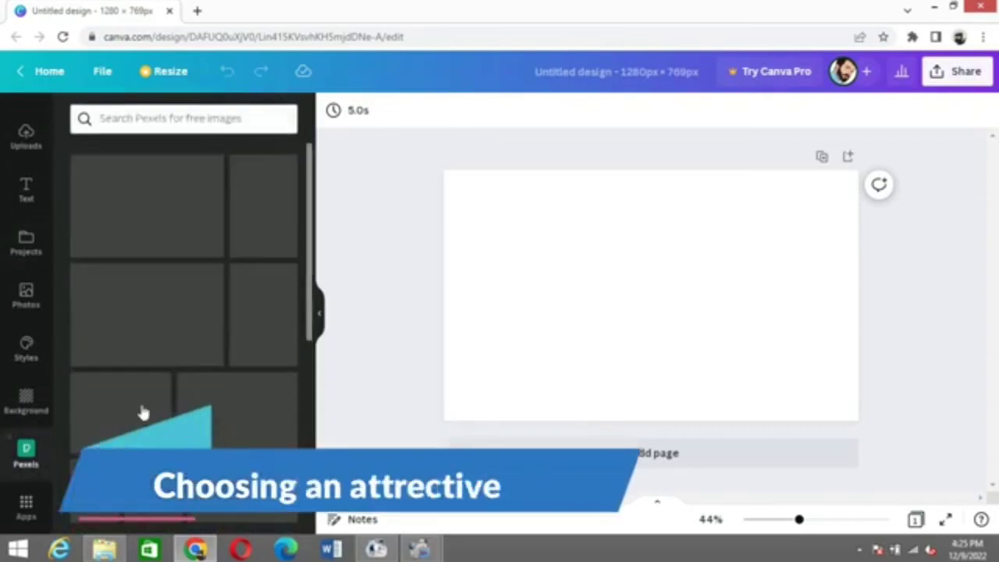
left_click(177, 117)
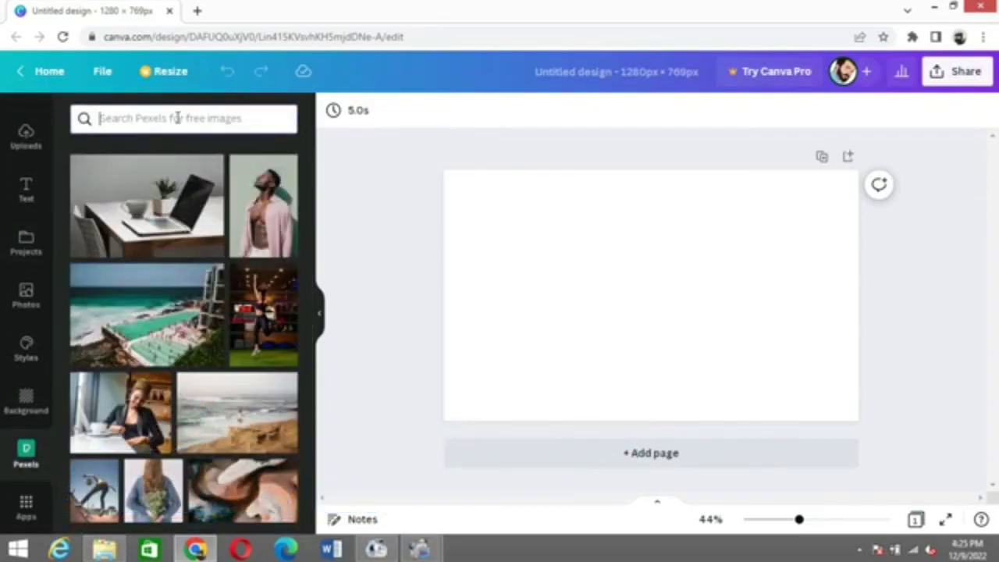
type("gradient backg")
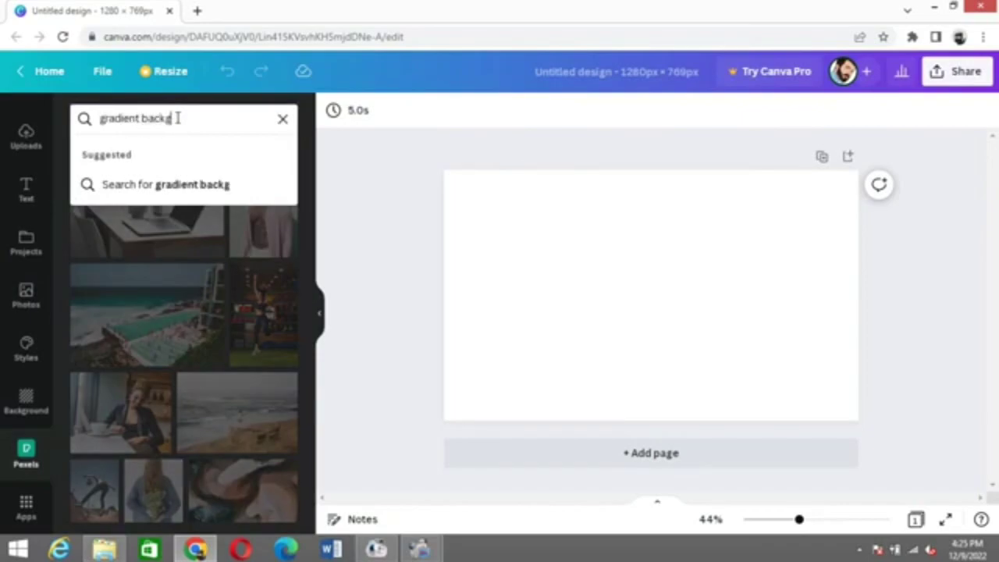
type("round")
key("Return")
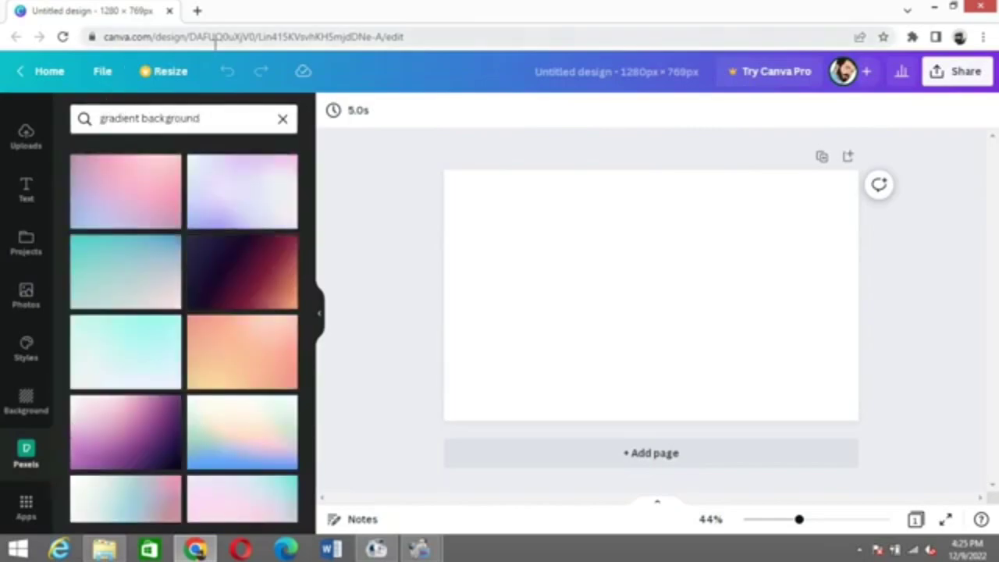
Add the orange-peach gradient image from the Pexels results and set it as the page background.
left_click_drag(310, 312, 311, 361)
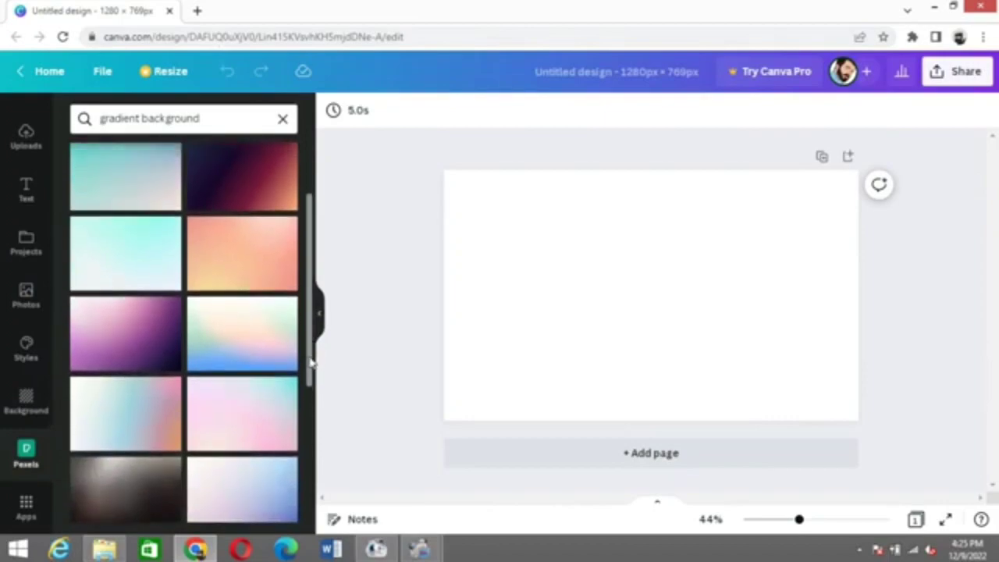
left_click(252, 270)
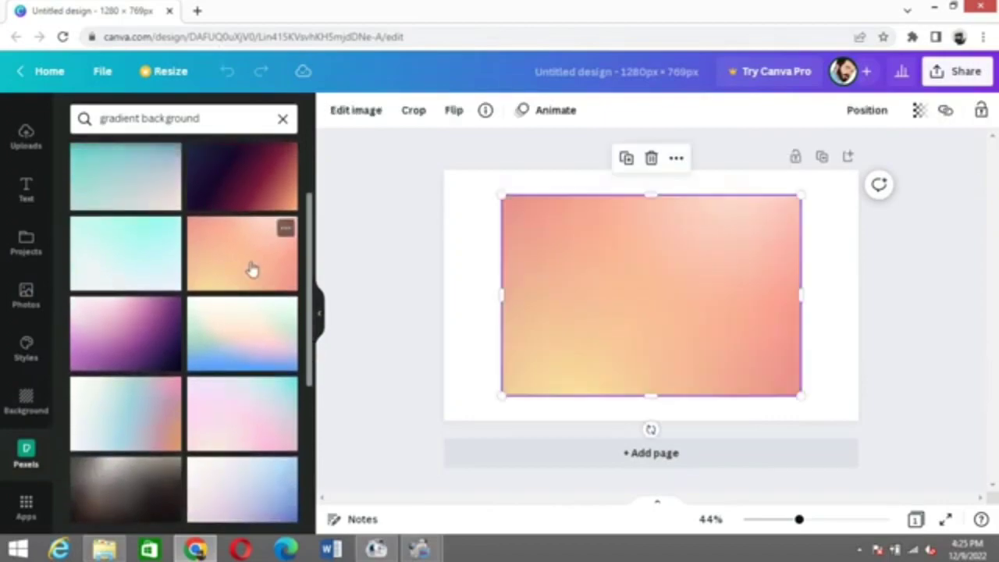
right_click(591, 296)
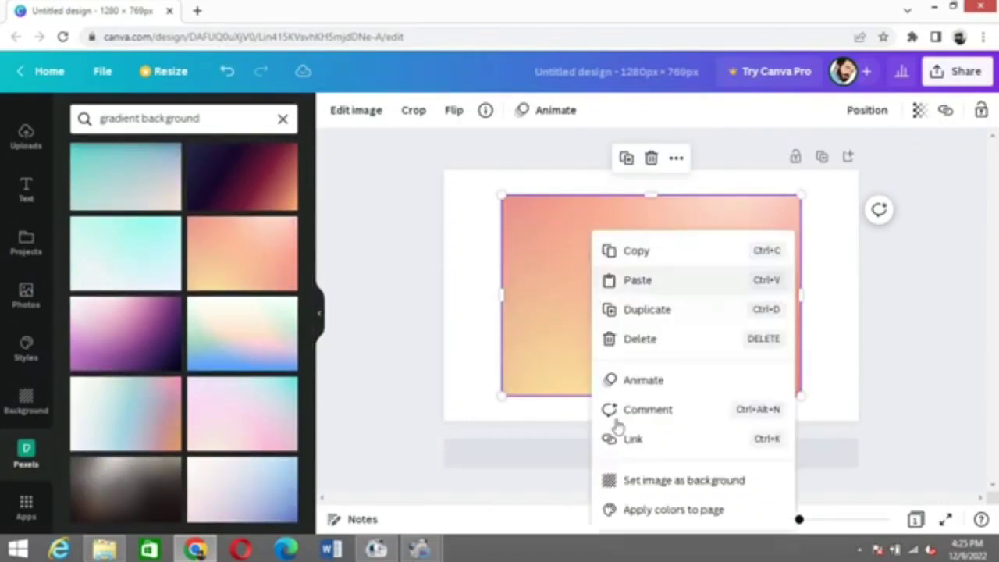
left_click(629, 480)
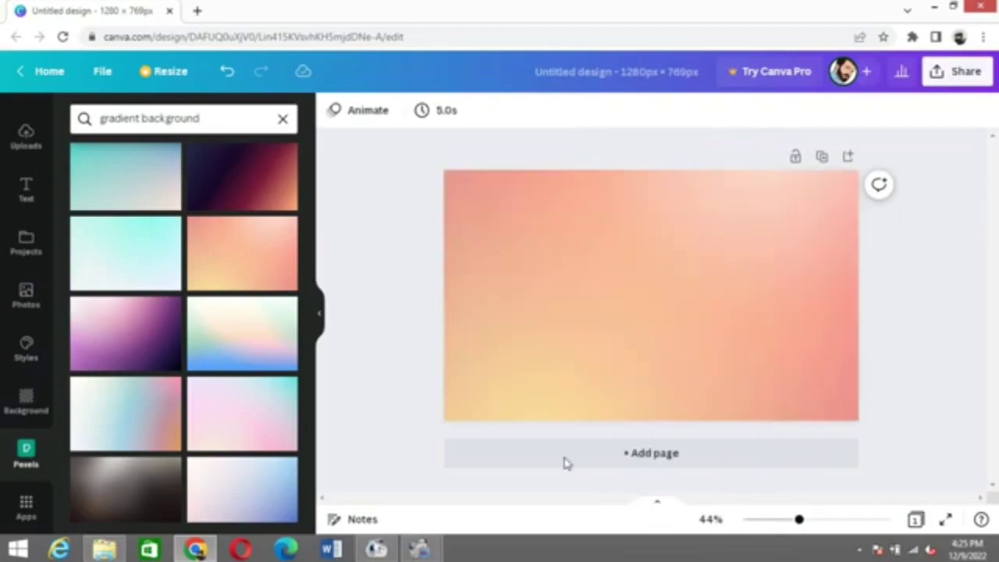
Add the uploaded New Product, Fashion Sale and Launching Soon post designs, and place Launching Soon on the page's left side.
left_click(25, 137)
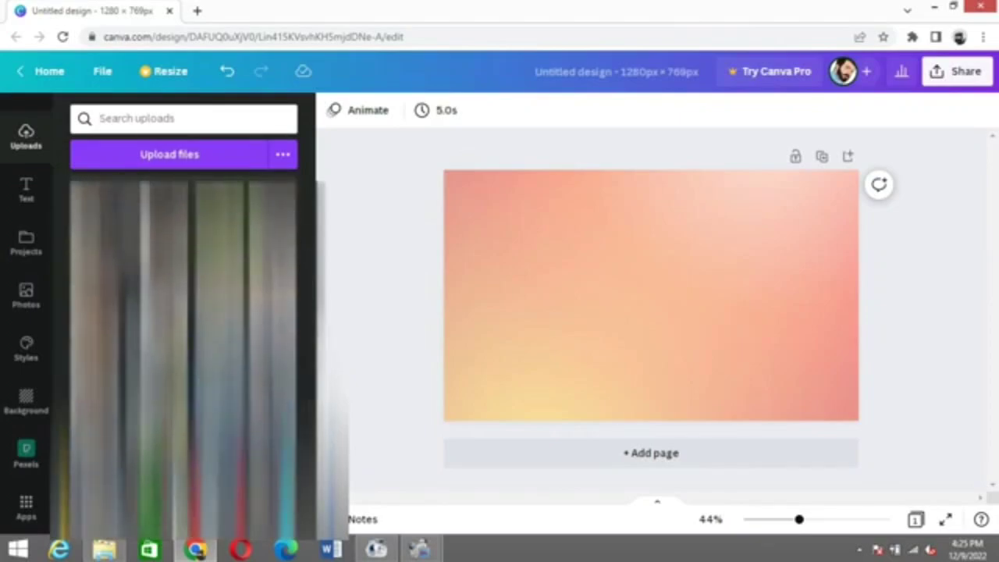
left_click(162, 261)
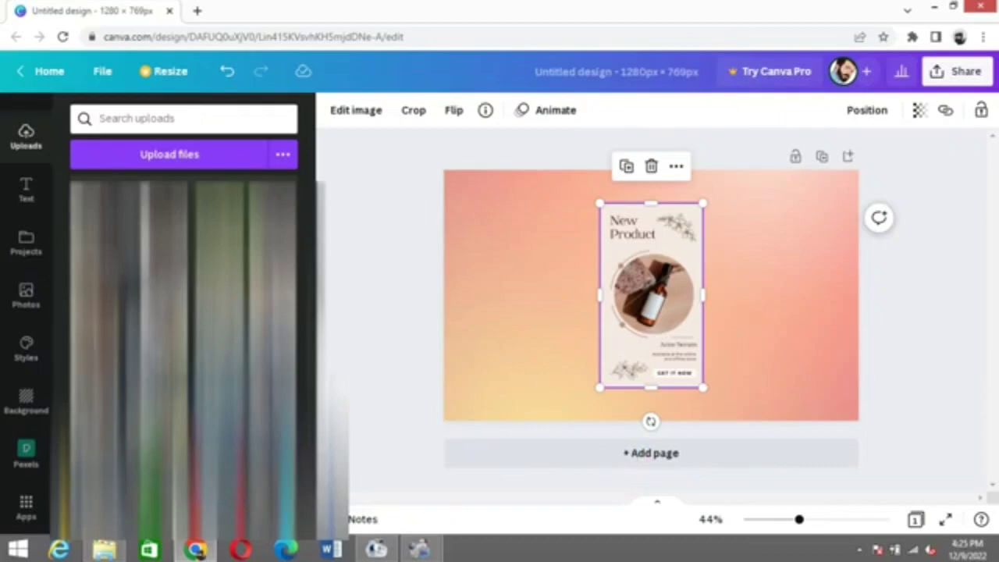
left_click(219, 262)
left_click(246, 304)
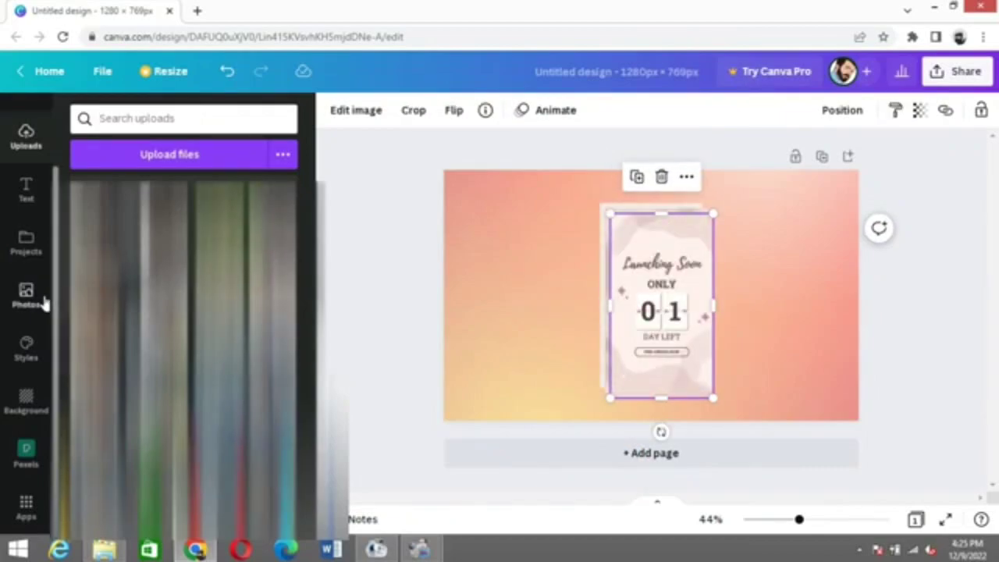
left_click(400, 285)
left_click(677, 290)
left_click_drag(677, 290, 547, 272)
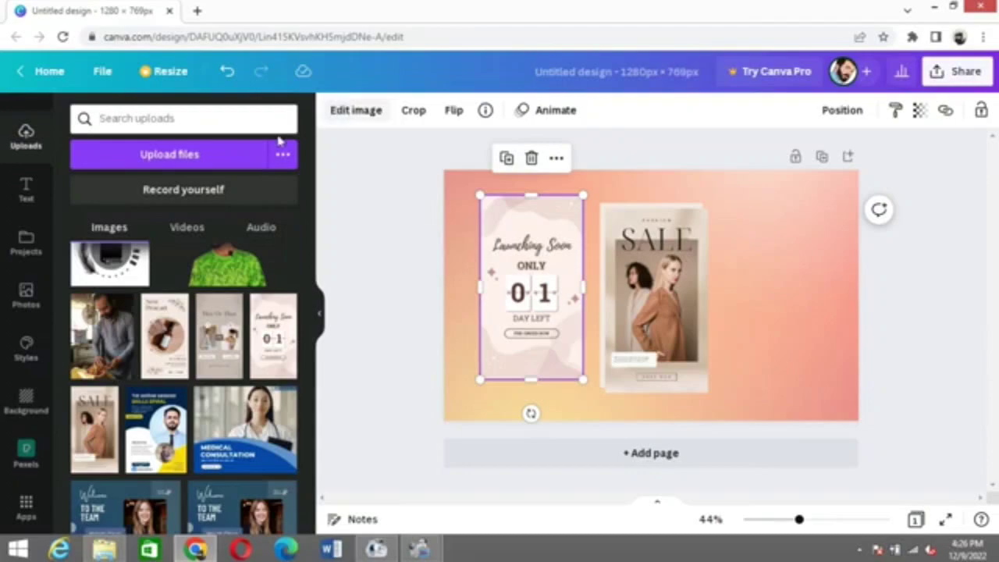
Compare the Glow and Drop shadow presets on the Launching Soon image and choose Glow.
left_click(345, 121)
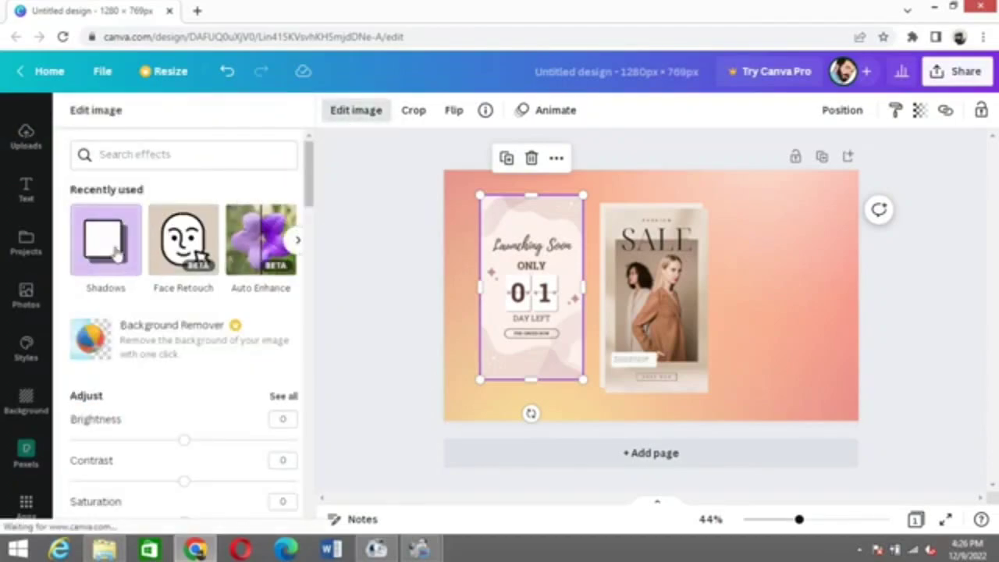
left_click(123, 251)
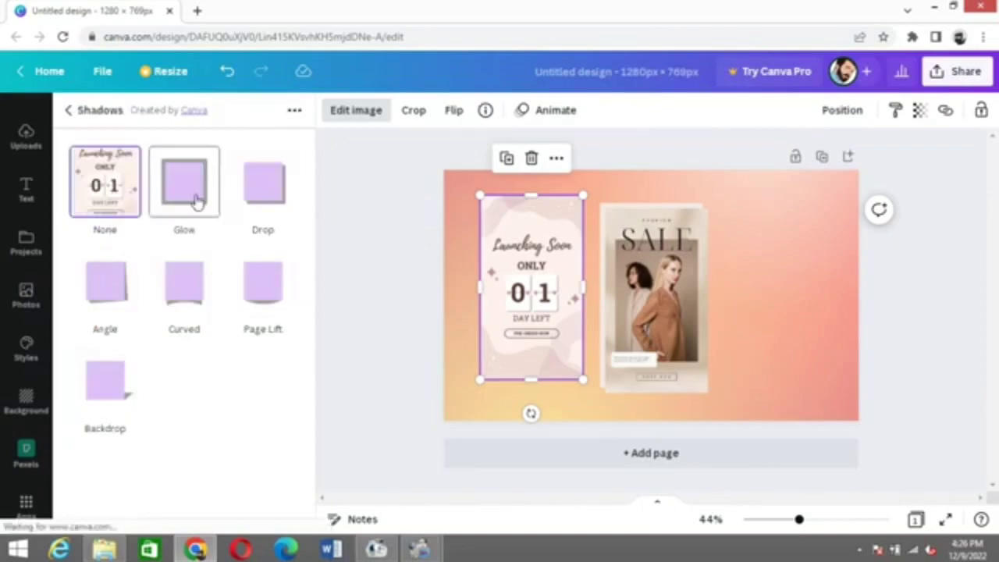
left_click(195, 201)
left_click(248, 275)
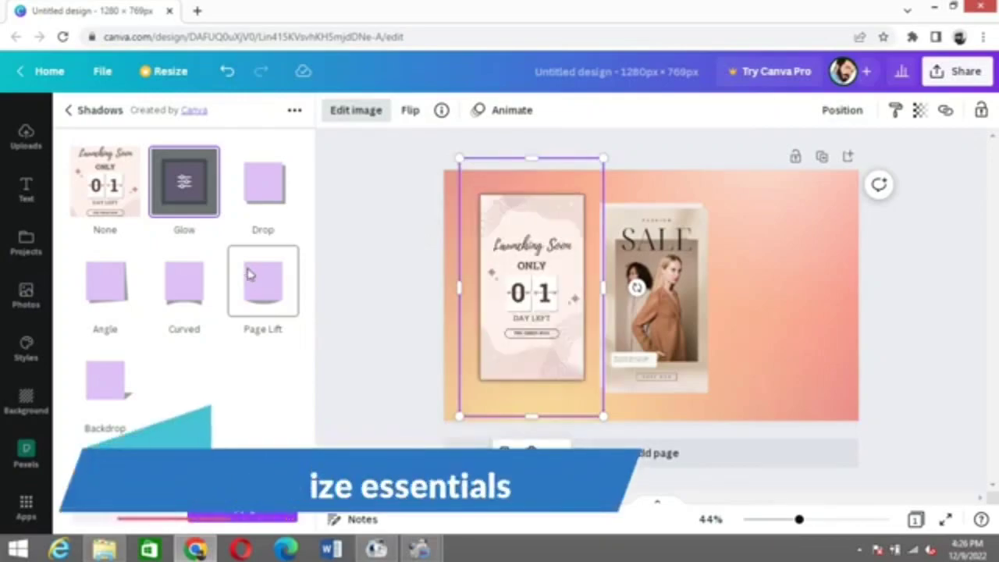
left_click(263, 186)
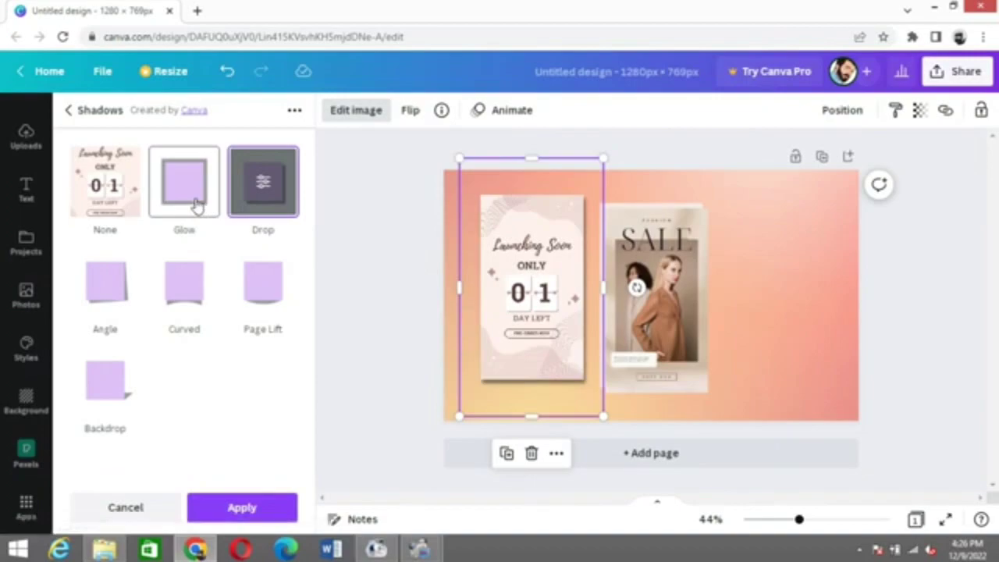
left_click(197, 205)
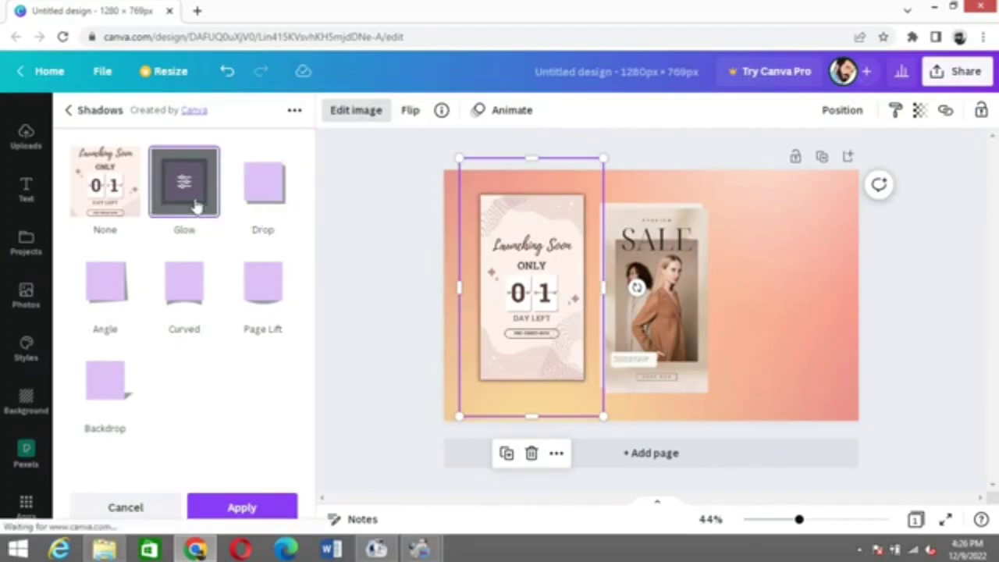
Set the Launching Soon image's glow to size 15, transparency 43 and blur 16, and apply it.
left_click(195, 203)
left_click_drag(96, 179, 136, 243)
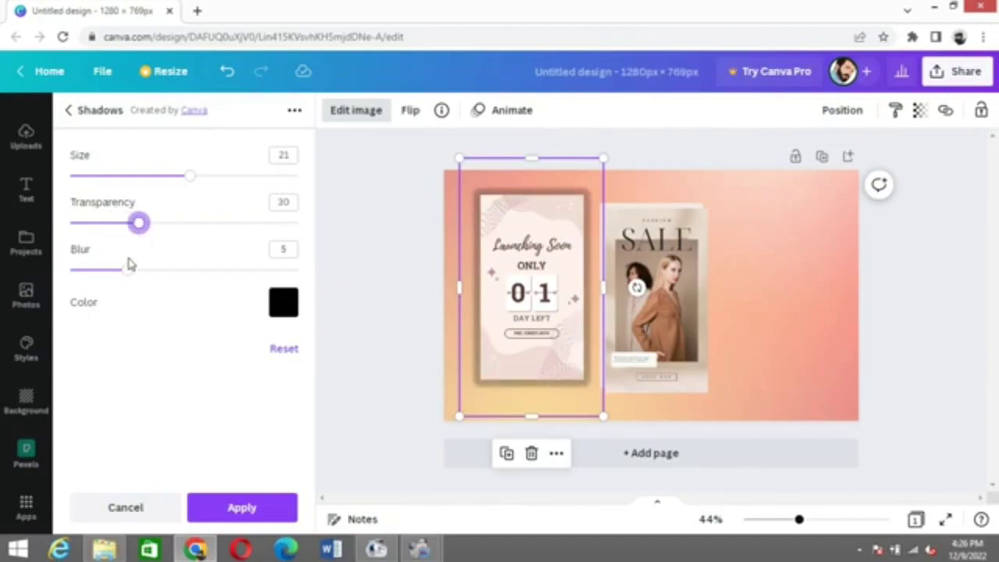
left_click_drag(129, 277, 257, 280)
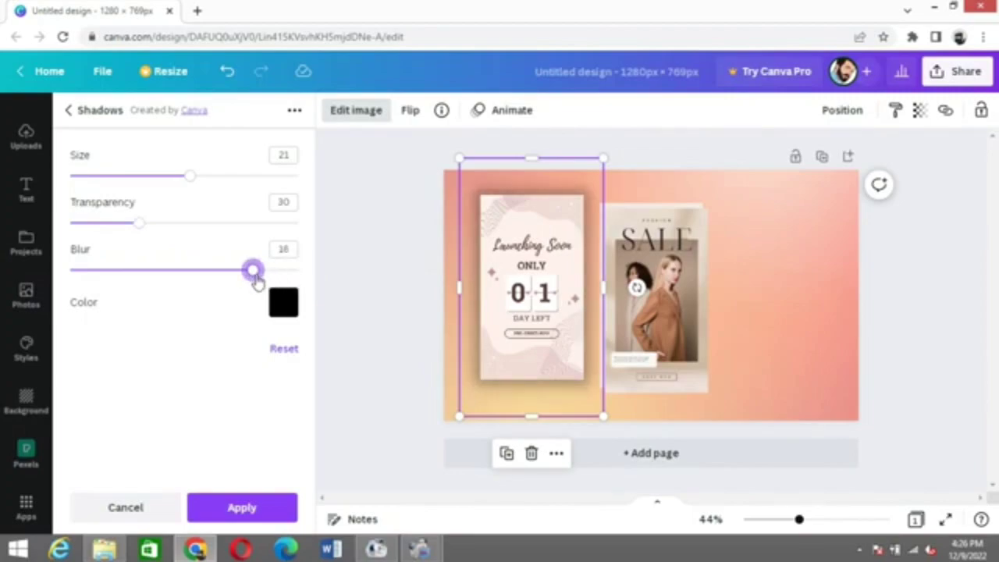
left_click_drag(192, 179, 157, 200)
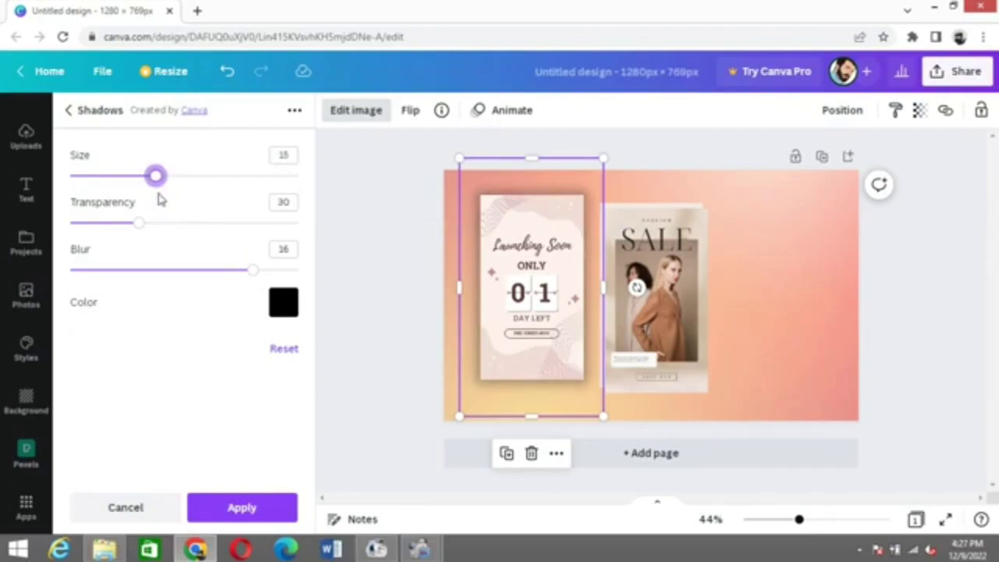
left_click_drag(142, 222, 170, 226)
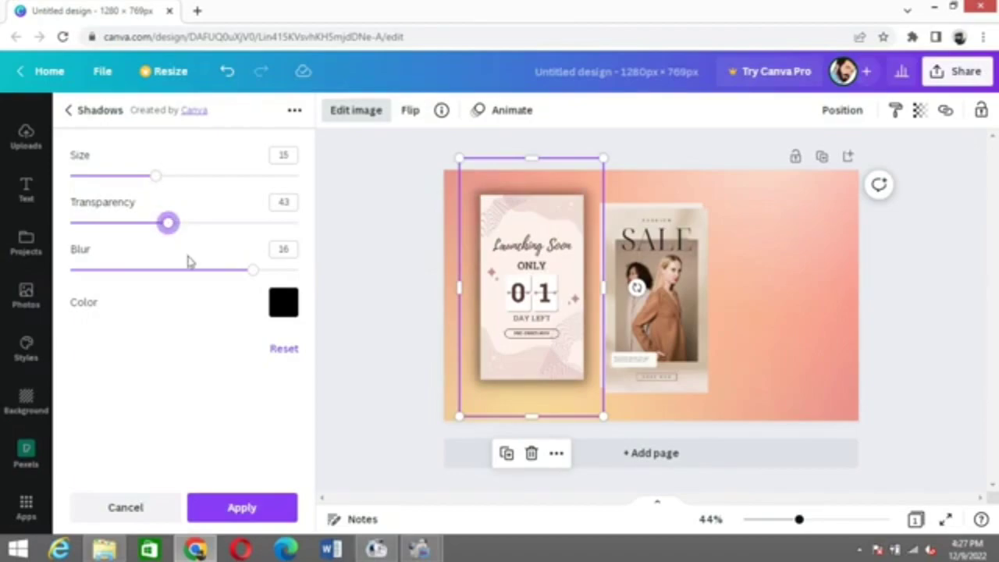
left_click(242, 507)
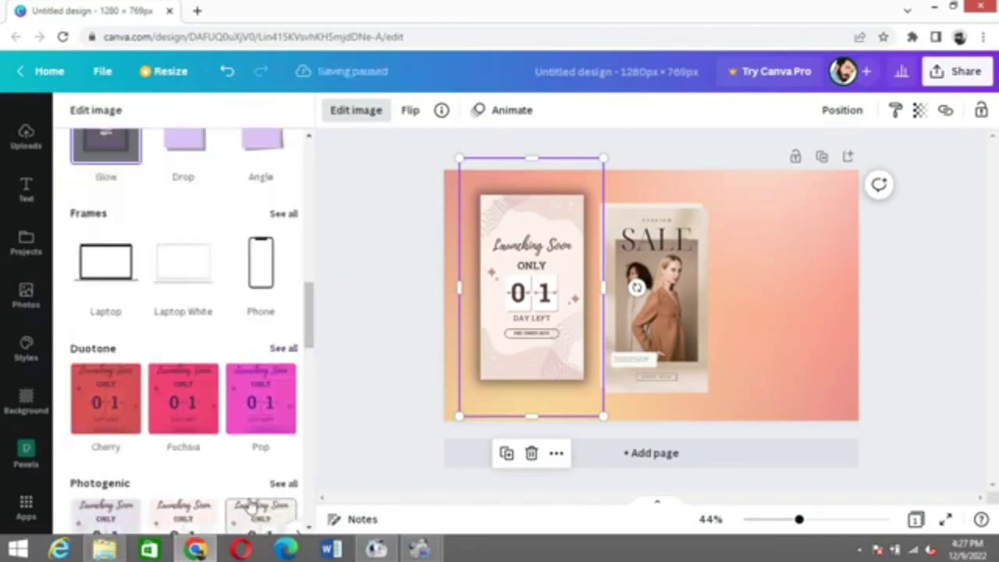
Give the Sale image a Glow shadow with size 16 and blur 20, enlarge it slightly and move it behind the Launching Soon image.
left_click(679, 337)
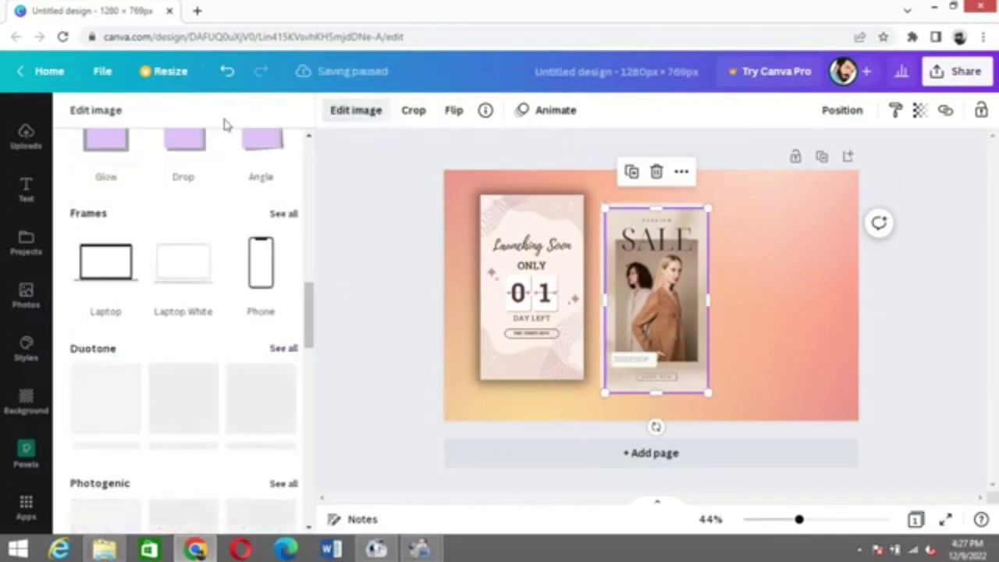
left_click(117, 155)
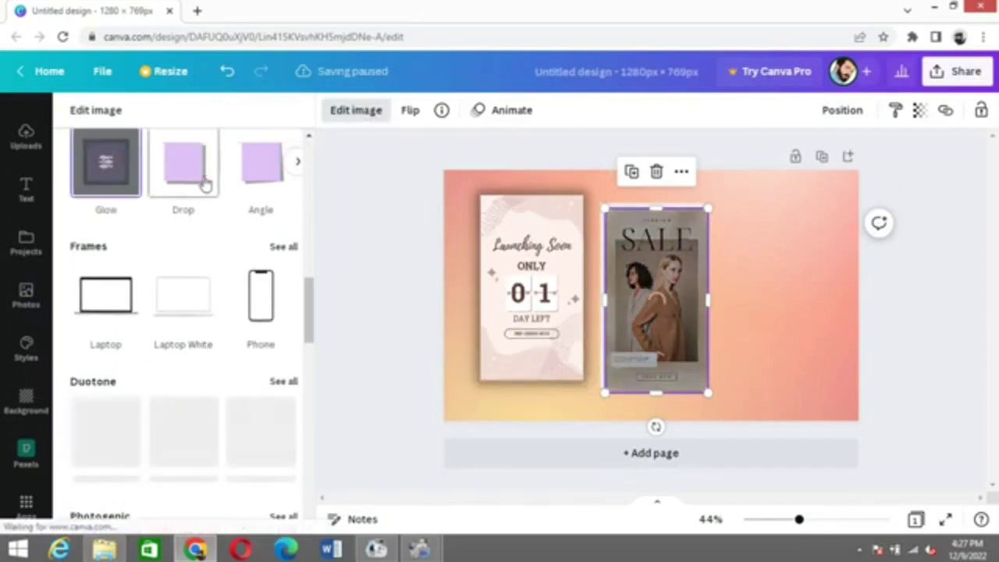
left_click(92, 168)
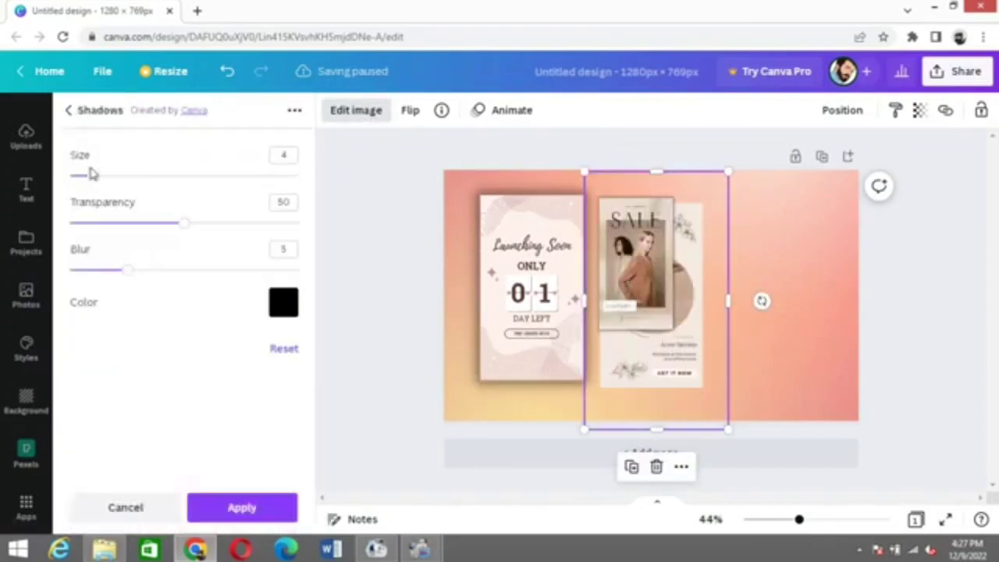
left_click_drag(94, 180, 161, 176)
left_click_drag(119, 273, 319, 297)
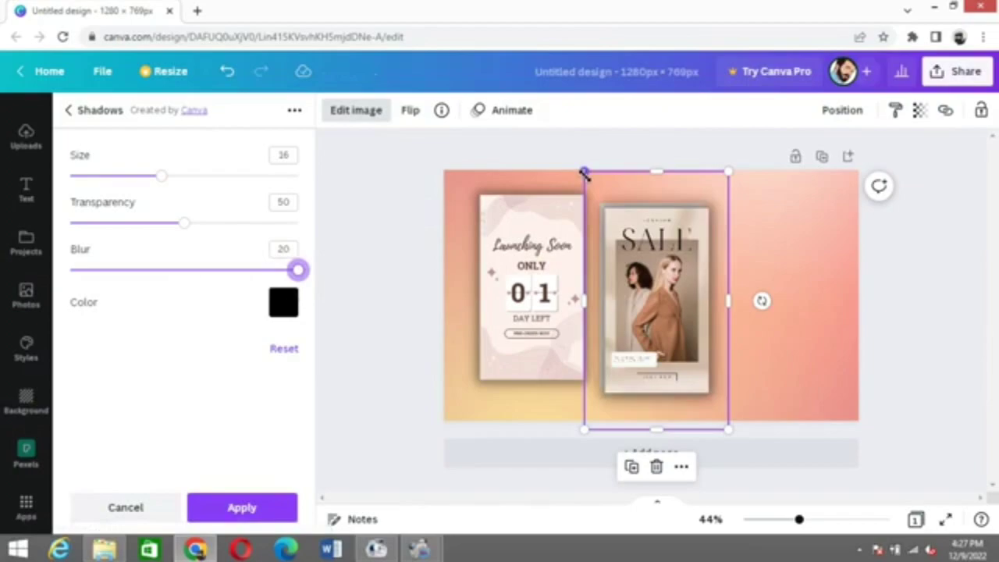
left_click_drag(579, 170, 565, 162)
left_click_drag(667, 259, 561, 269)
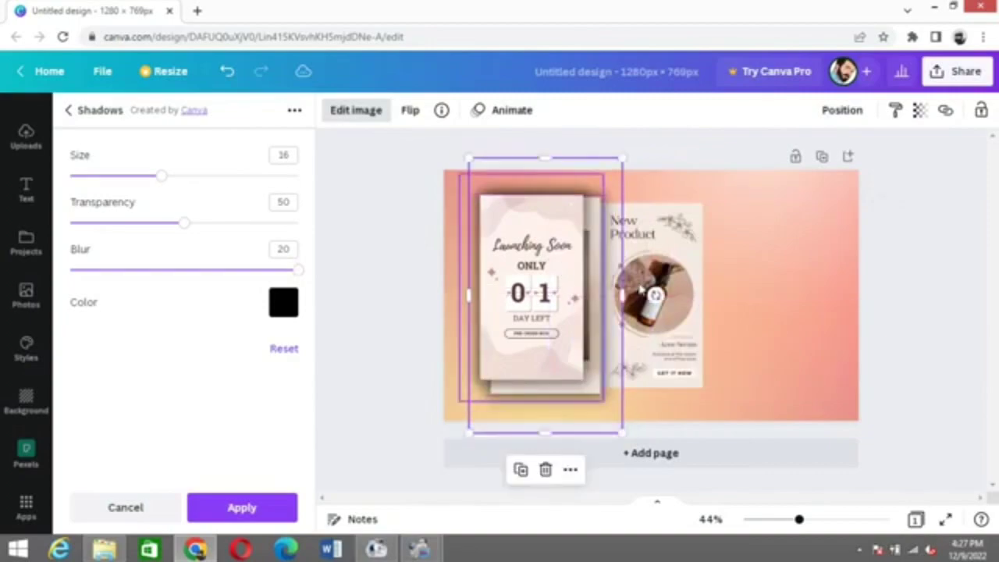
Give the New Product image a Glow shadow with size 15, blur 19 and slightly increased transparency.
left_click(692, 332)
left_click(130, 174)
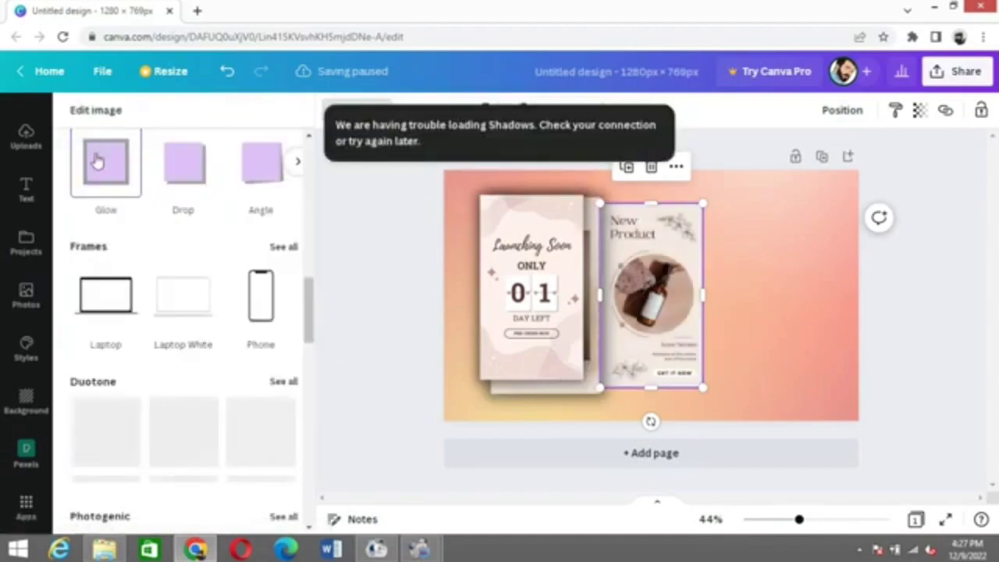
left_click(99, 163)
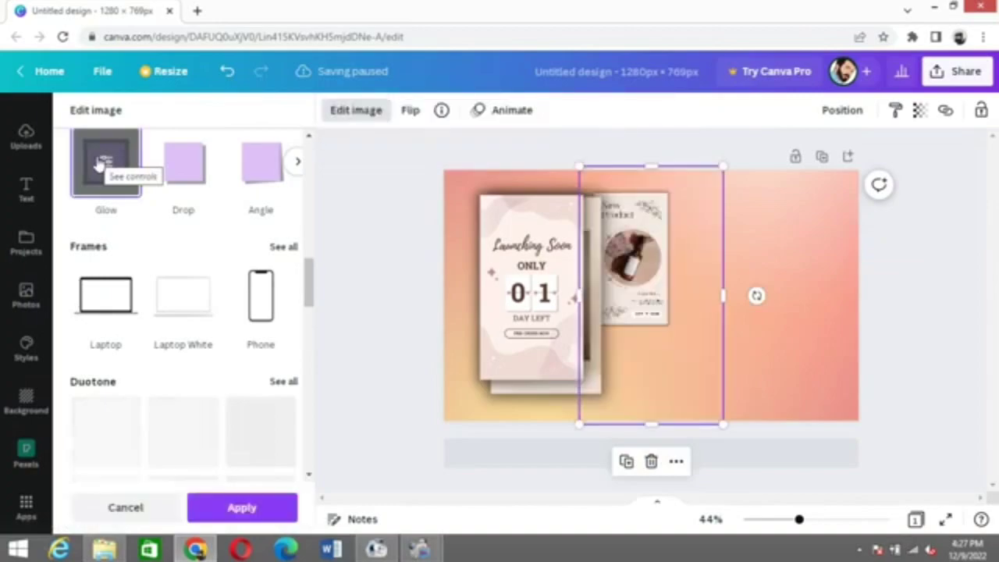
left_click(105, 165)
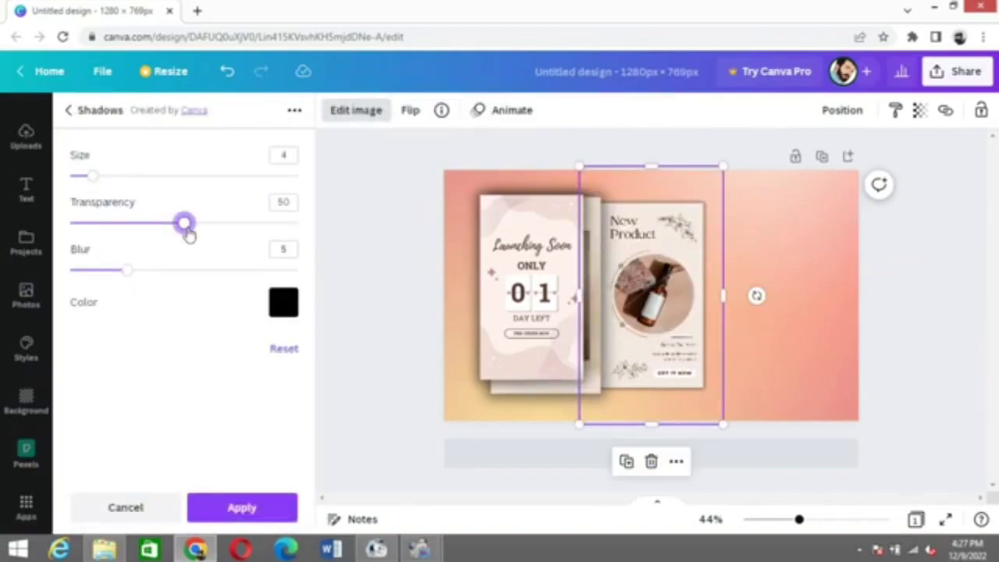
left_click_drag(128, 270, 287, 270)
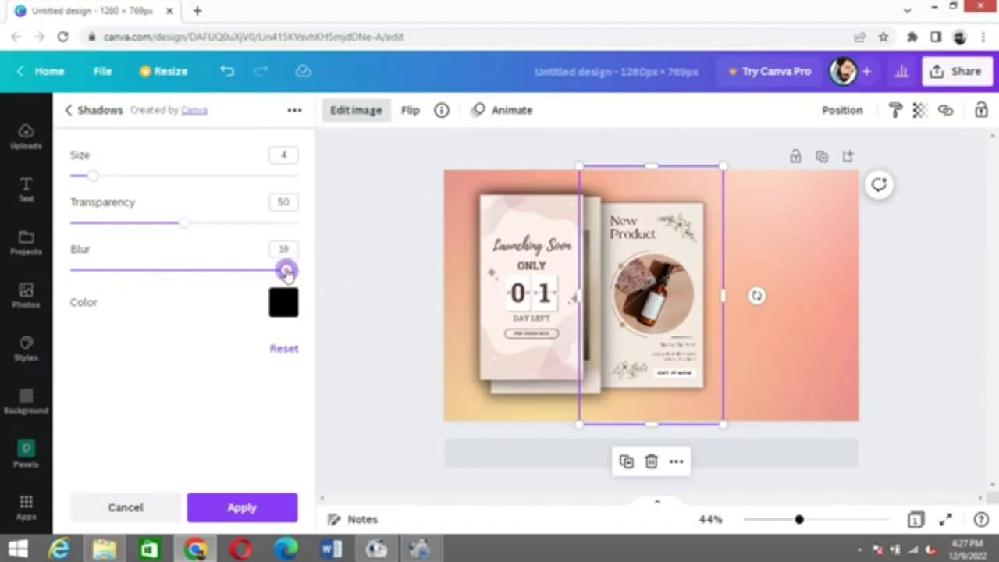
left_click_drag(92, 176, 156, 179)
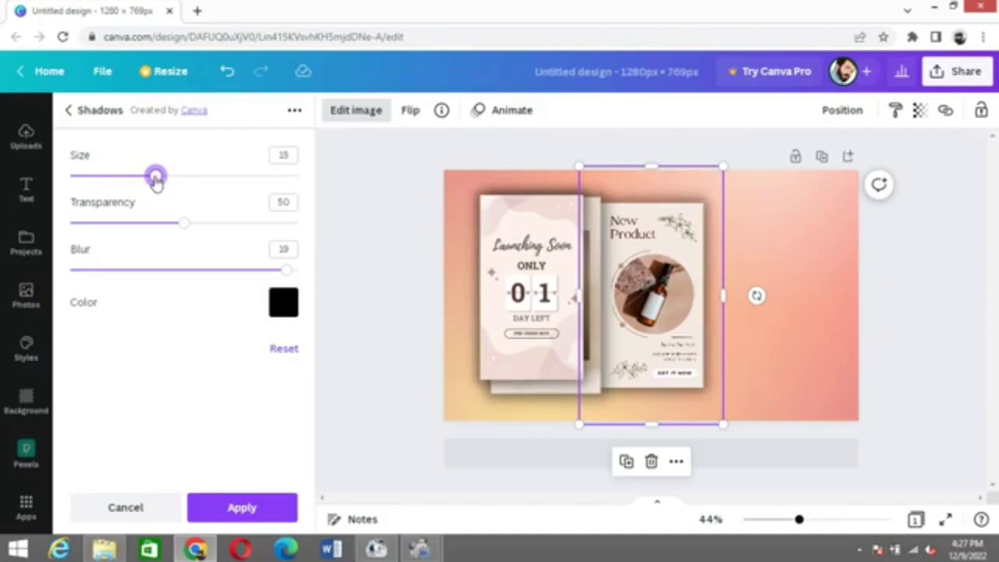
left_click_drag(183, 226, 203, 226)
left_click(374, 315)
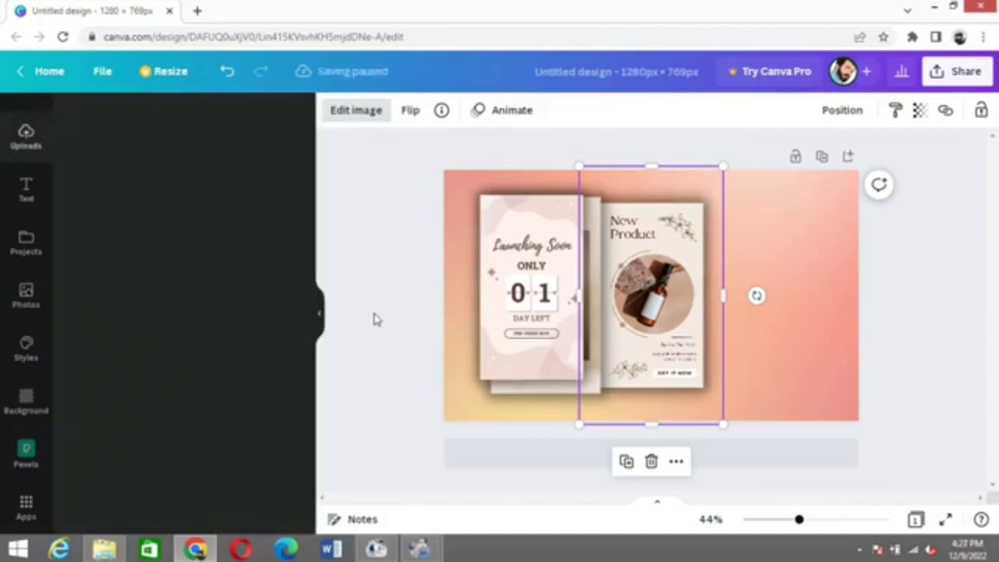
Arrange the post images side by side with Sale left, Launching Soon centre and New Product right, and enlarge the Sale image slightly.
left_click(28, 191)
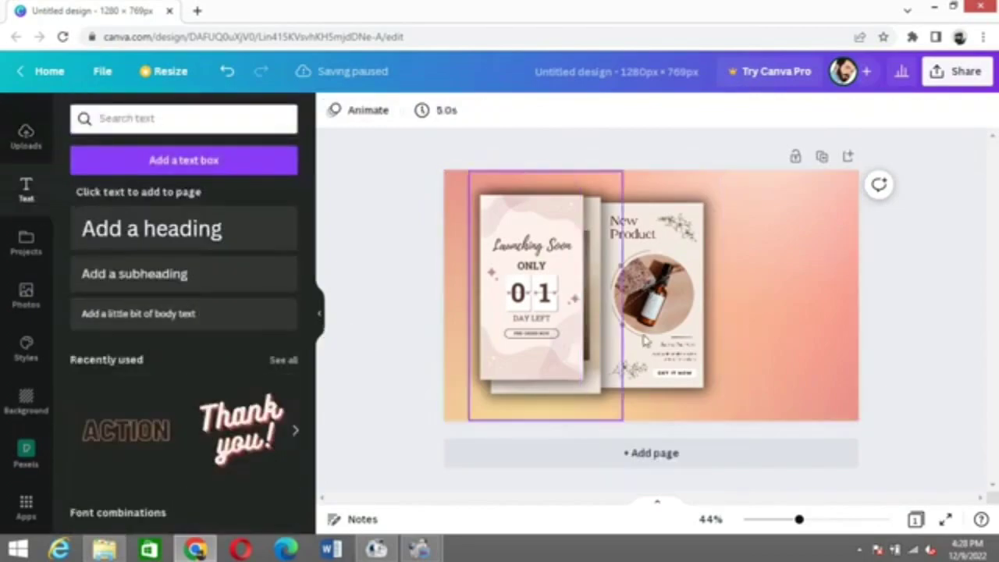
left_click_drag(674, 348, 784, 353)
left_click_drag(507, 292, 472, 287)
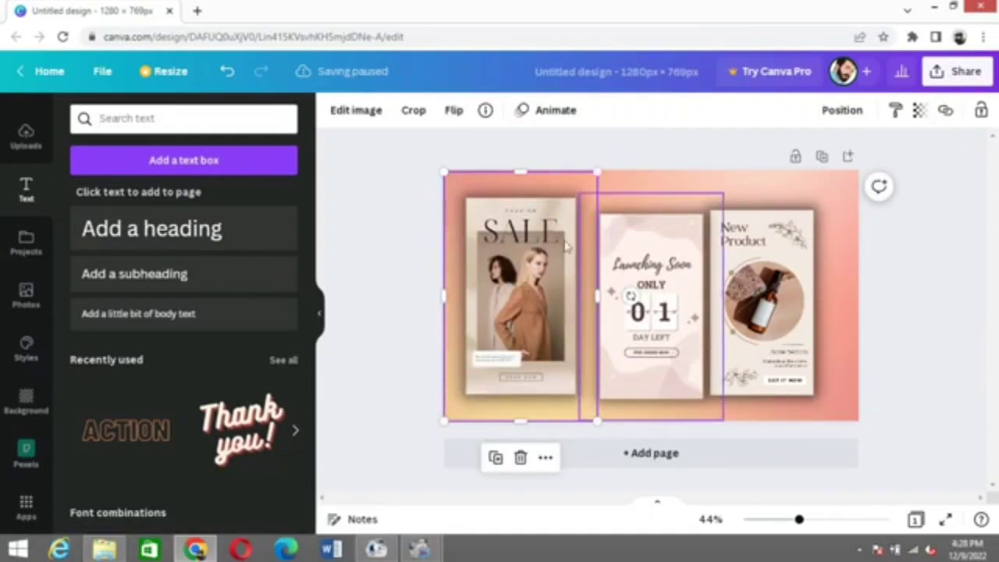
left_click_drag(634, 150, 621, 165)
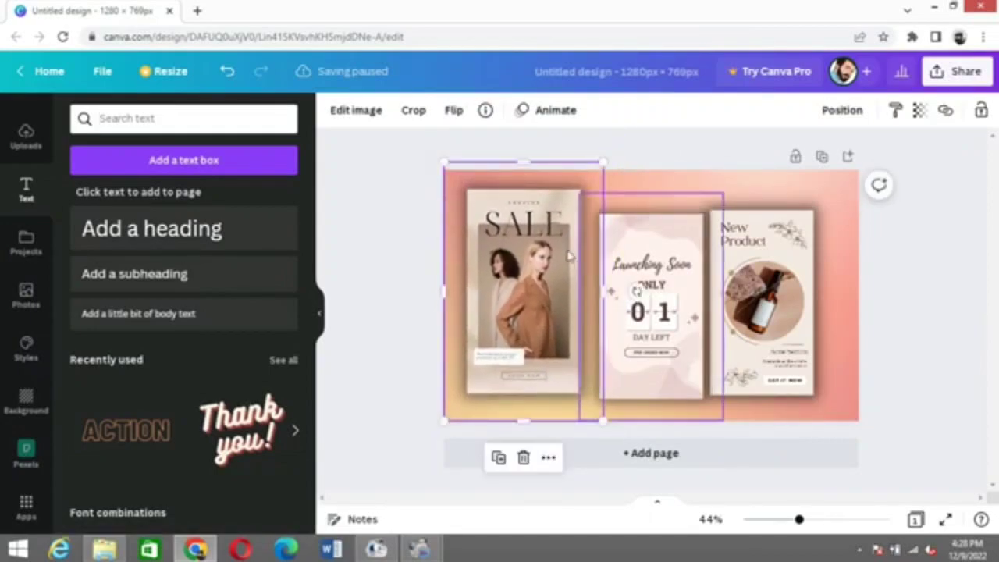
mouse_move(569, 258)
left_mouse_down()
mouse_move(566, 266)
mouse_move(562, 249)
left_mouse_up()
Move the Launching Soon image to overlap the Sale image's right edge, enlarge it slightly, and select the New Product image.
left_click(647, 297)
left_click_drag(647, 297, 621, 306)
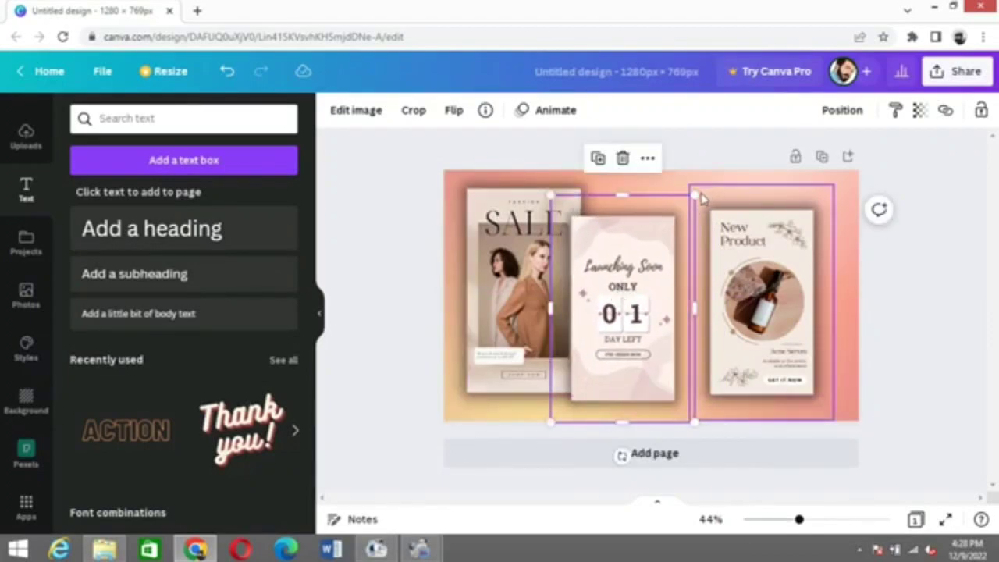
left_click_drag(695, 195, 709, 188)
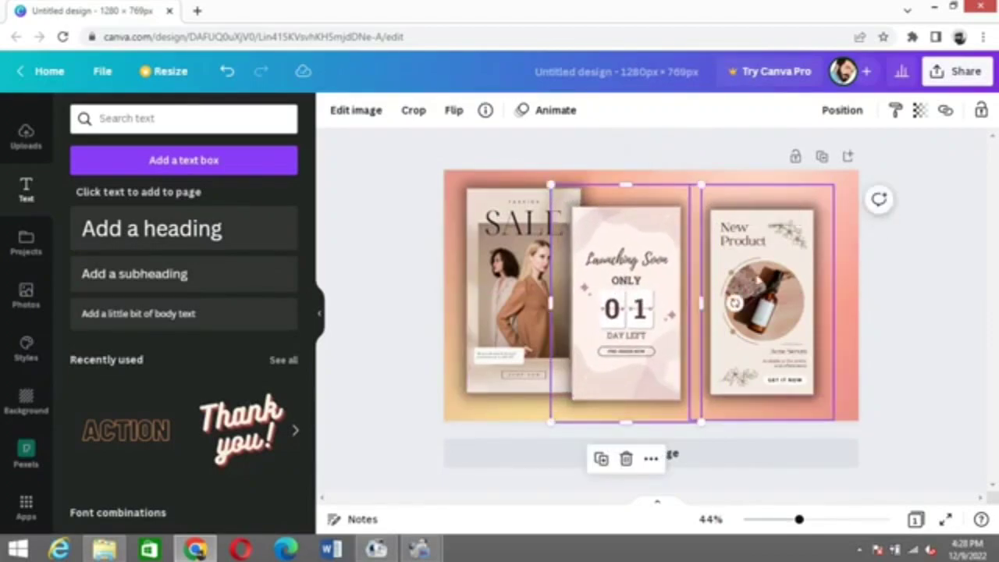
left_click(877, 326)
left_click(784, 315)
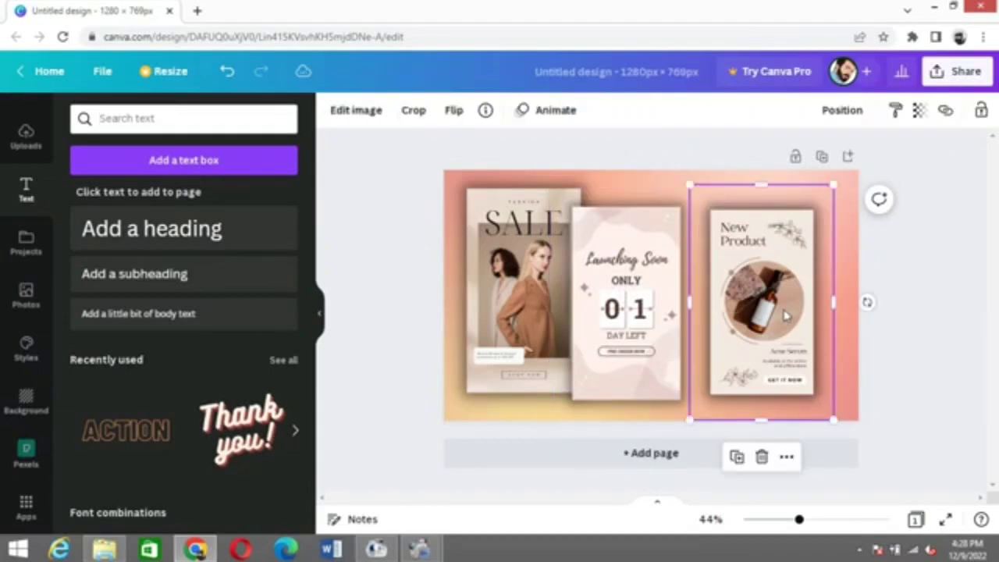
Move the New Product image so it overlaps the Launching Soon image's right edge.
left_click_drag(769, 286, 731, 298)
left_click_drag(730, 293, 731, 293)
left_click(895, 351)
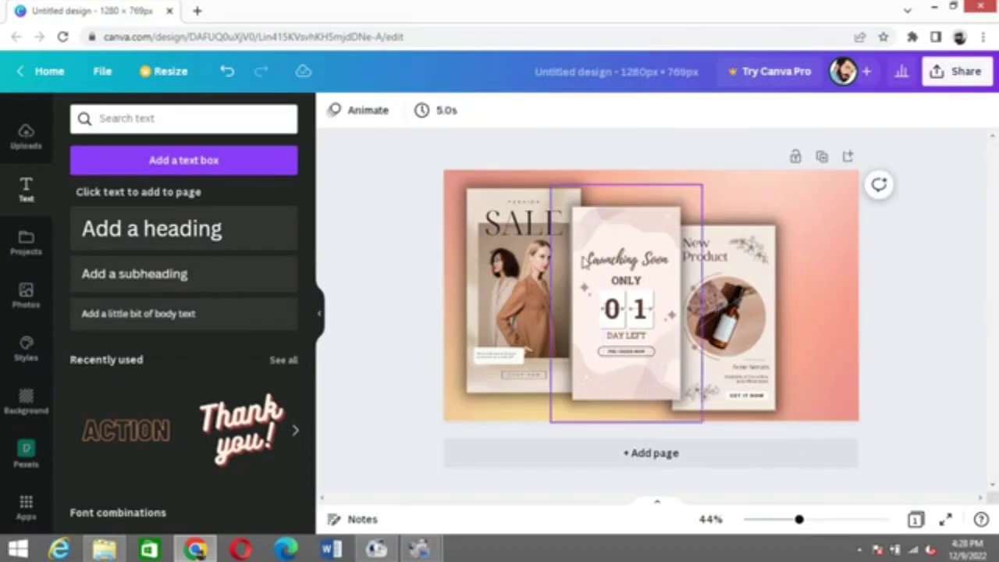
Enlarge the Launching Soon image and the New Product image slightly.
left_click(581, 260)
mouse_move(711, 179)
left_mouse_down()
mouse_move(718, 164)
mouse_move(716, 179)
left_mouse_up()
left_click(784, 234)
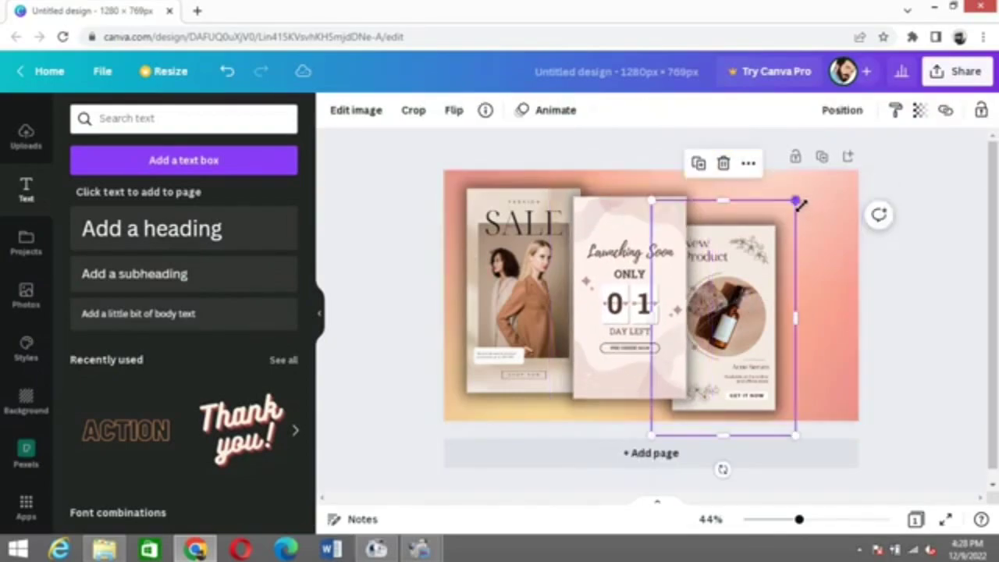
left_click_drag(801, 200, 809, 191)
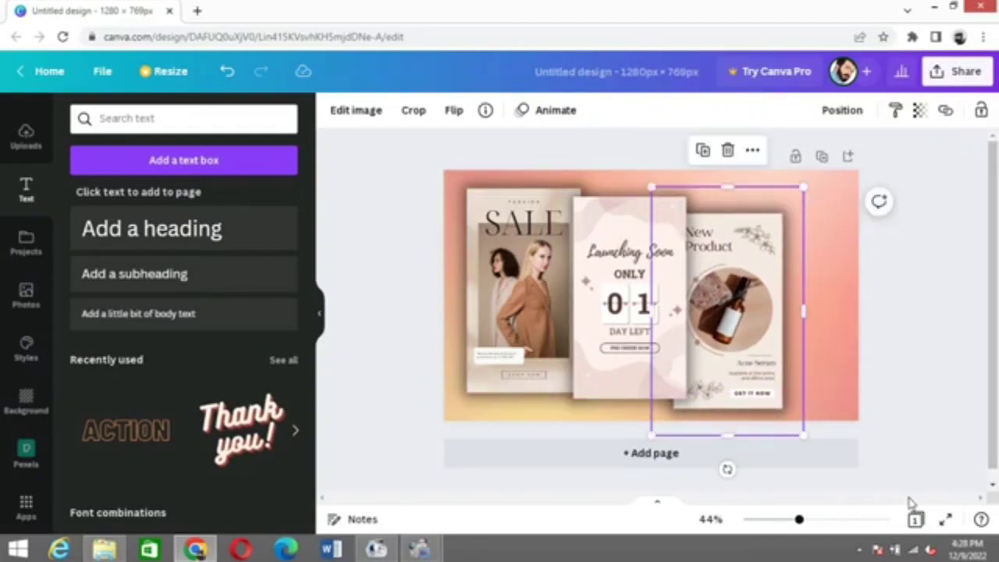
left_click(899, 409)
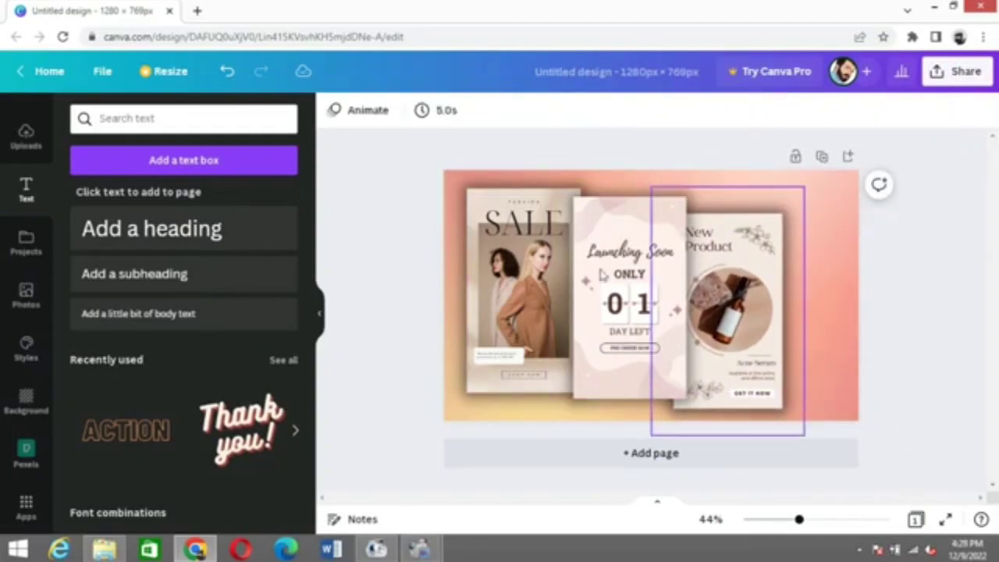
Group the Sale, Launching Soon and New Product images and centre the group horizontally on the page.
left_click(492, 273)
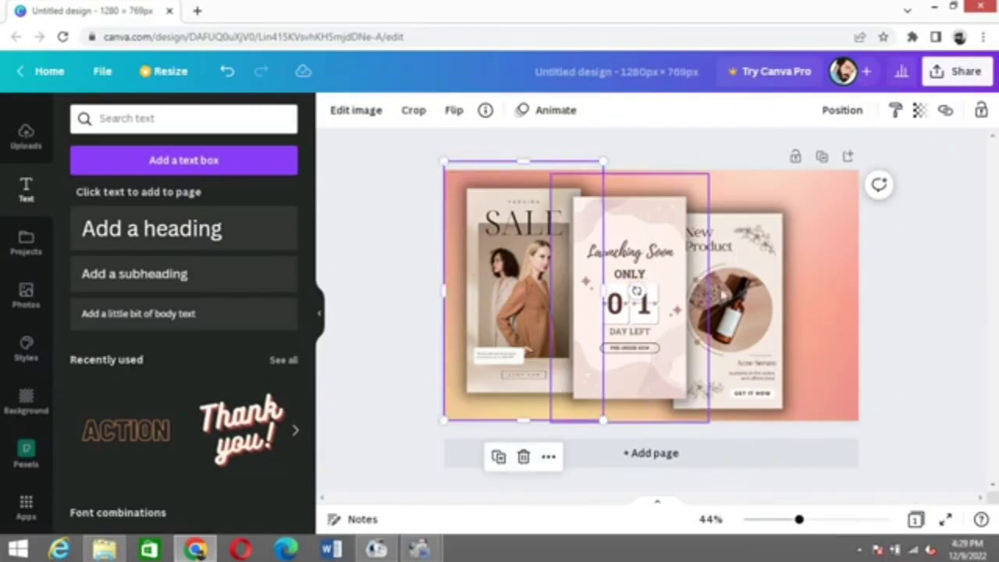
left_click(745, 305, "shift")
left_click(632, 362, "shift")
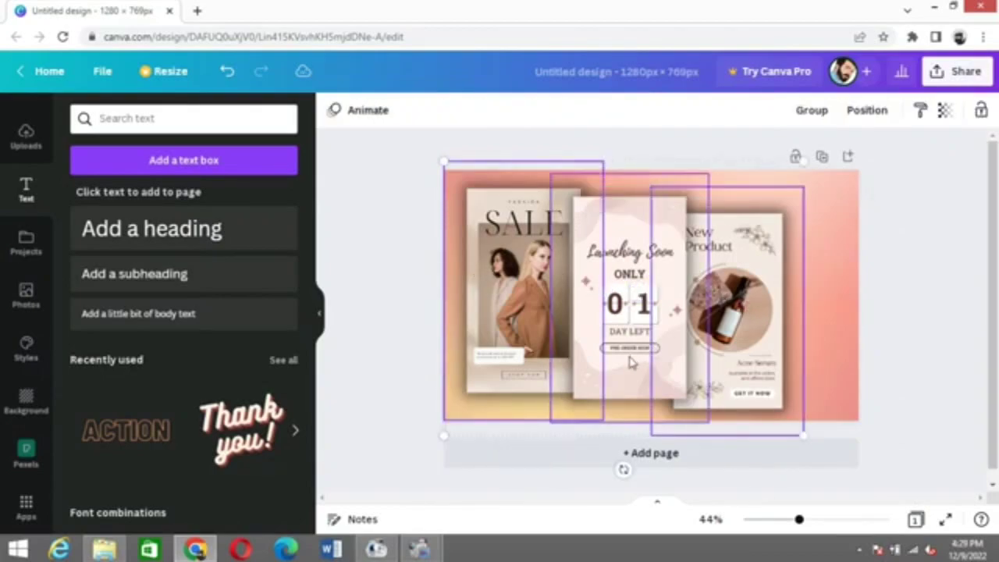
key("ctrl+g")
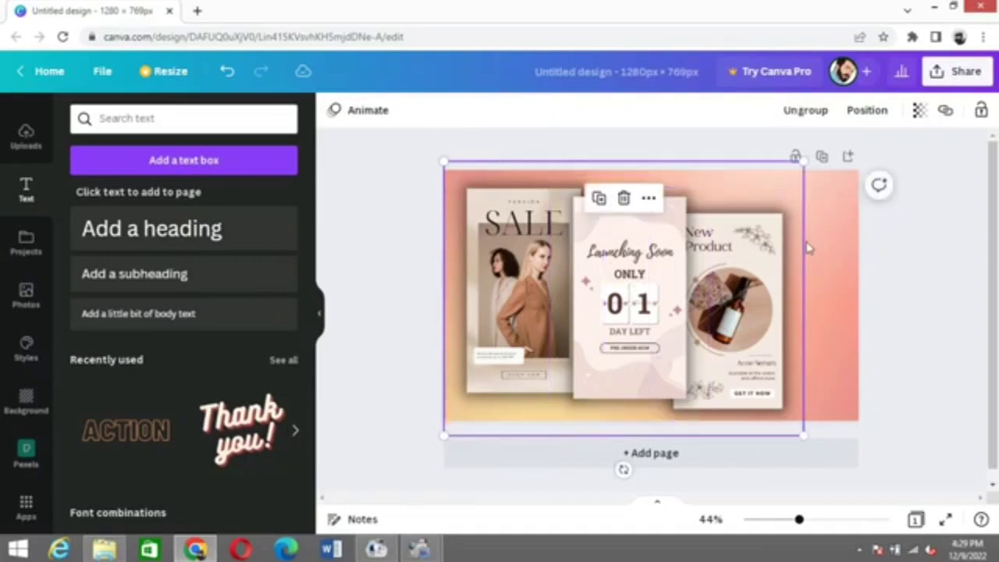
left_click_drag(748, 297, 779, 296)
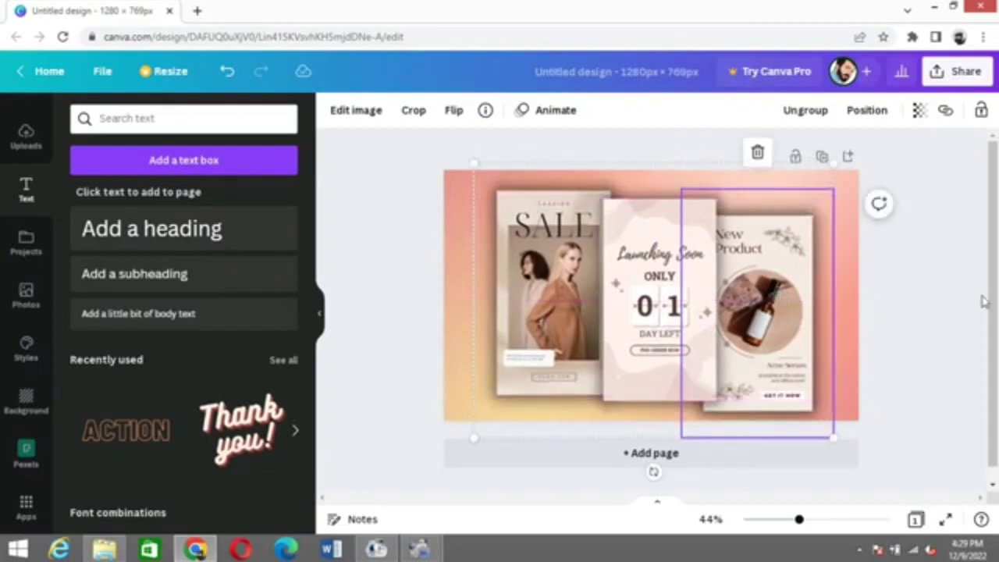
left_click(950, 302)
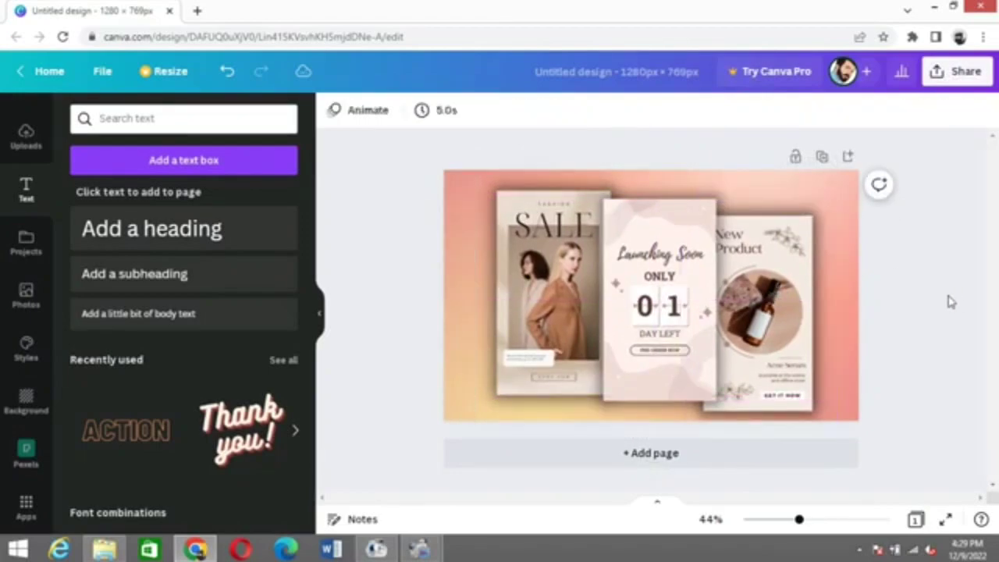
Duplicate the page and open the full Frames collection in the elements library.
left_click(822, 156)
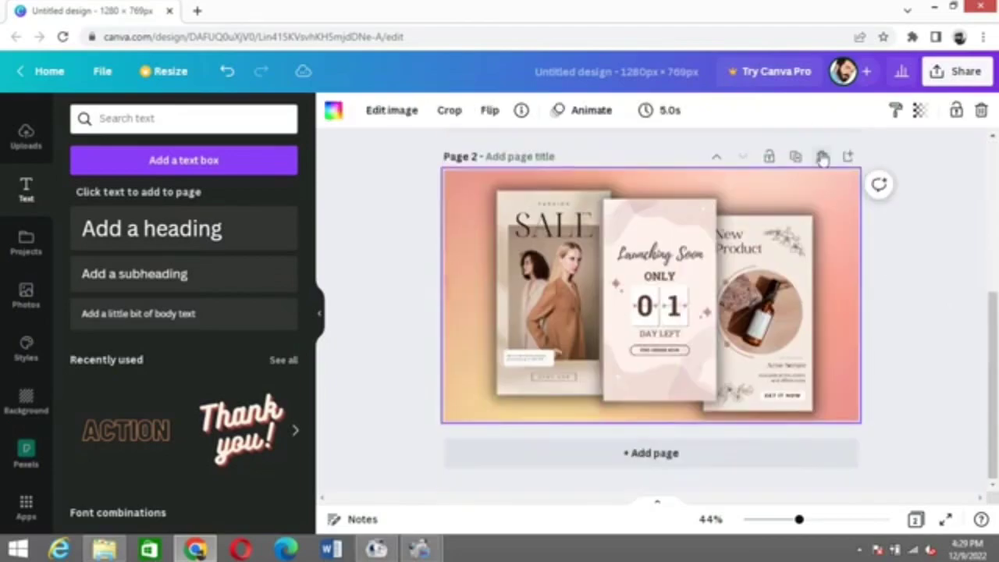
left_click(556, 300)
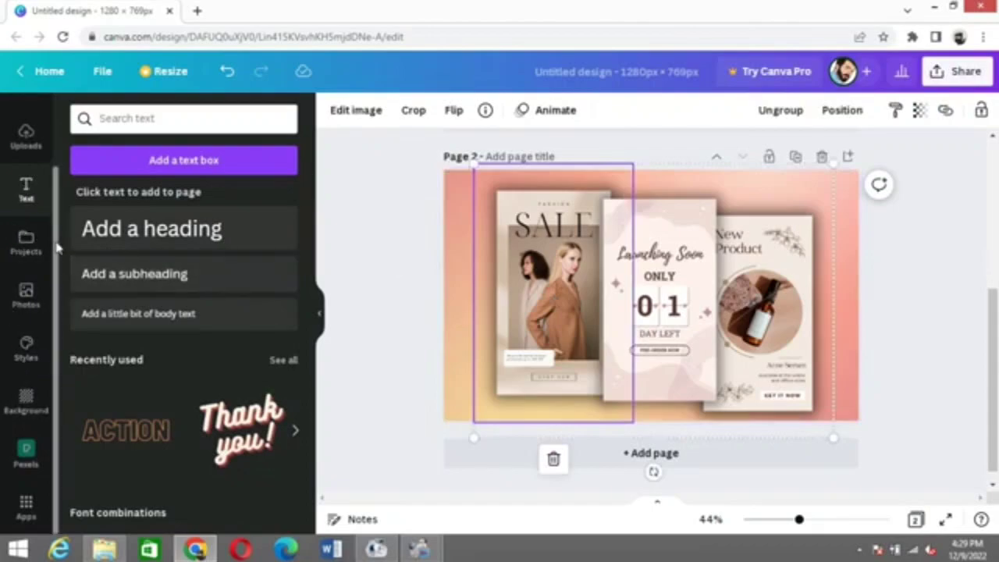
scroll(57, 244, "up", 2)
left_click(28, 171)
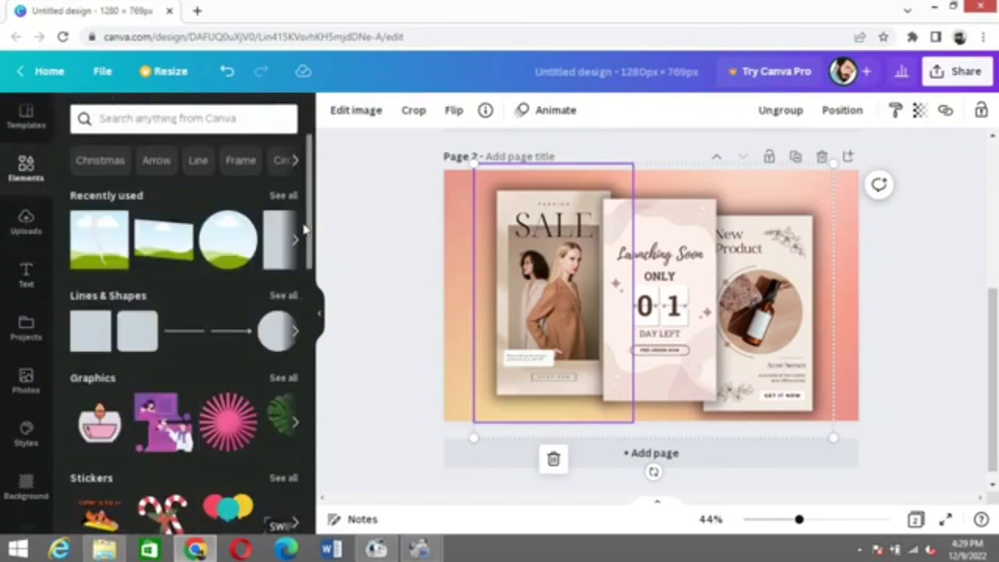
left_click_drag(310, 242, 312, 515)
left_click(281, 302)
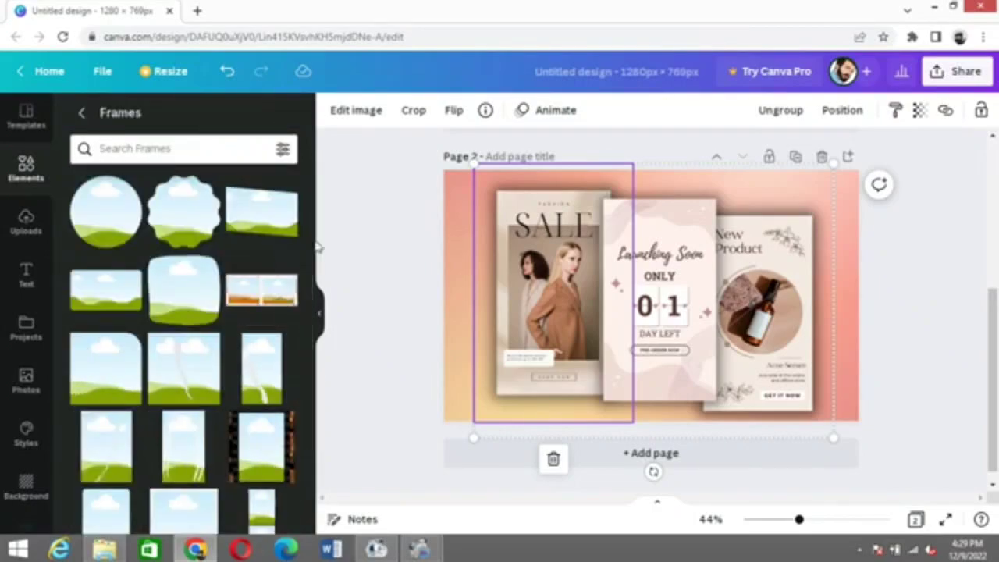
Add three smartphone frames to the second page and move one to the page's left edge.
left_click_drag(314, 244, 318, 423)
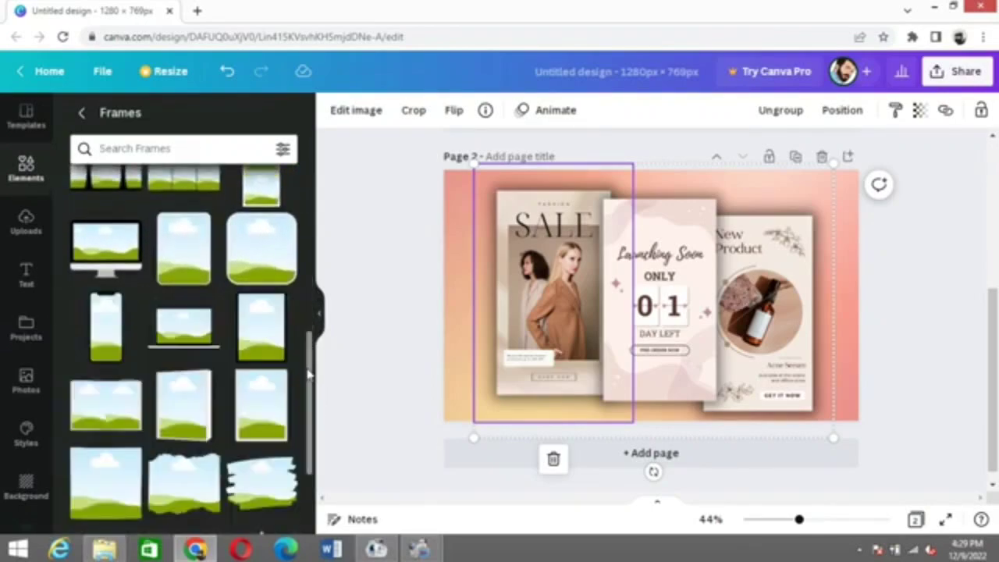
left_click(107, 322)
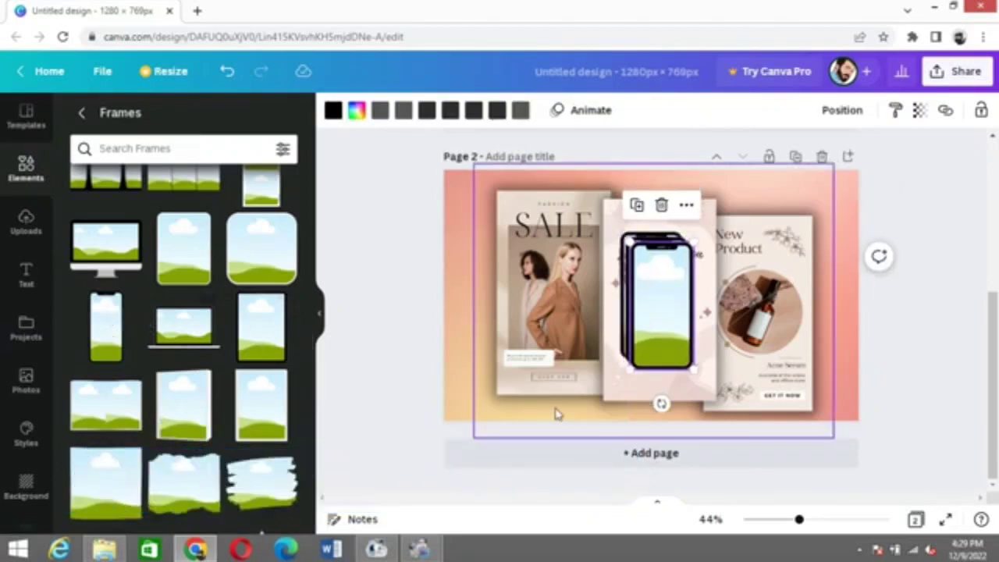
left_click_drag(624, 355, 460, 384)
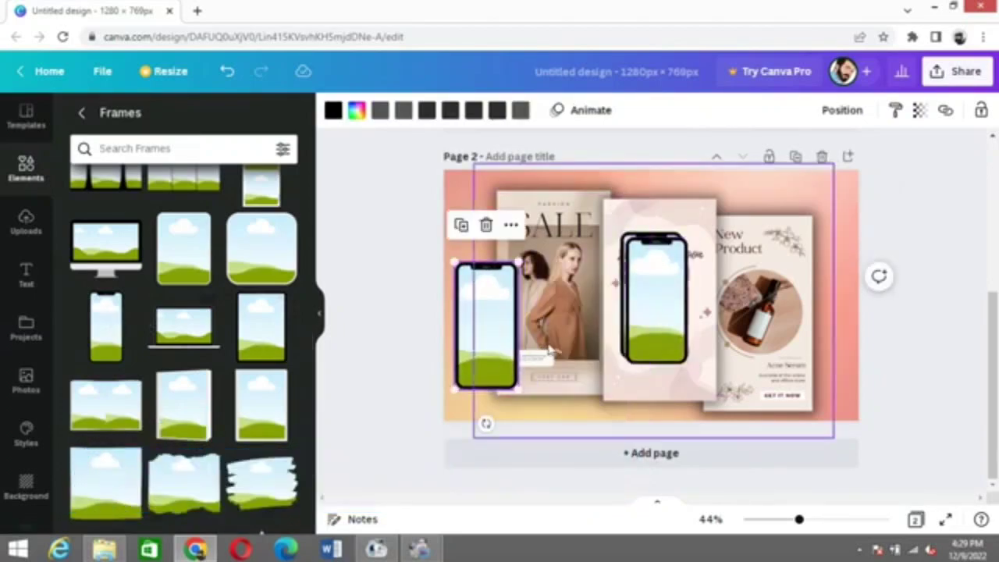
Try to fill the smartphone frames with the grouped post images.
left_click_drag(551, 353, 476, 353)
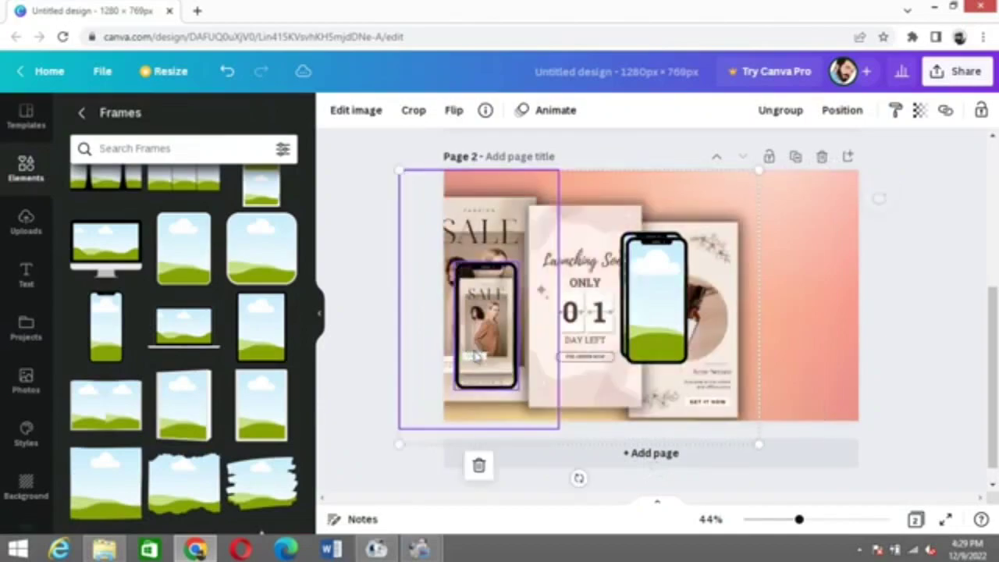
left_click(584, 341)
left_click_drag(614, 352, 672, 336)
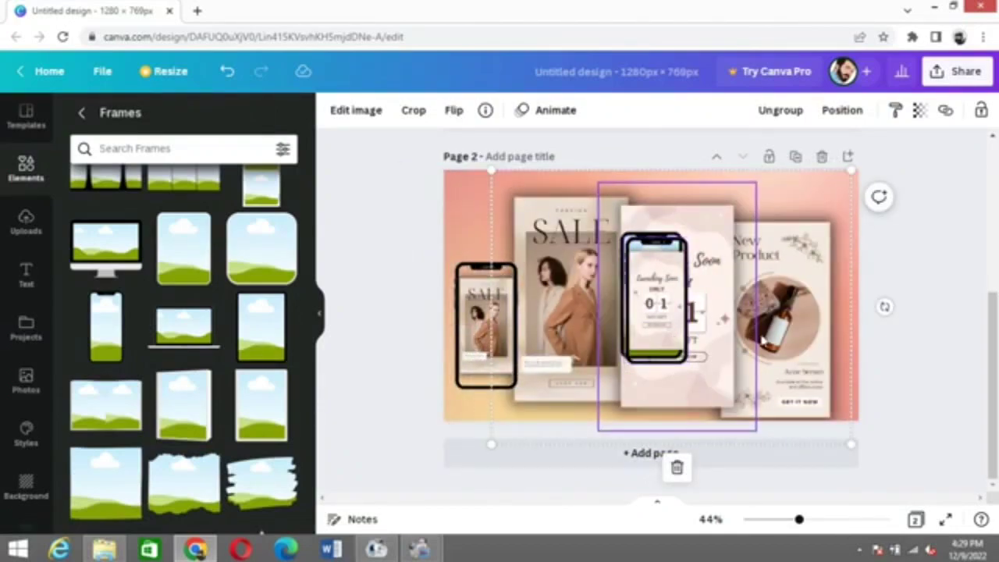
left_click(797, 332)
left_click_drag(797, 333, 772, 333)
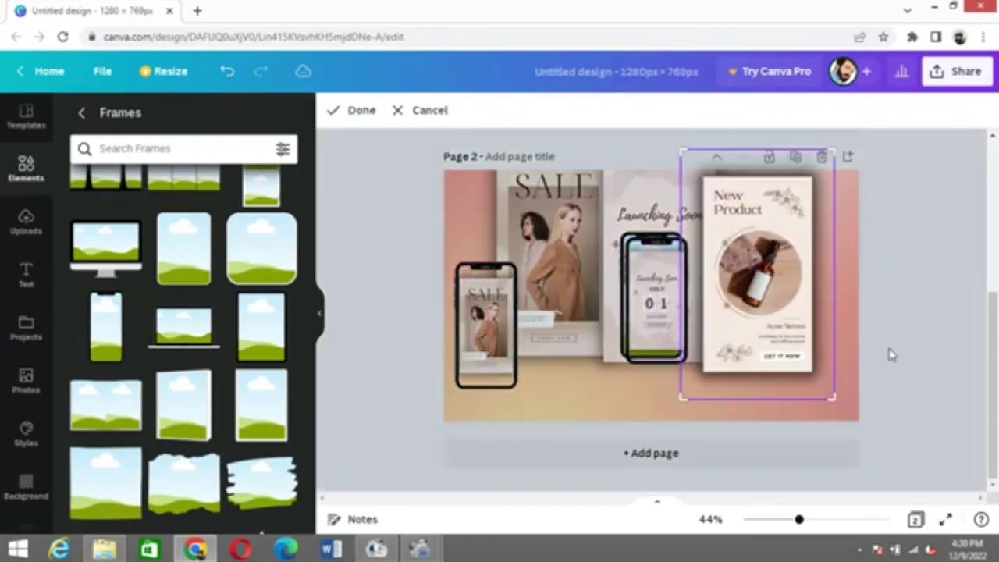
left_click(901, 357)
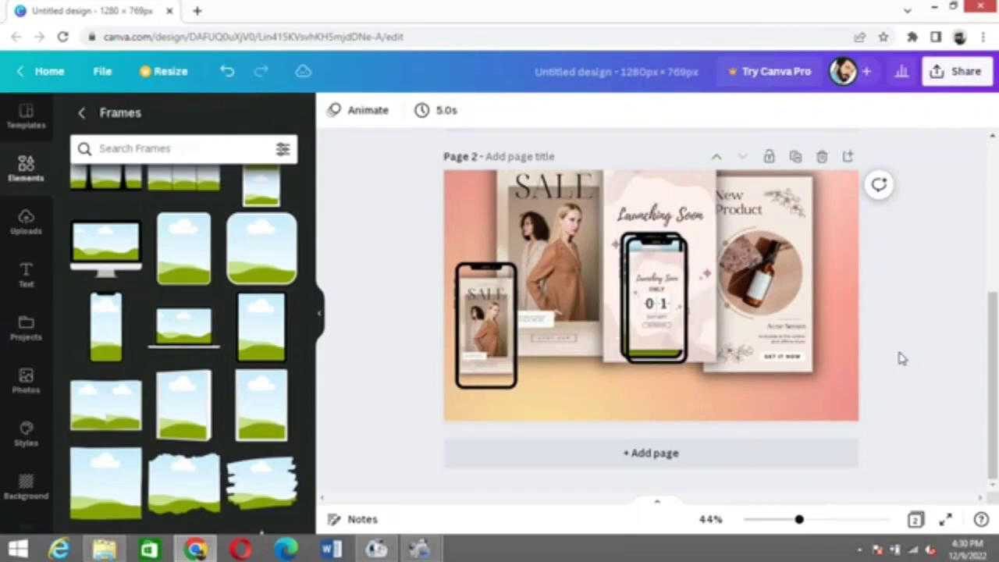
Undo the frame fills and the moves of the image group.
key("ctrl+z")
key("ctrl+z")
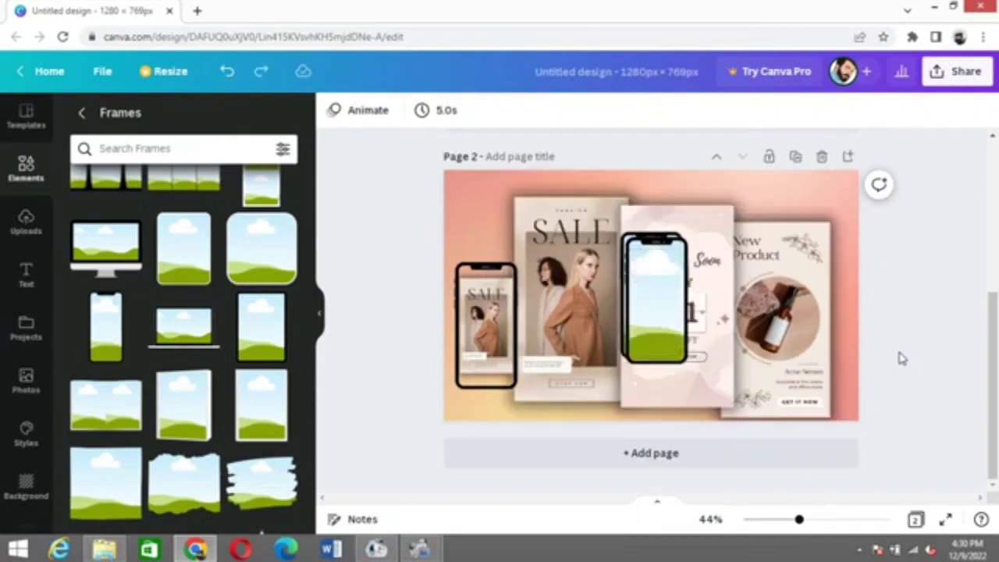
key("ctrl+z")
key("ctrl+z")
key("ctrl+z")
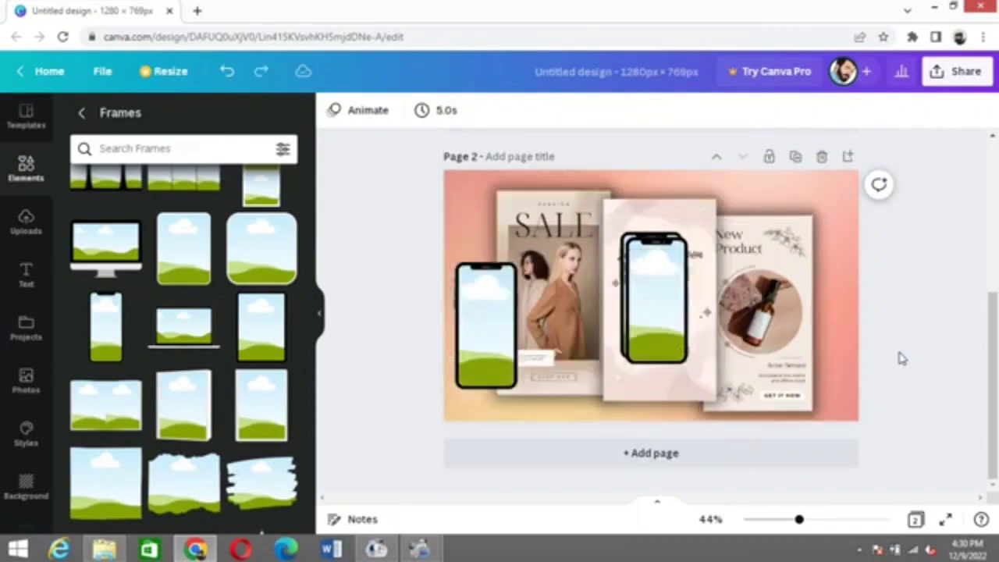
Shift the post image group slightly right and down on the second page and ungroup it.
left_click(788, 341)
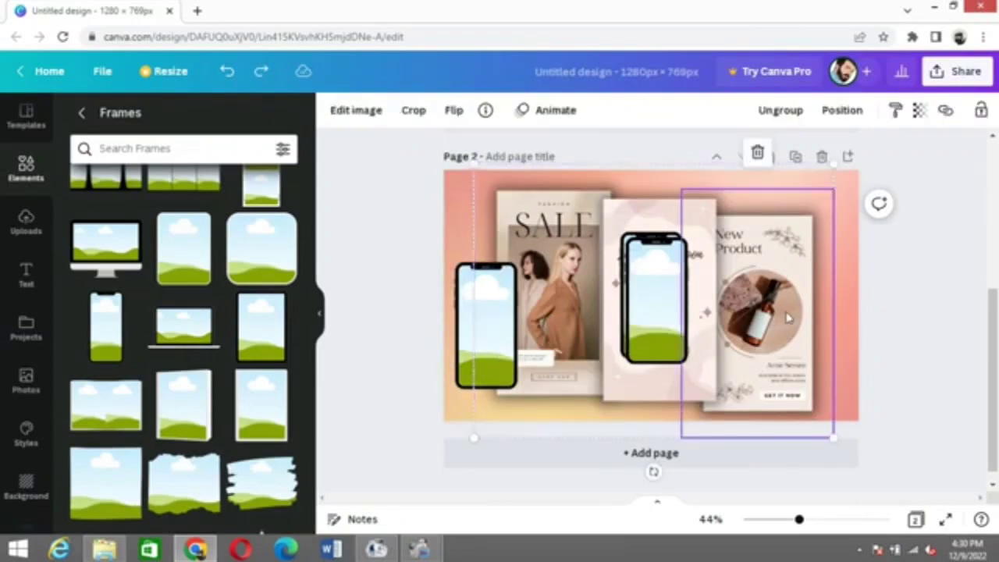
left_click_drag(787, 316, 815, 327)
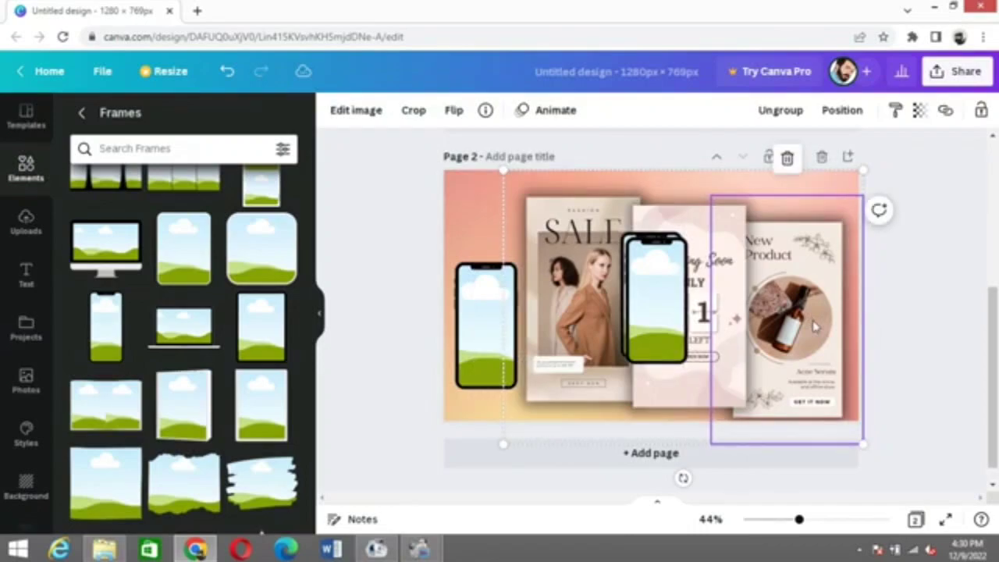
right_click(815, 326)
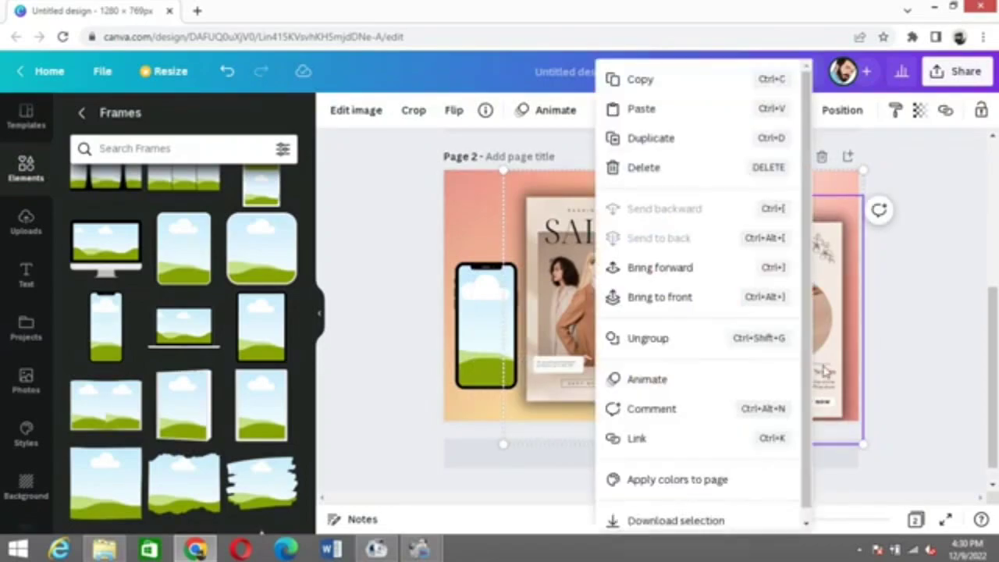
left_click(648, 339)
left_click(880, 320)
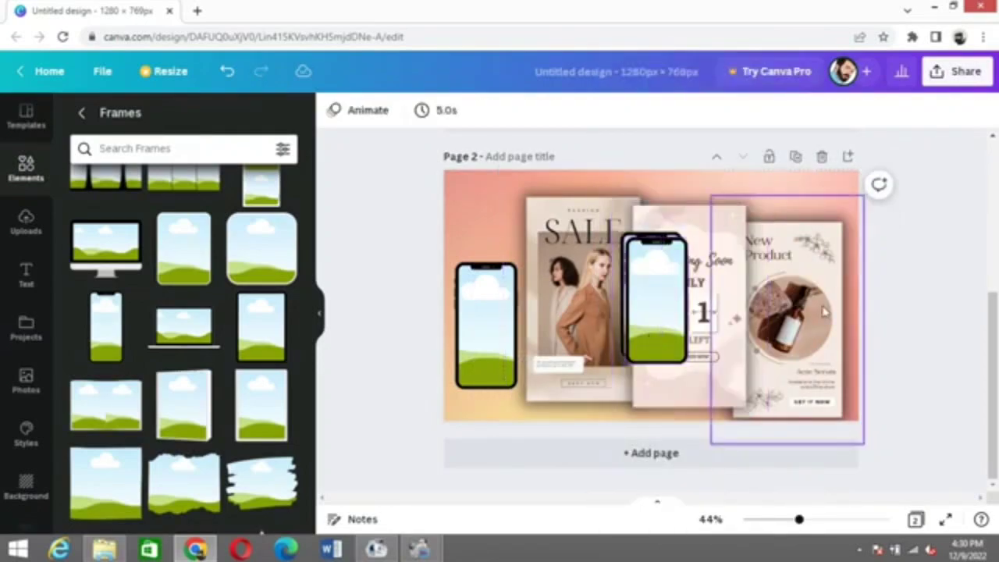
Try filling a smartphone frame with the uncropped New Product image at the page's right side, and undo the attempt.
left_click_drag(824, 312, 824, 270)
left_click(843, 375)
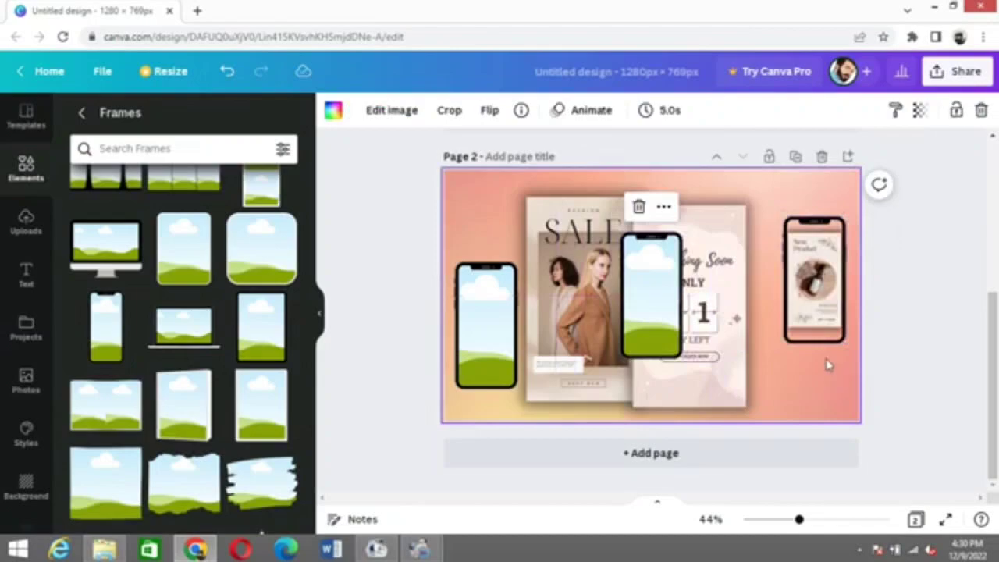
left_click(825, 333)
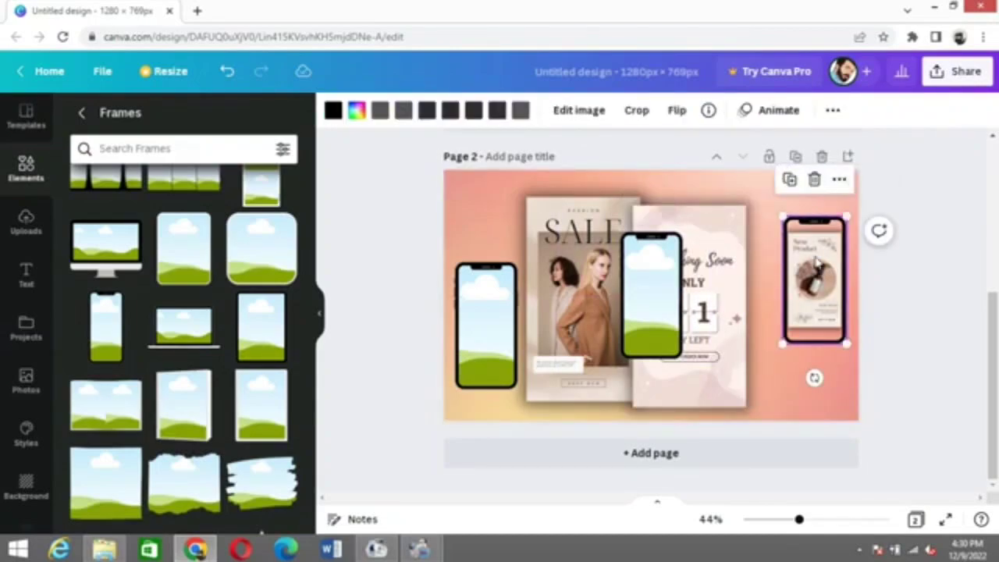
key("ctrl+z")
key("ctrl+z")
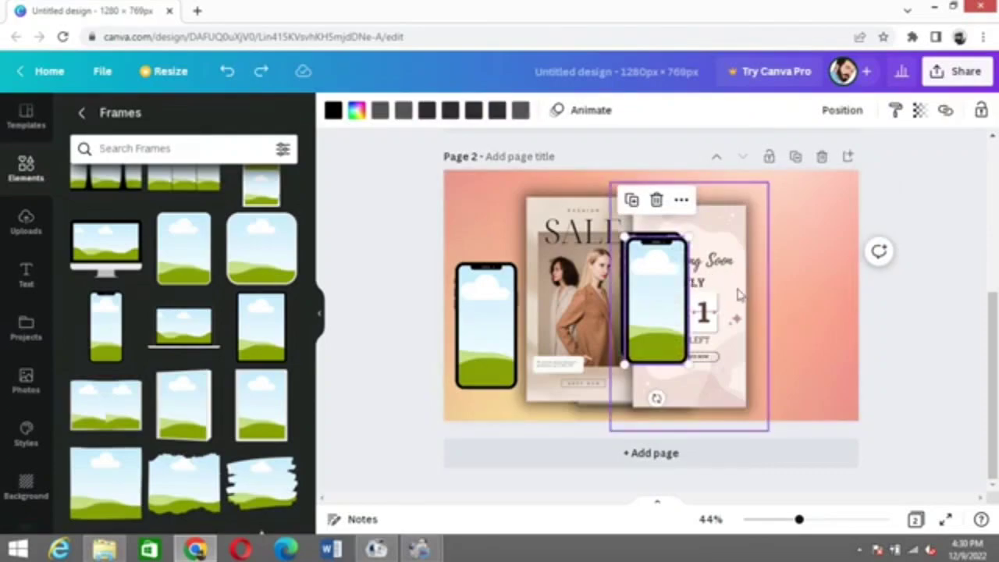
key("ctrl+z")
Crop the shadow margins off all four sides of the New Product image.
left_click(832, 310)
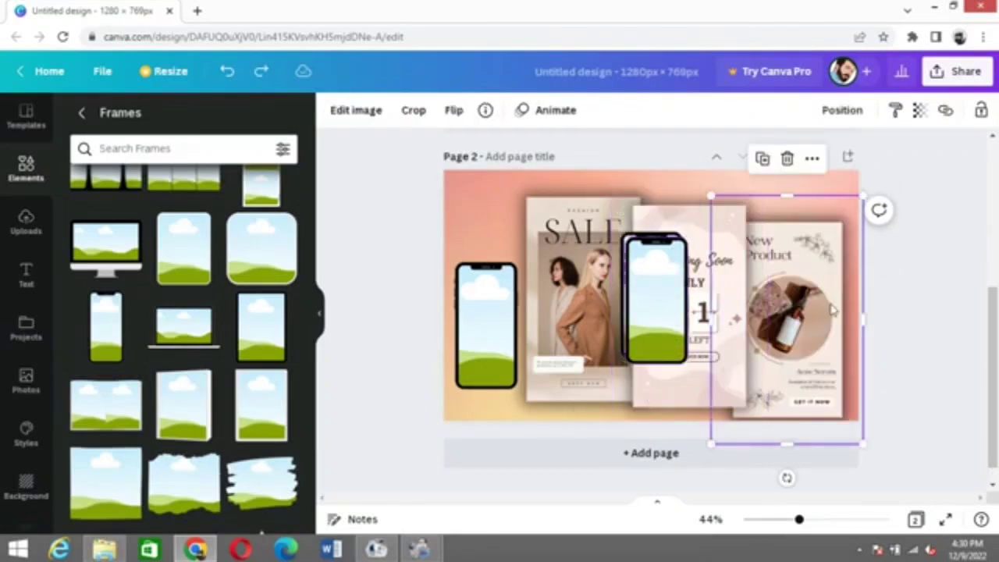
left_click_drag(791, 200, 794, 220)
left_click_drag(793, 446, 787, 415)
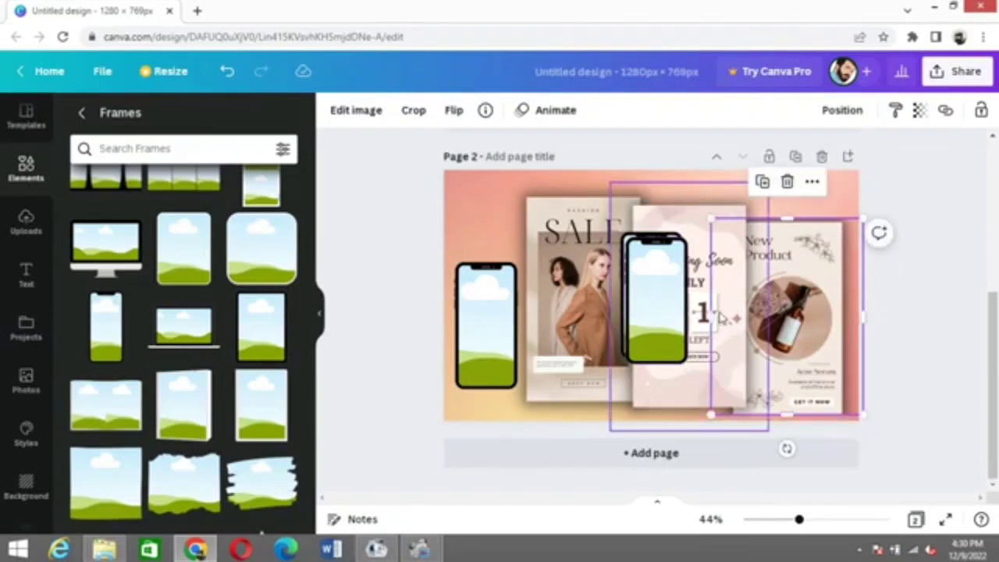
left_click_drag(710, 316, 733, 320)
left_click_drag(867, 316, 845, 316)
Try filling a smartphone frame with the cropped New Product image, and undo the placement.
left_click_drag(778, 315, 667, 297)
key("ctrl+z")
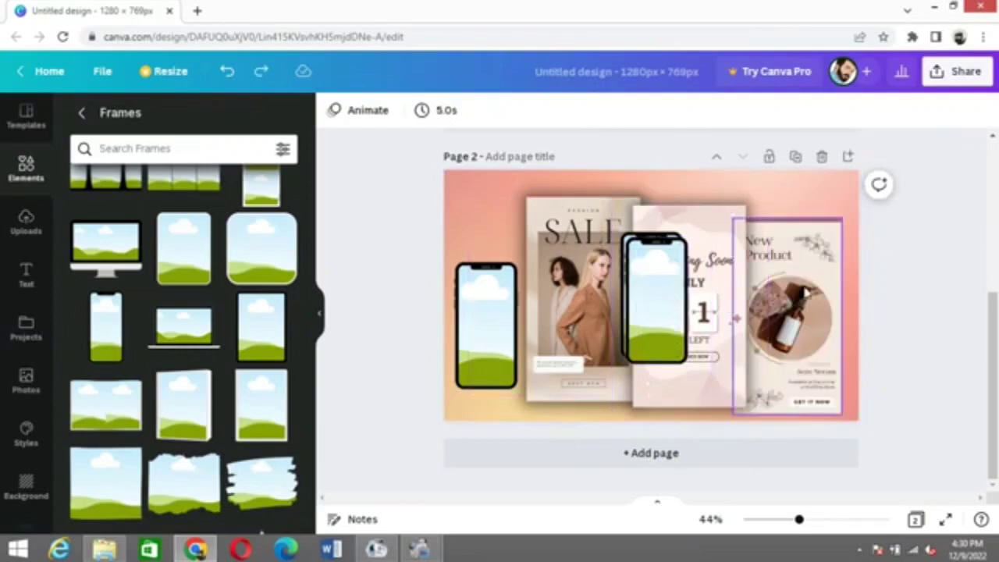
Crop the New Product image's upper edge further and fill a smartphone frame with it, placing the frame at the page's right edge.
left_click(803, 292)
left_click_drag(794, 233, 793, 247)
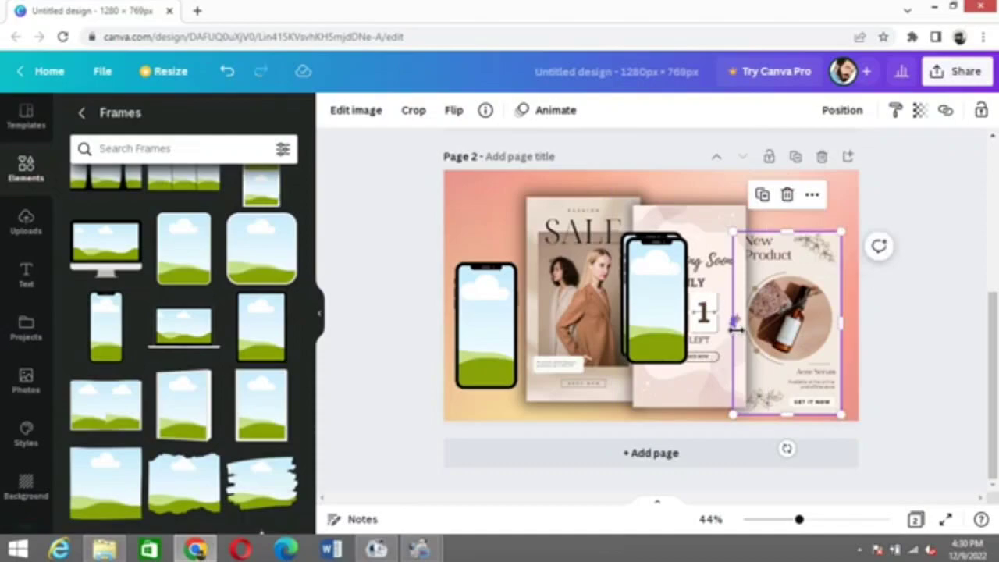
left_click_drag(736, 328, 837, 293)
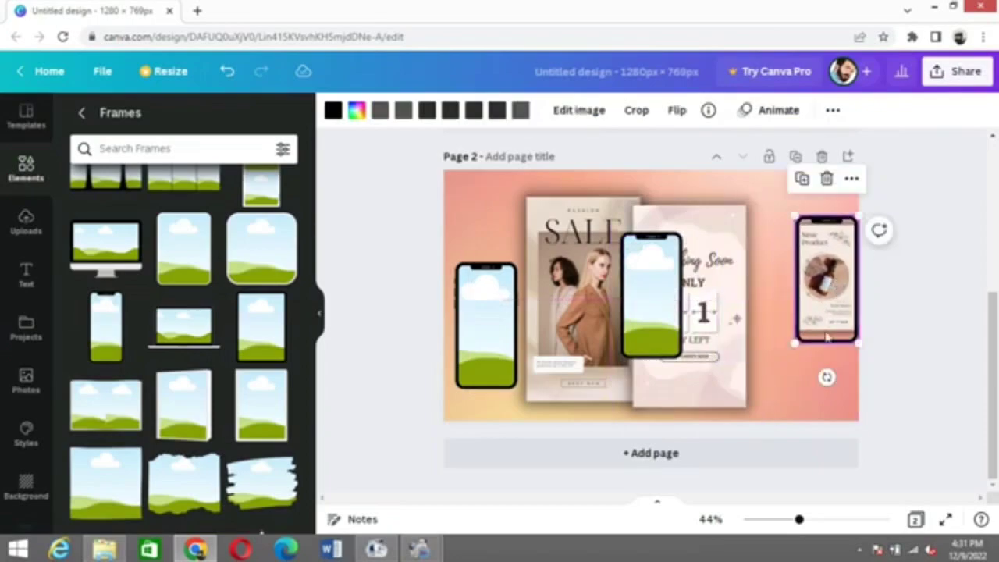
left_click(791, 417)
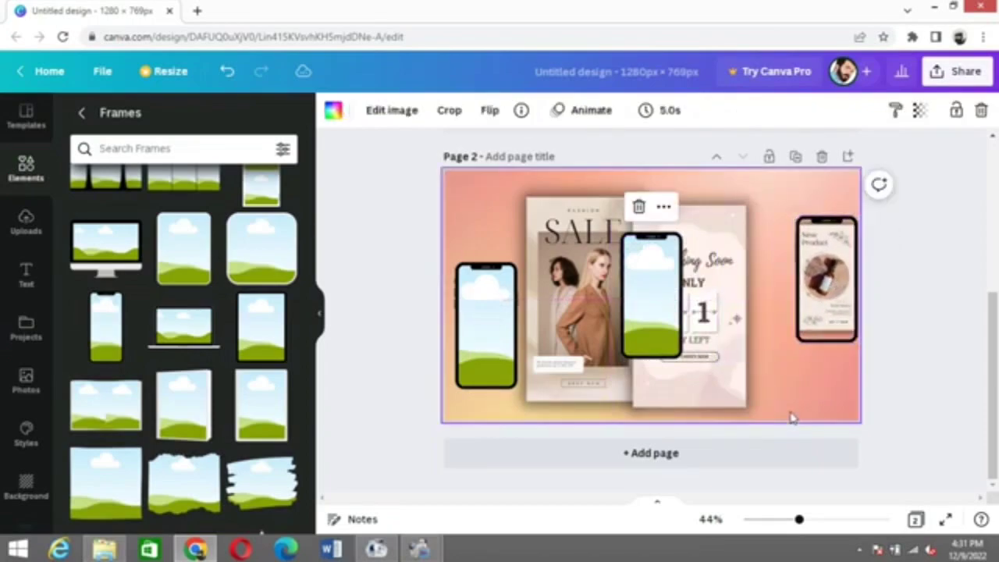
Crop the Launching Soon image's edges and fill a smartphone frame with it, placing the frame beside the New Product phone.
left_click(706, 332)
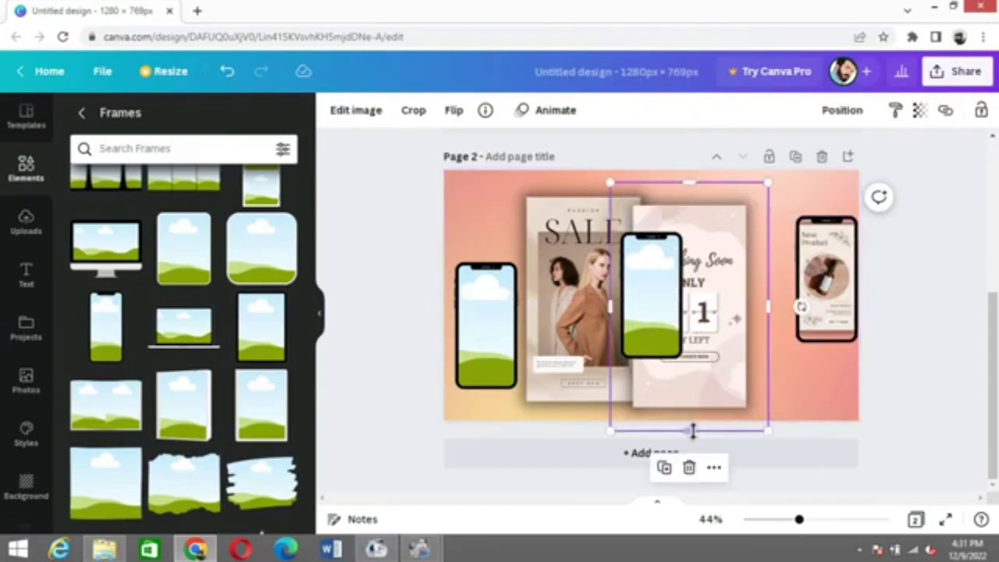
left_click_drag(693, 411, 692, 364)
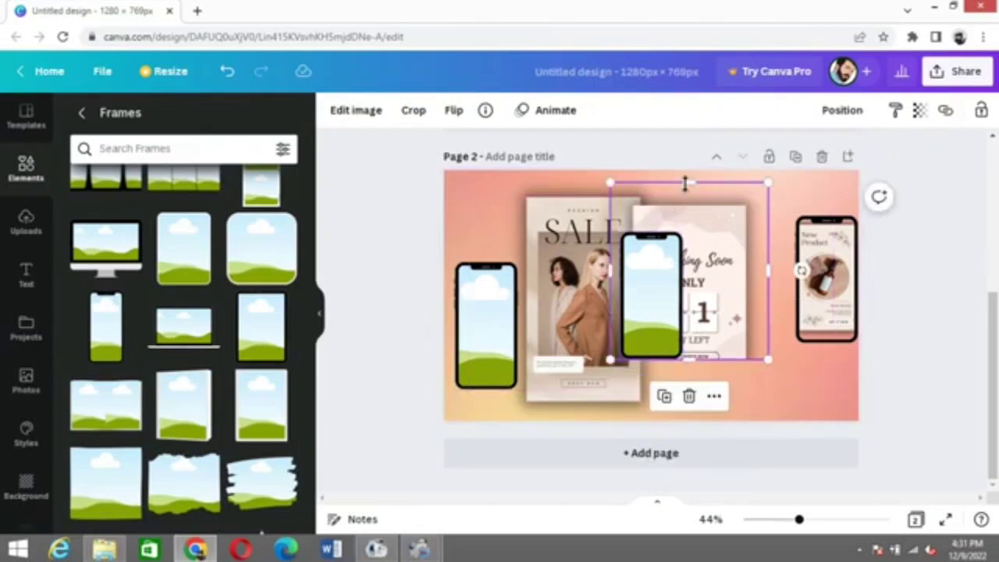
left_click_drag(687, 181, 693, 232)
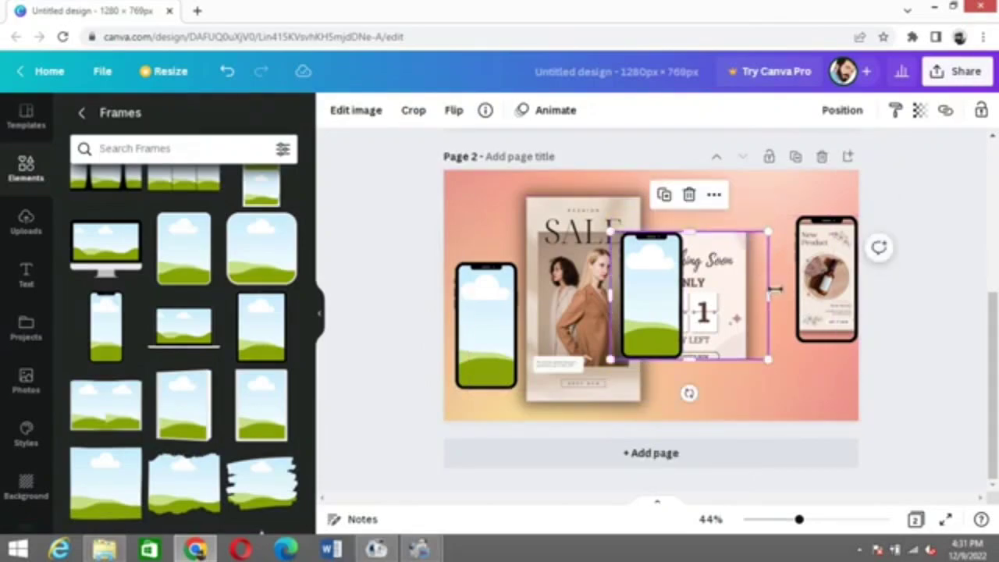
left_click_drag(772, 295, 740, 295)
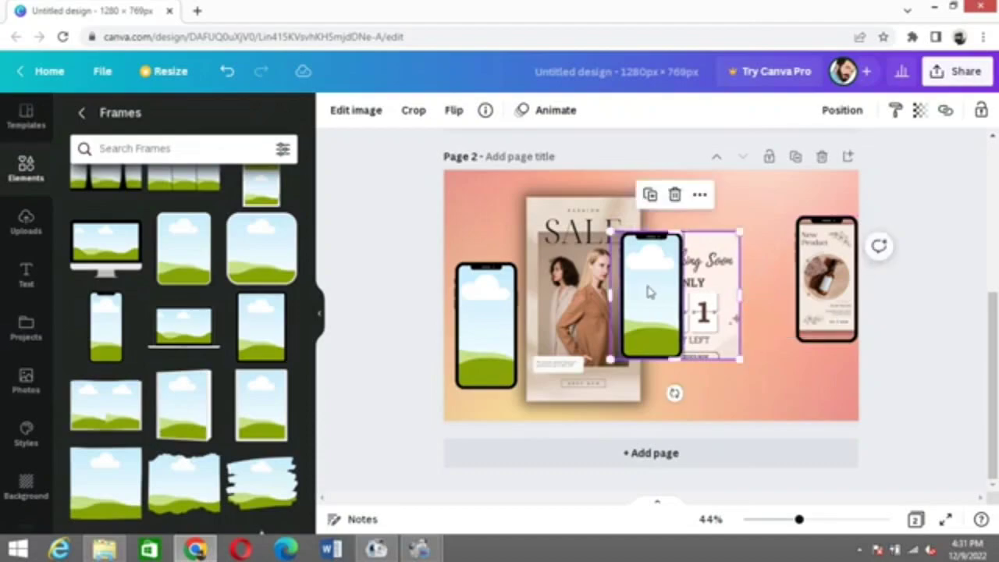
left_click_drag(624, 293, 761, 286)
Crop the SALE image's edges and fill the remaining smartphone frame with it on the left half of the page.
left_click_drag(572, 317, 659, 299)
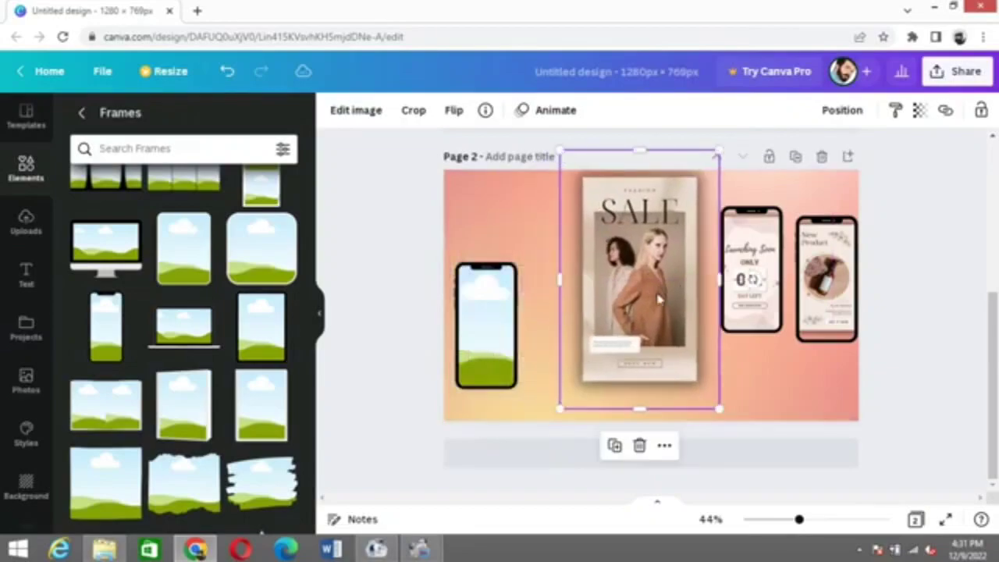
left_click_drag(637, 412, 635, 392)
left_click_drag(633, 150, 638, 180)
left_click_drag(644, 283, 627, 267)
left_click_drag(703, 277, 624, 279)
left_click_drag(520, 266, 525, 309)
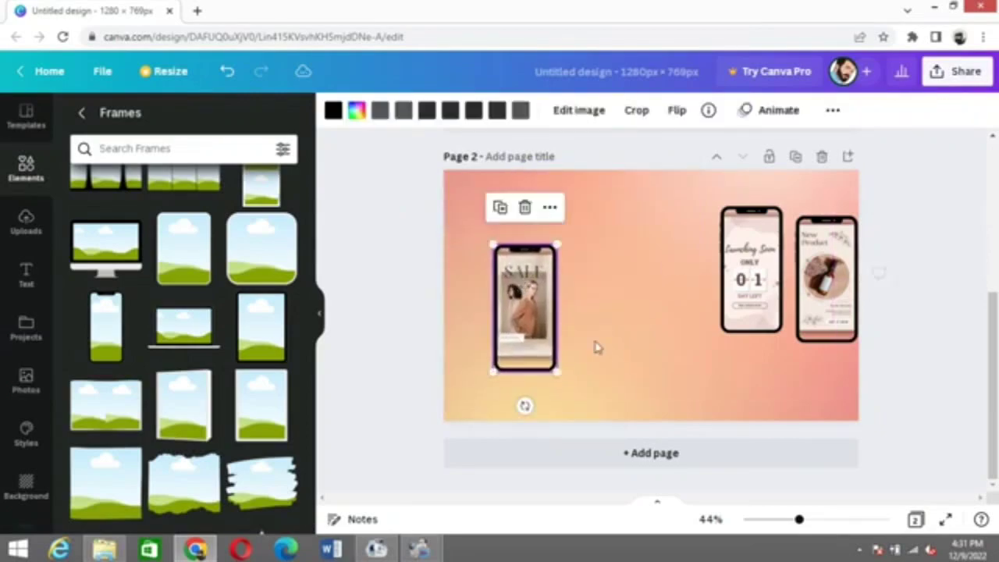
Enlarge the SALE phone and place it near the page's left edge.
left_click(613, 370)
left_click(534, 355)
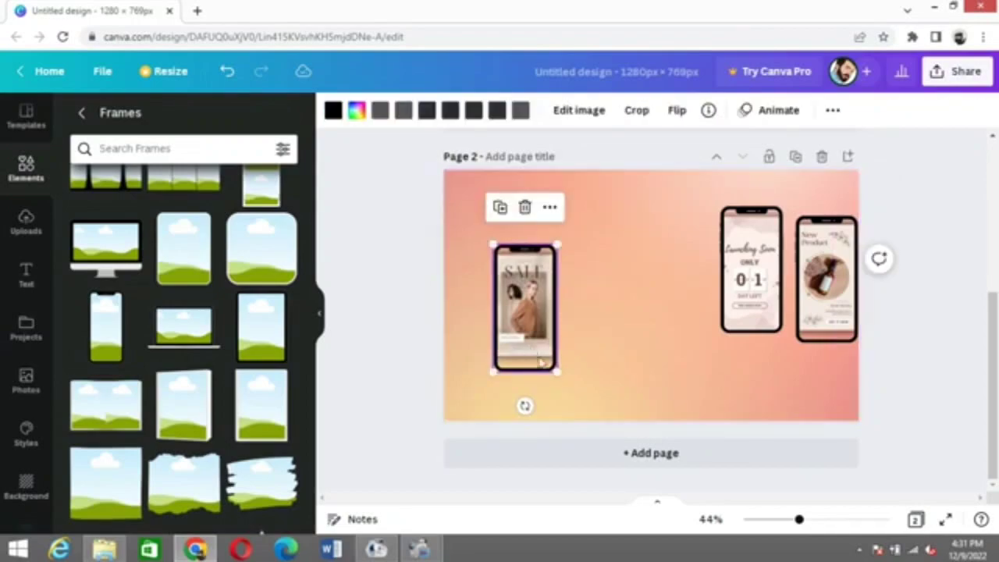
left_click_drag(558, 375, 586, 423)
left_click_drag(563, 372, 540, 336)
left_click(627, 339)
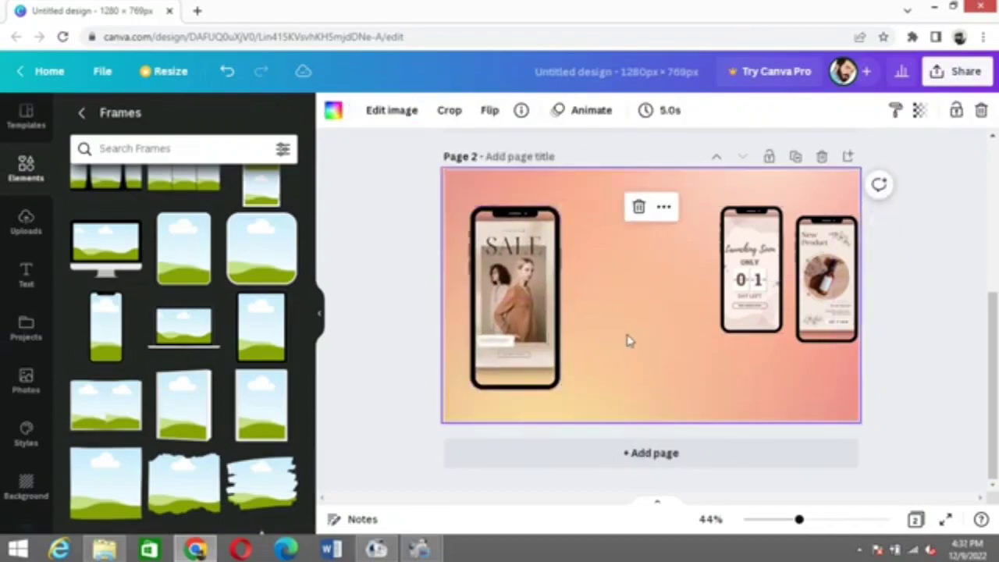
Place the Launching Soon and New Product phones in a row beside the SALE phone, enlarging both in descending size with aligned bases.
left_click(761, 324)
left_click_drag(760, 324, 615, 381)
left_click_drag(637, 265, 676, 232)
left_click(769, 350)
left_click_drag(824, 326, 701, 372)
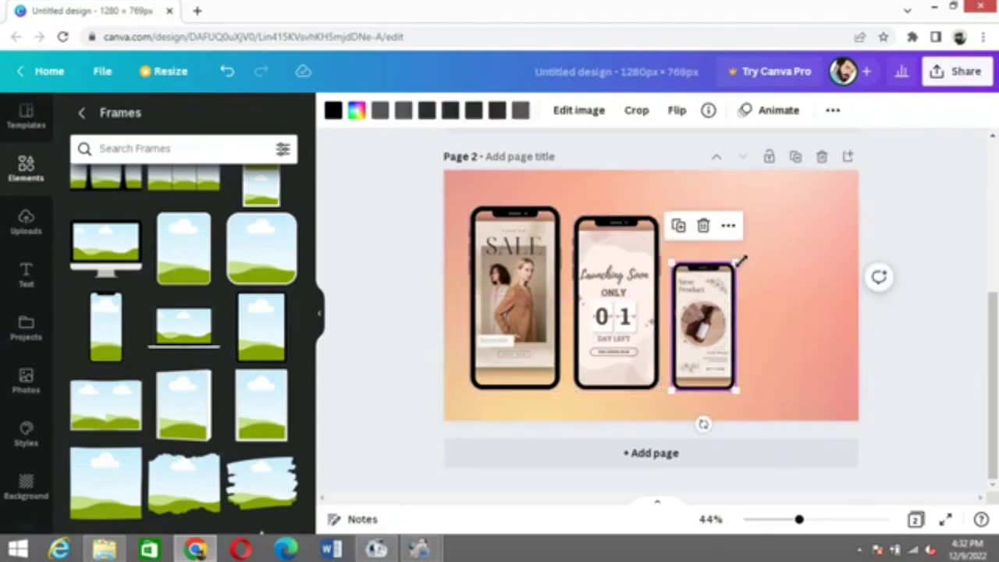
left_click_drag(738, 263, 769, 249)
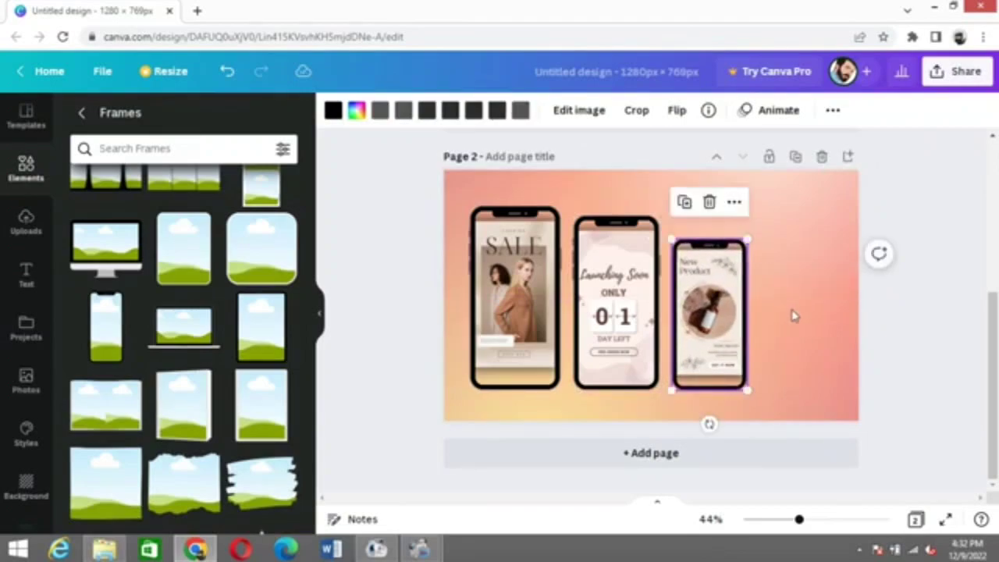
left_click(791, 312)
Group the three smartphone mockups and move the group to the middle of page 2.
left_click(507, 323)
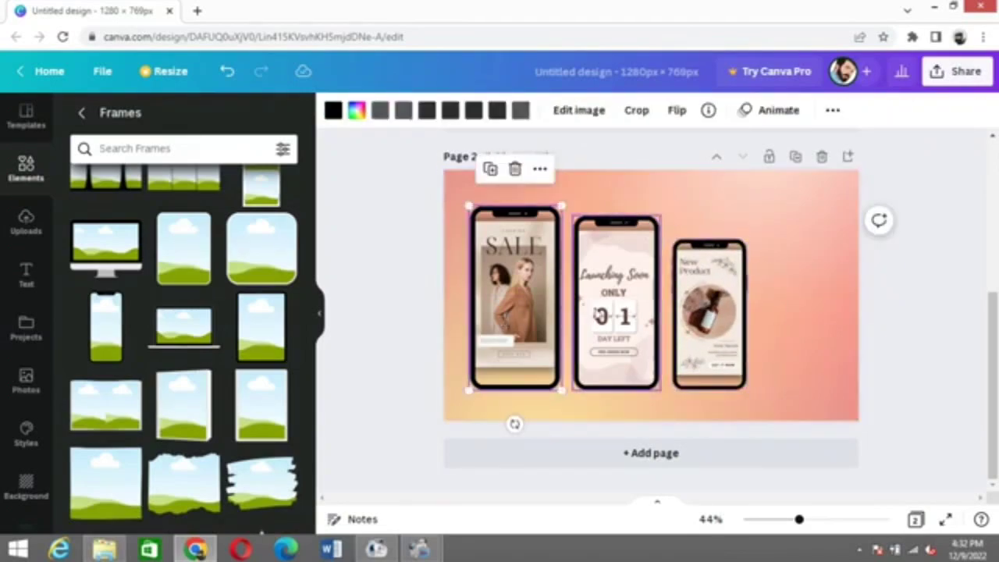
left_click(615, 324, "shift")
left_click(694, 343, "shift")
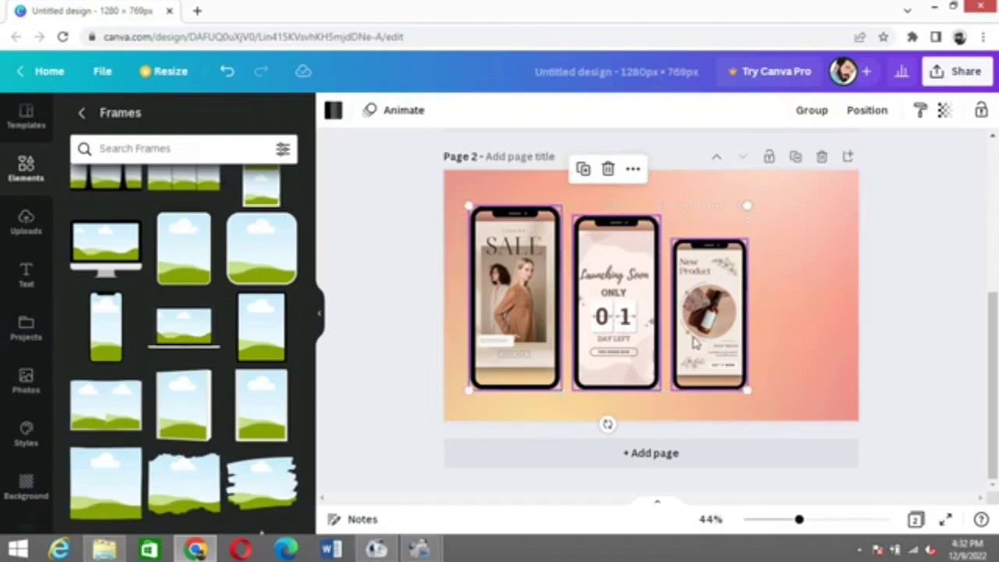
key("ctrl+g")
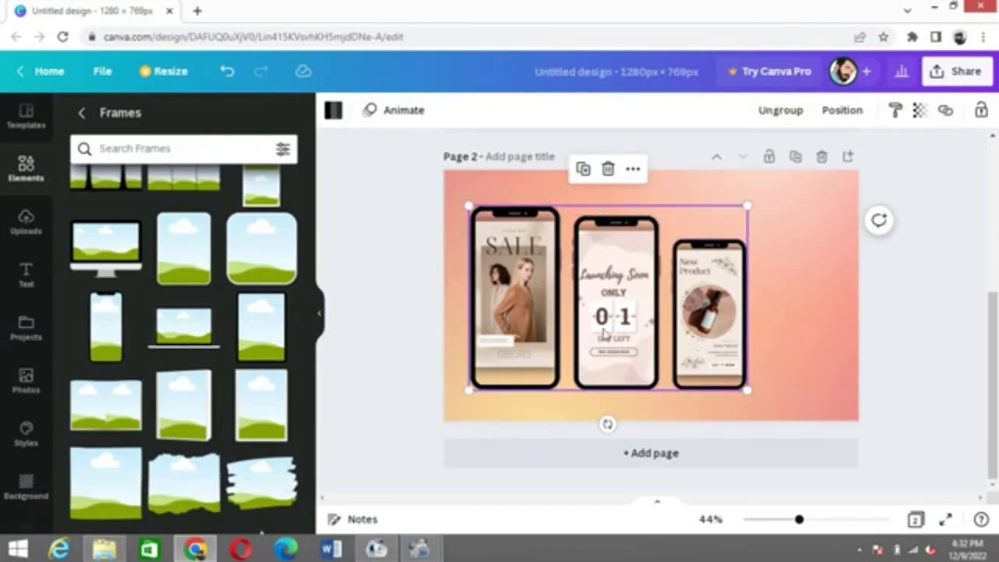
left_click(605, 334)
left_click_drag(604, 334, 660, 324)
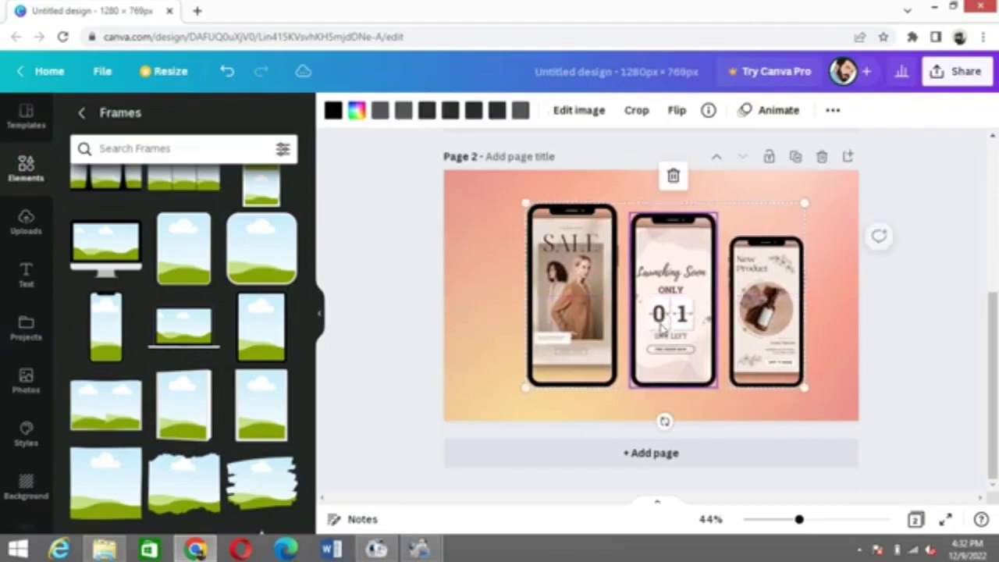
left_click(500, 348)
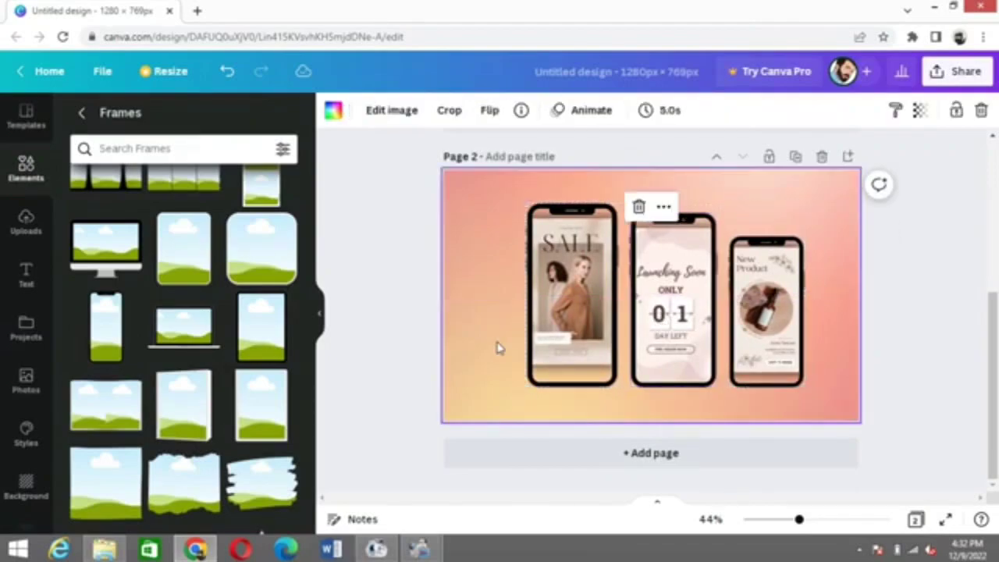
left_click(882, 263)
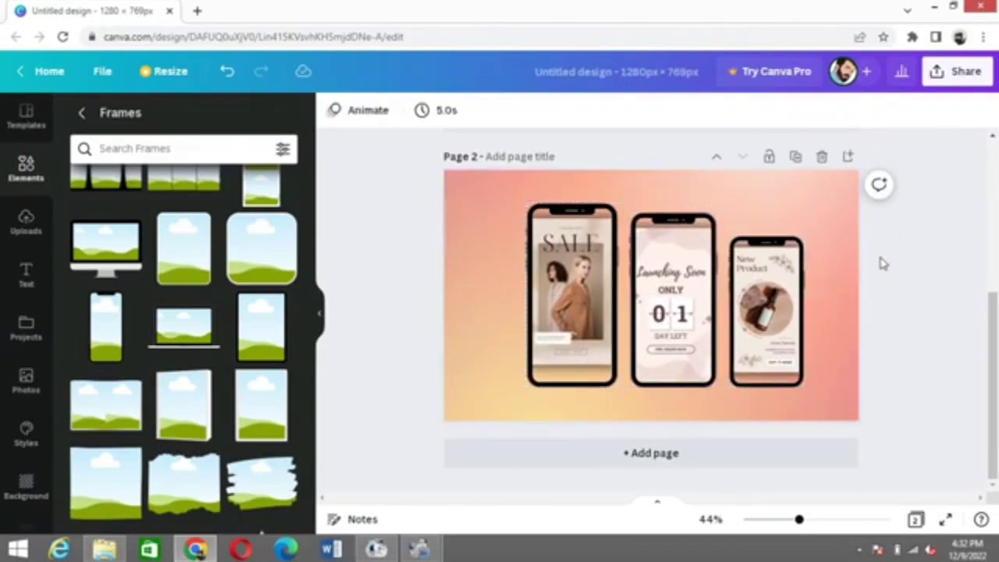
Duplicate page 2 and delete the phone group from the copy, keeping only its gradient background.
left_click(796, 158)
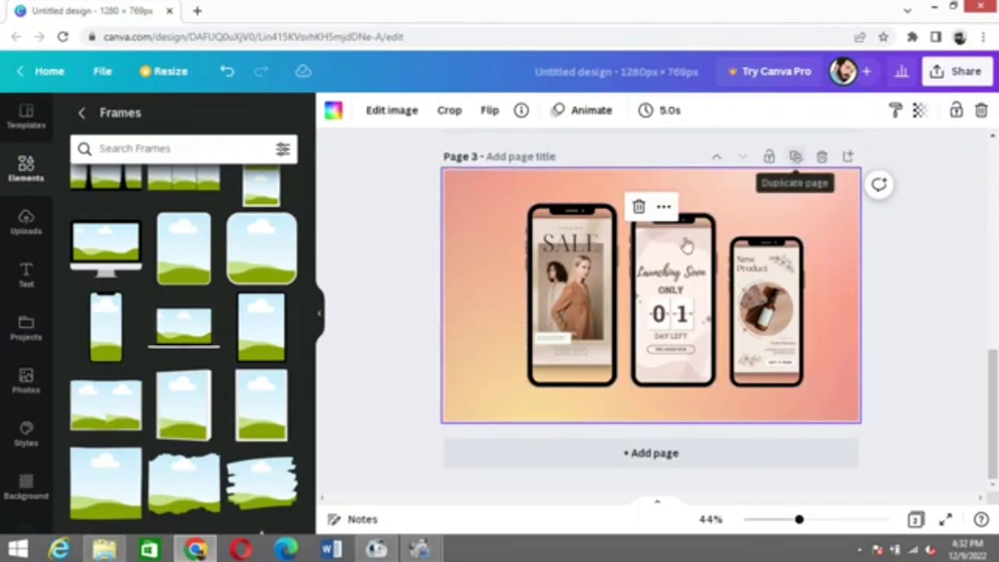
left_click(611, 312)
key("Delete")
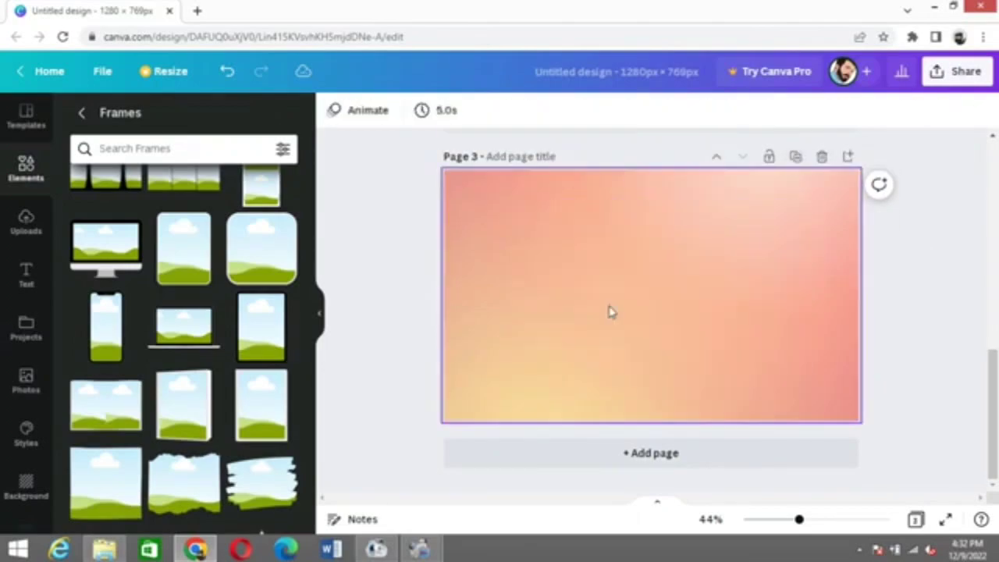
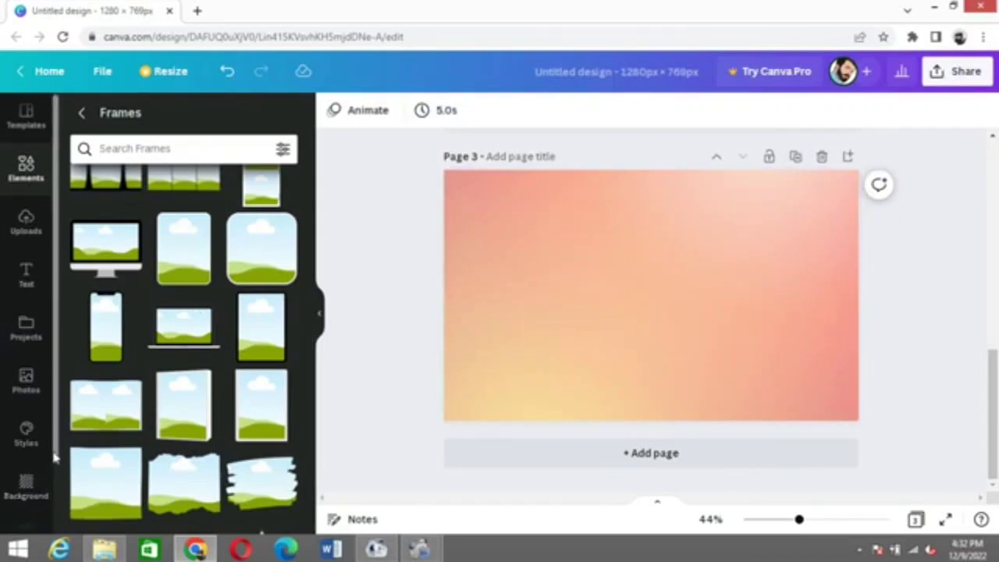
Try the Pexels pale green gradient with the dark green diagonal band as page 3's background.
scroll(56, 459, "down", 2)
left_click(26, 482)
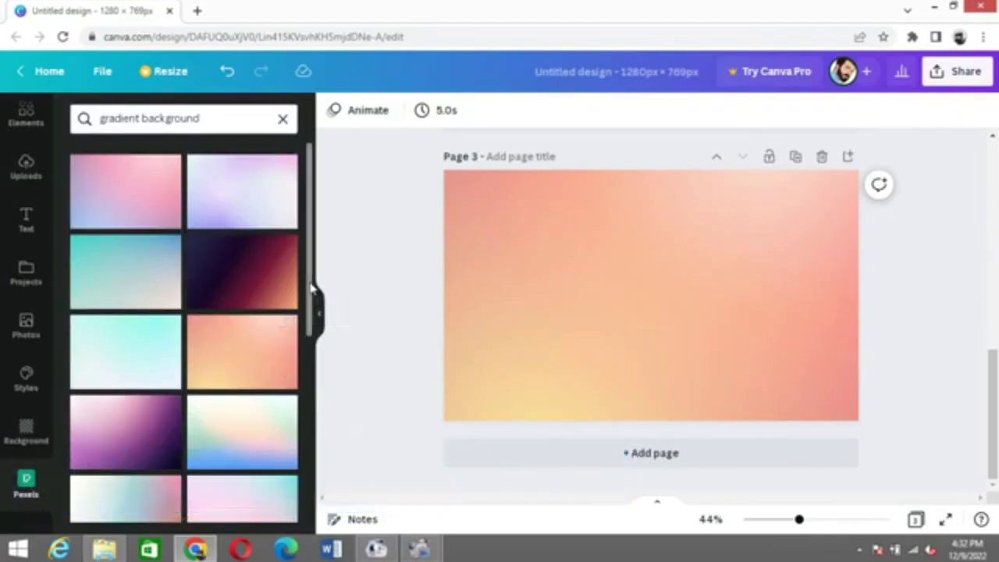
scroll(304, 334, "down", 3)
scroll(304, 387, "down", 3)
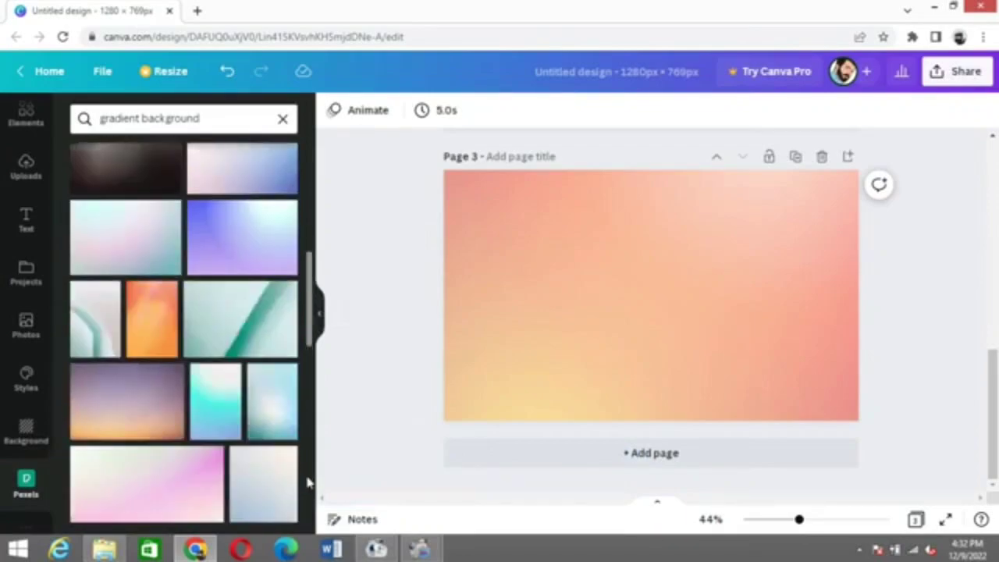
left_click(239, 349)
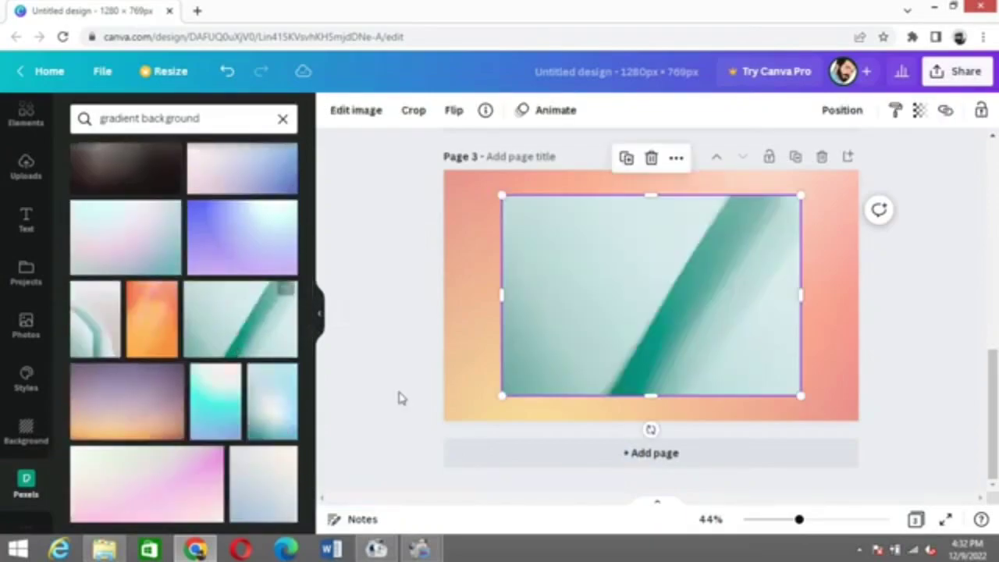
right_click(613, 322)
left_click(636, 480)
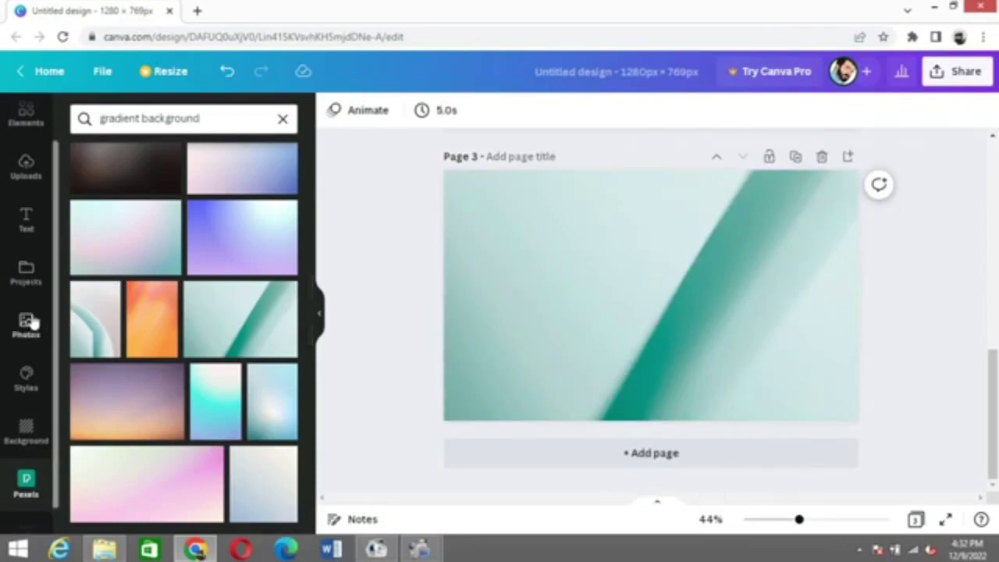
Replace page 3's background with the dark grey gradient image from the uploads.
left_click(19, 173)
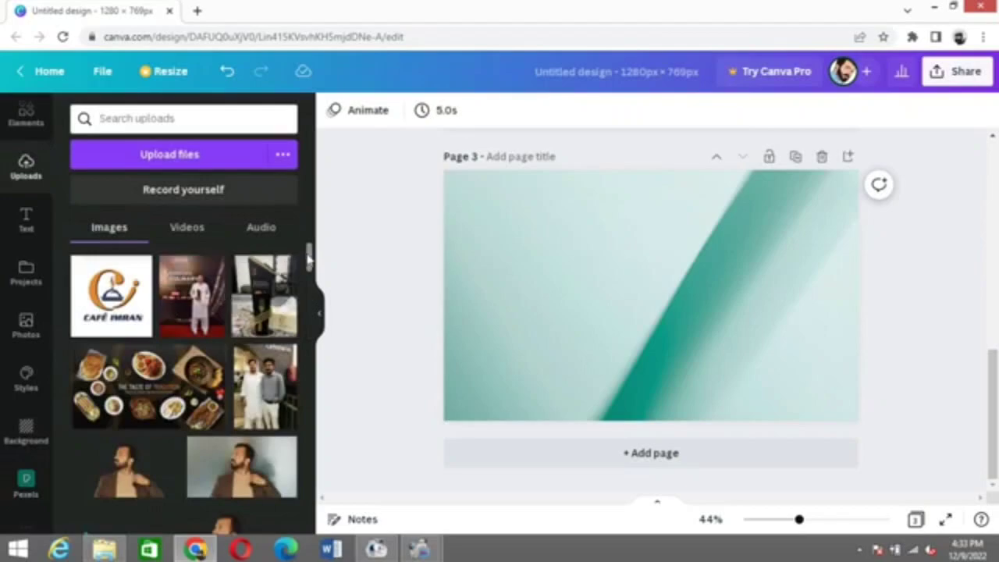
left_click_drag(310, 258, 330, 470)
left_click(165, 375)
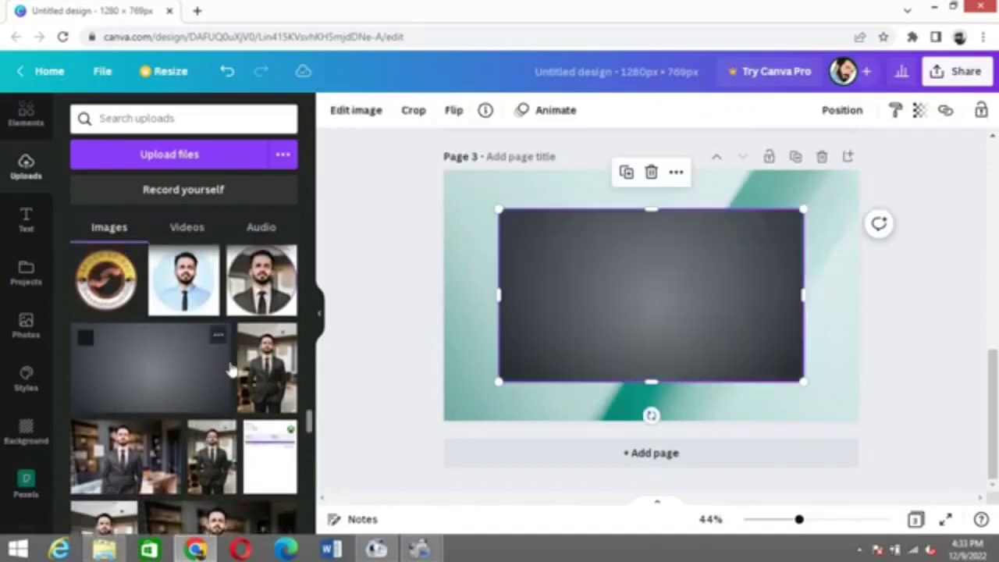
right_click(619, 350)
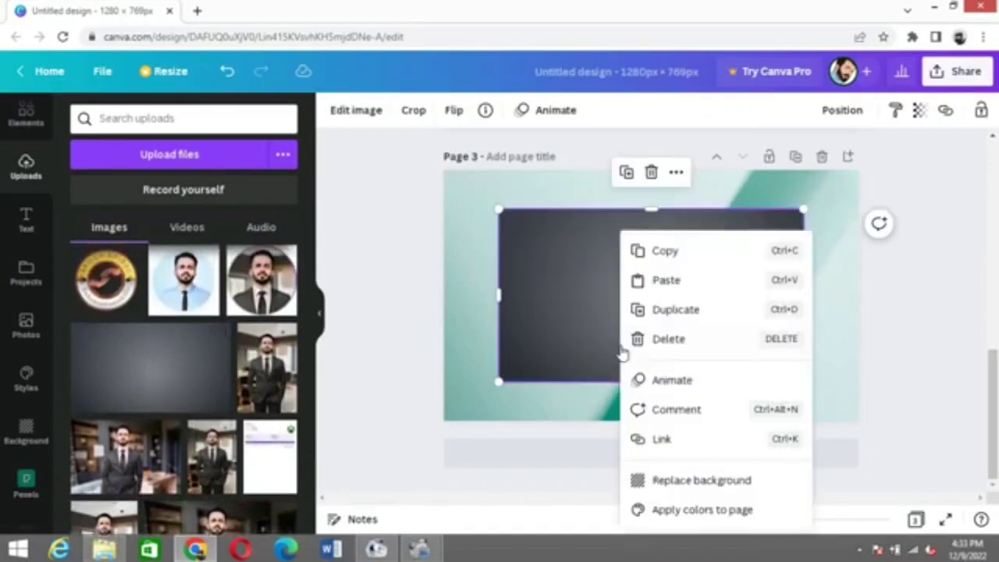
left_click(685, 490)
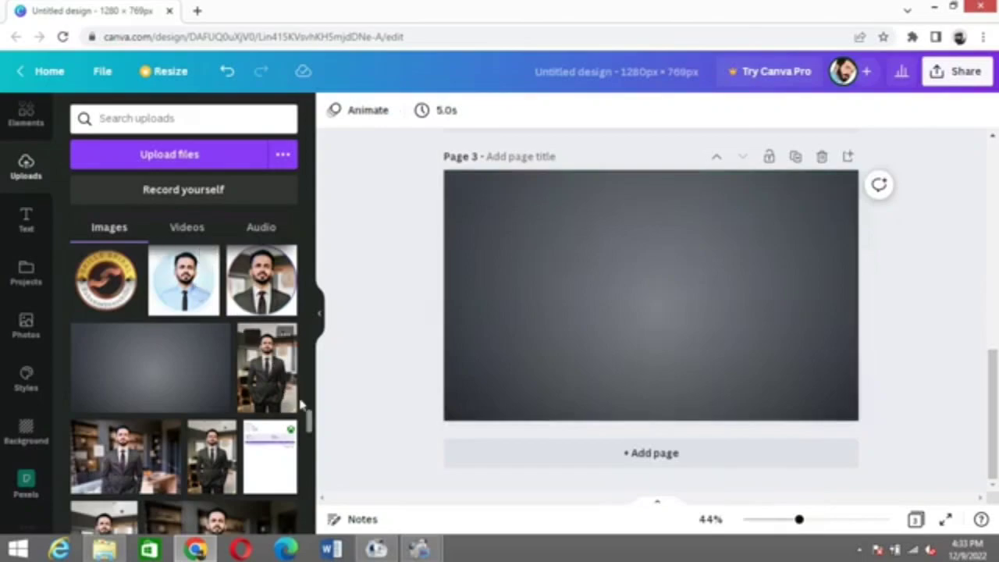
Add the uploaded office photo of the man in a suit and a recently used slanted rectangular frame to page 3.
left_click(145, 462)
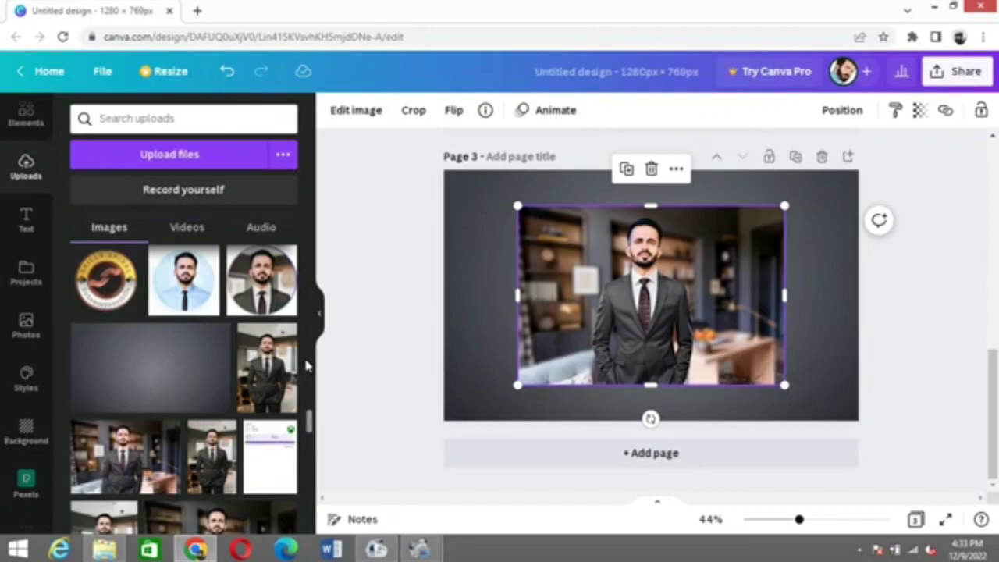
left_click(19, 133)
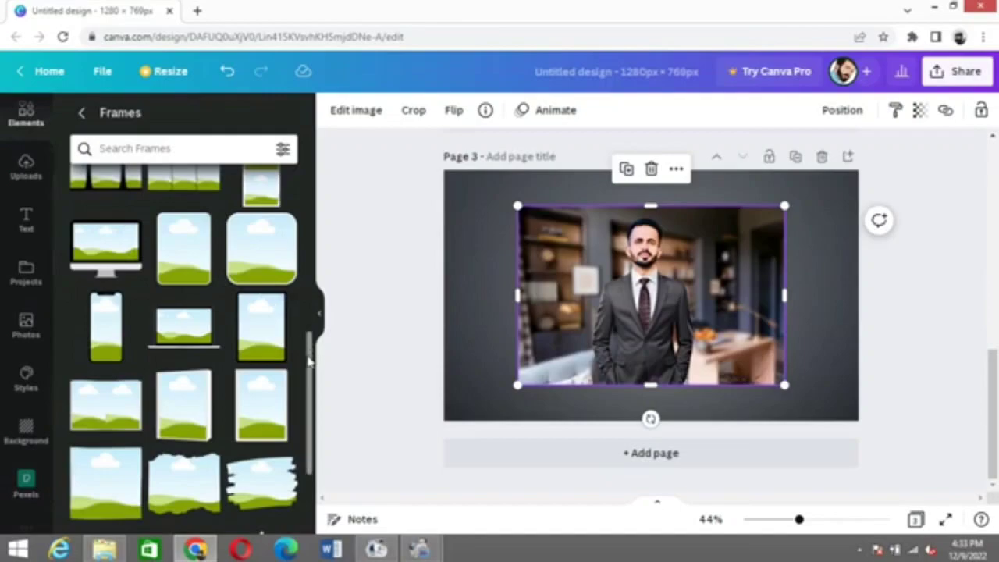
left_click_drag(311, 365, 285, 170)
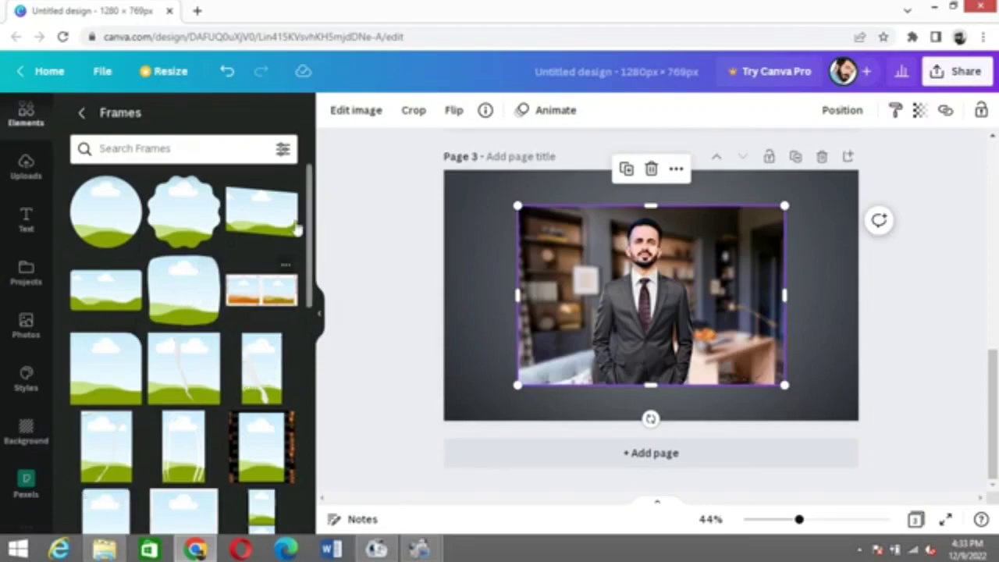
mouse_move(310, 223)
left_mouse_down()
mouse_move(323, 394)
mouse_move(321, 226)
left_mouse_up()
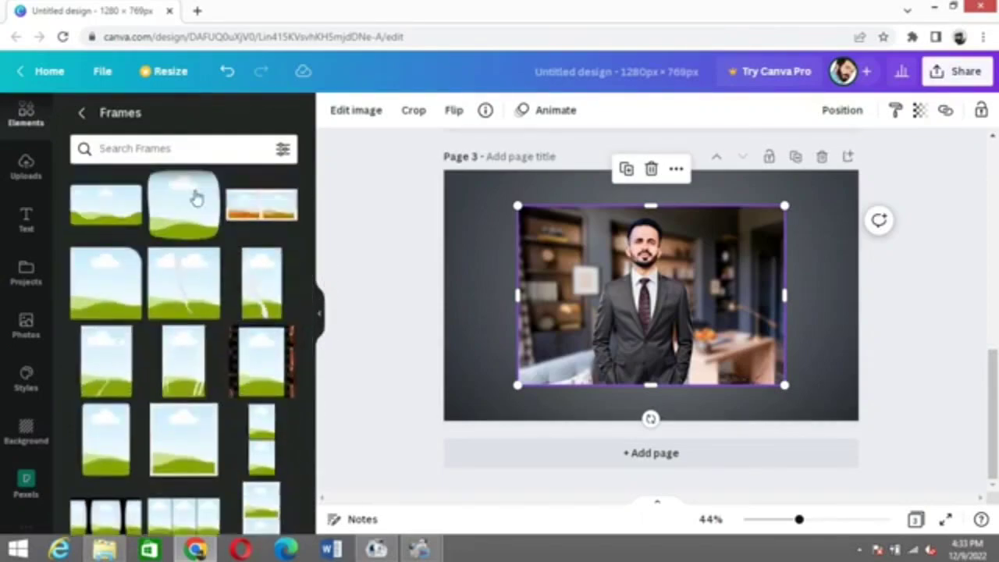
left_click(81, 115)
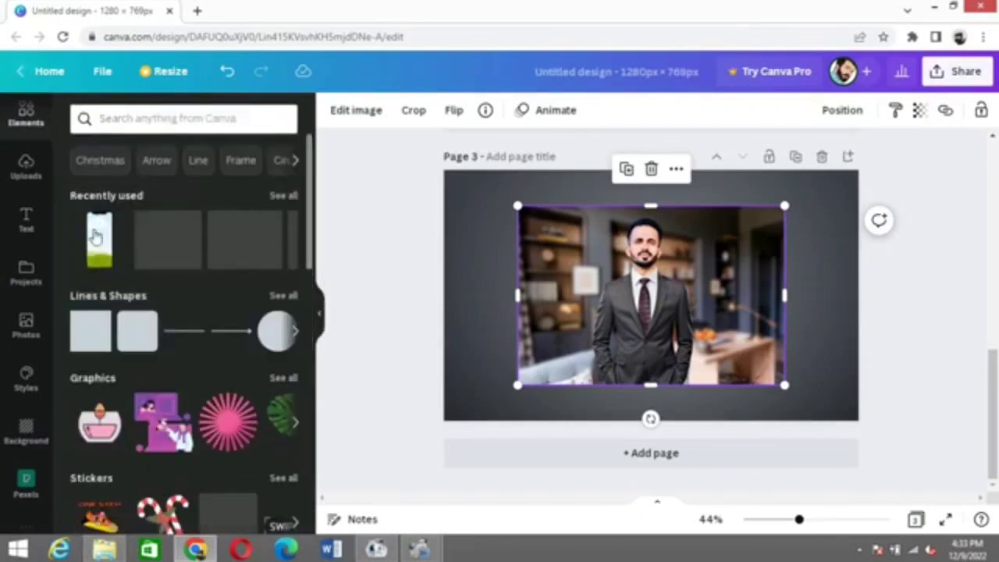
left_click(284, 195)
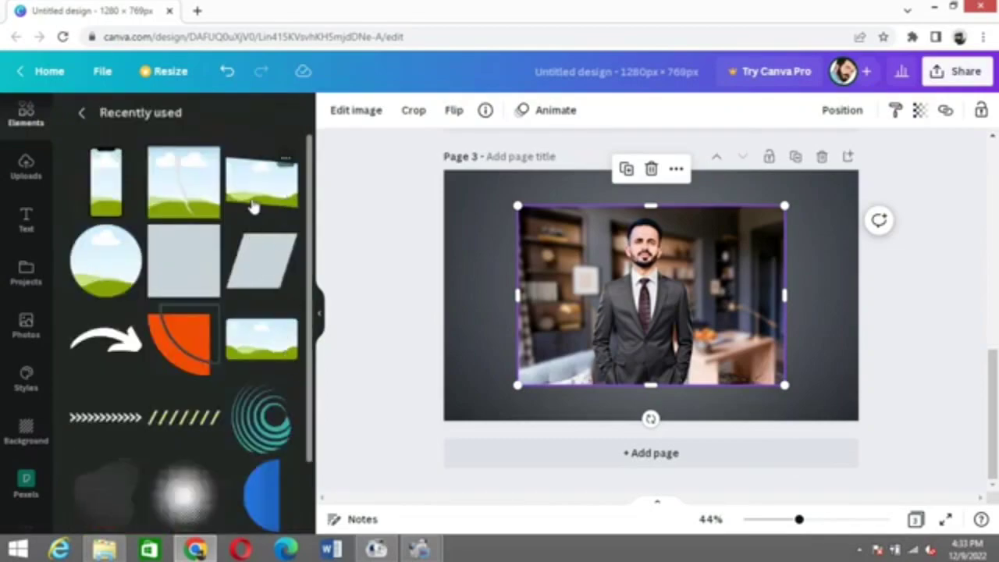
left_click(256, 202)
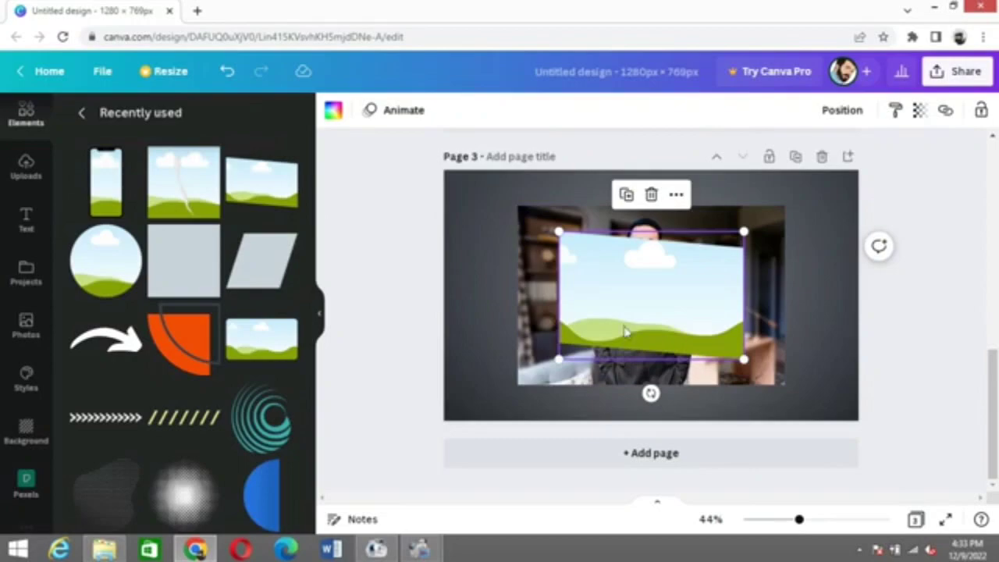
Shift the slanted frame toward the page's lower right and fill it with the office photo.
left_click_drag(624, 337, 666, 353)
left_click(597, 324)
left_click_drag(585, 323, 659, 322)
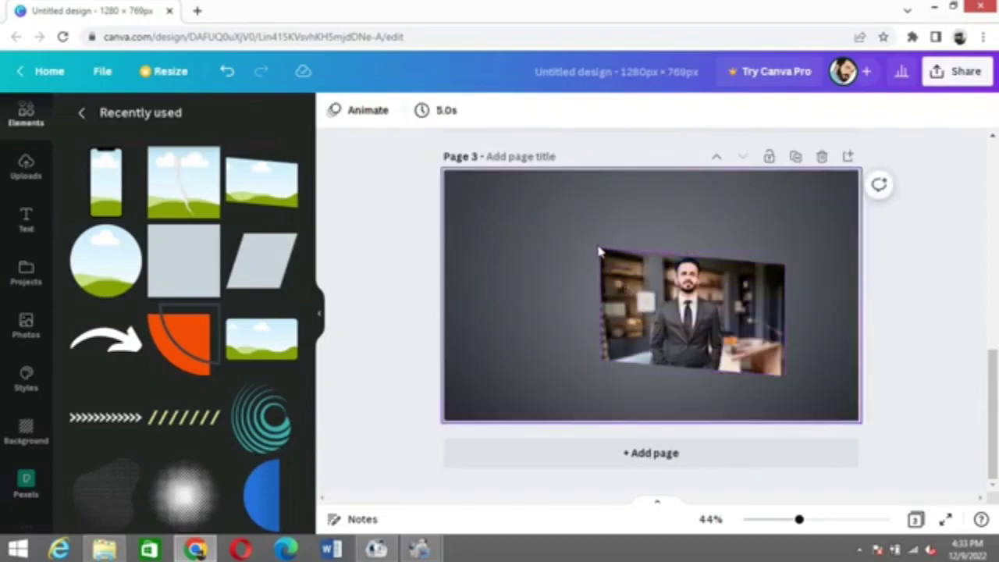
Enlarge the framed office photo to nearly page 3's full height and shift it partly beyond the page's left edge.
left_click(616, 279)
left_click_drag(575, 245, 473, 166)
left_click_drag(599, 257, 546, 278)
left_click_drag(734, 406, 757, 419)
left_click_drag(668, 330, 618, 319)
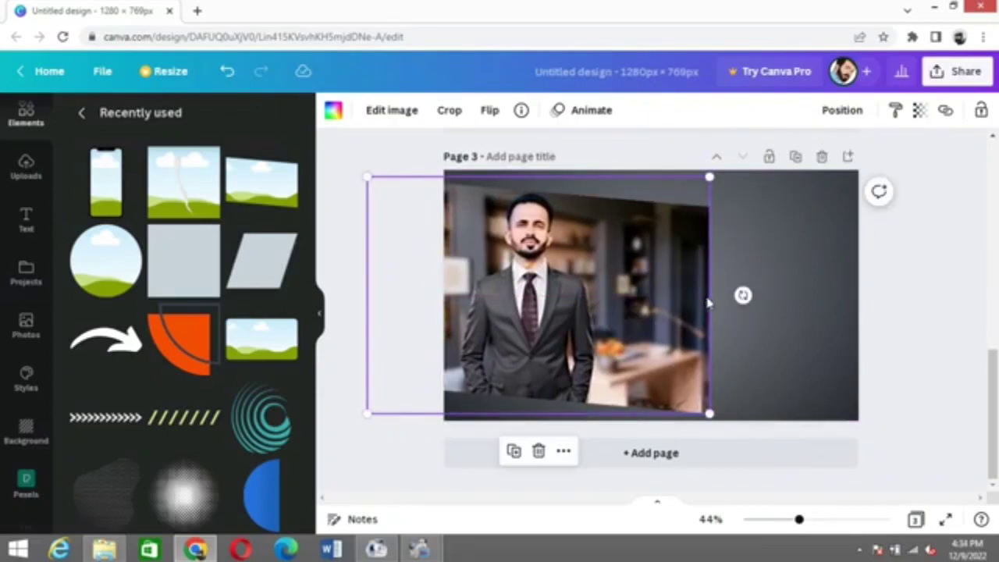
left_click(720, 306)
left_click(664, 306)
left_click(749, 338)
left_click(676, 306)
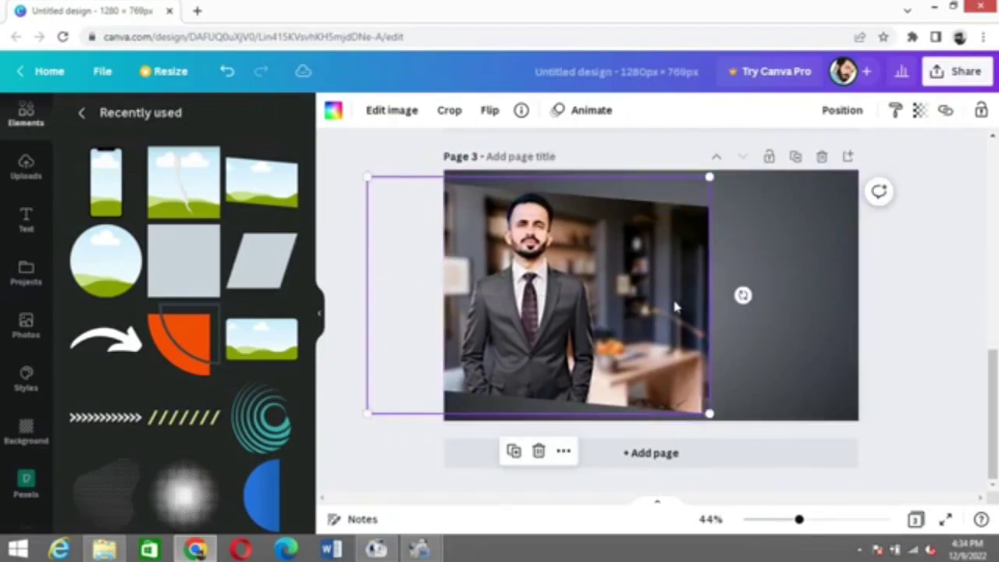
left_click(757, 356)
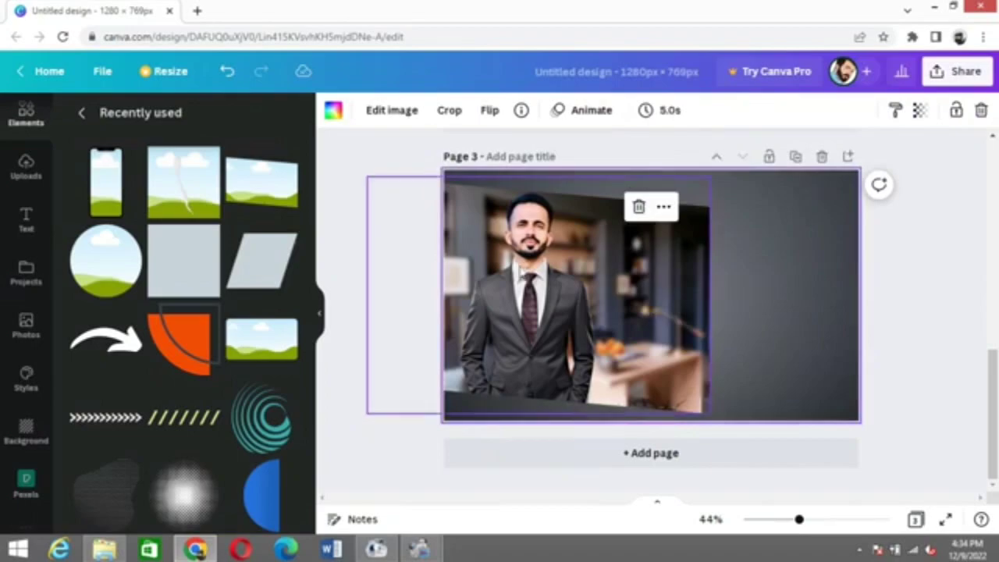
Add a heading reading "Legal Writing" to page 3.
left_click(18, 223)
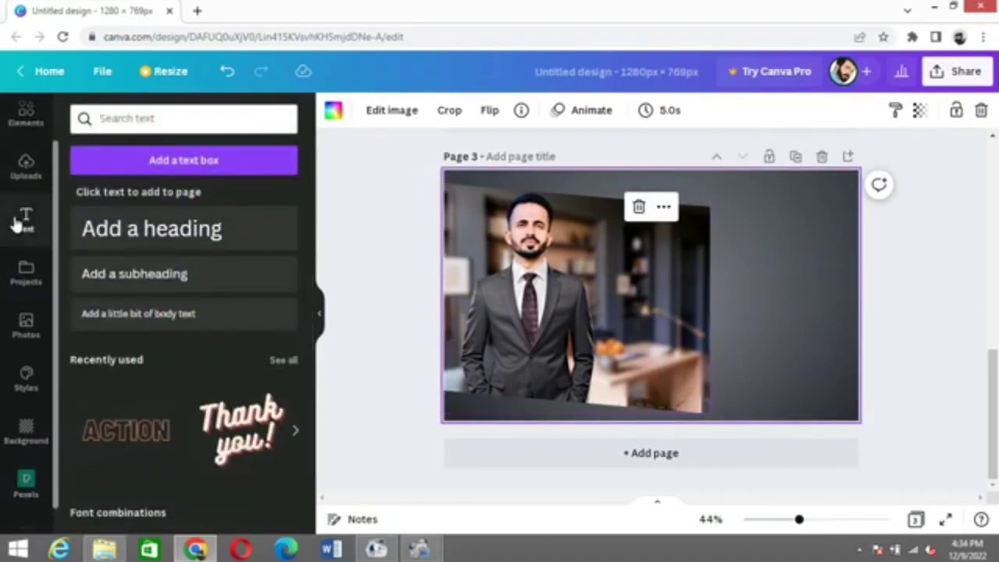
left_click(103, 245)
type("Legal")
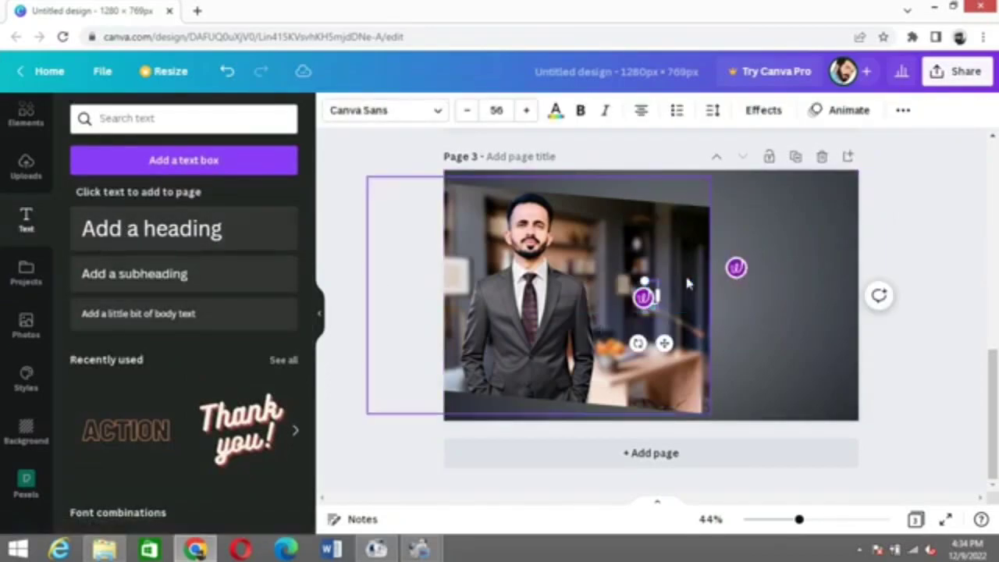
type(" W")
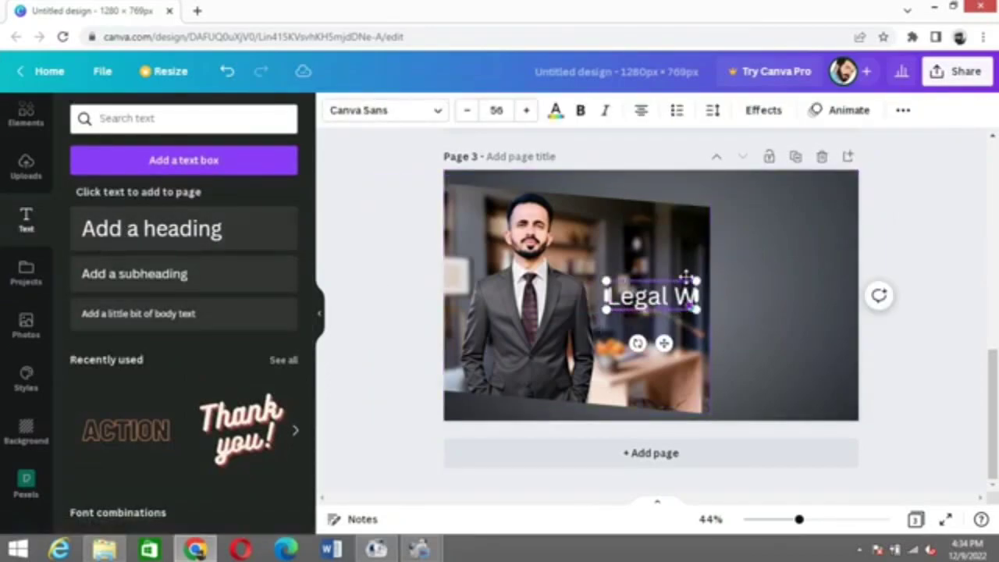
type("riting")
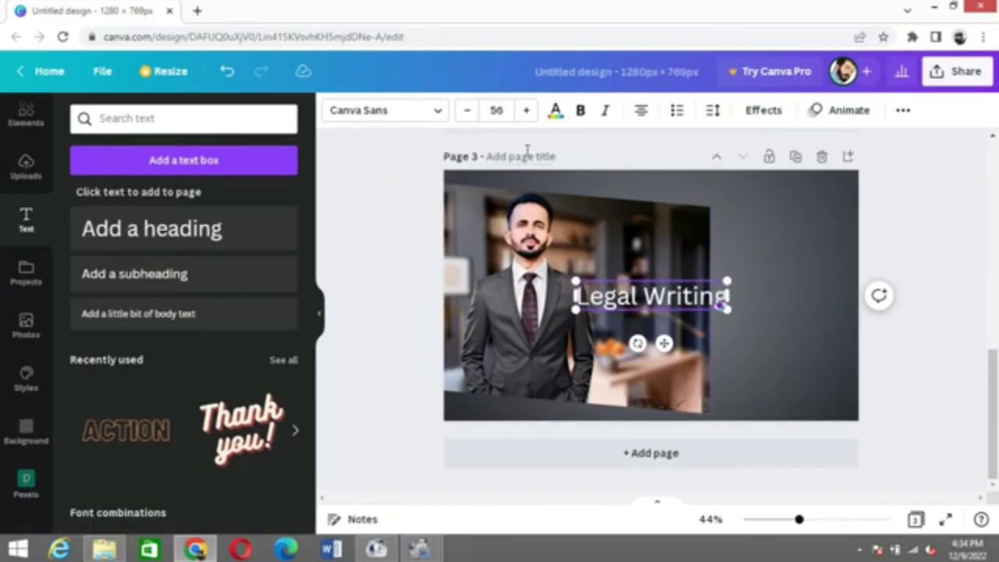
Set the "Legal Writing" heading's font to Montserrat Extra-Bold.
left_click(377, 109)
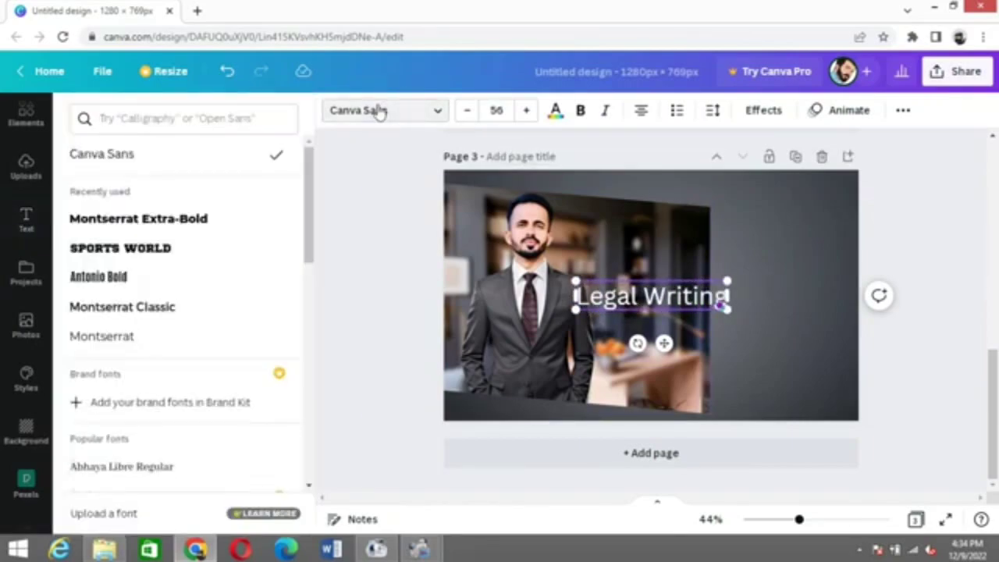
left_click(155, 246)
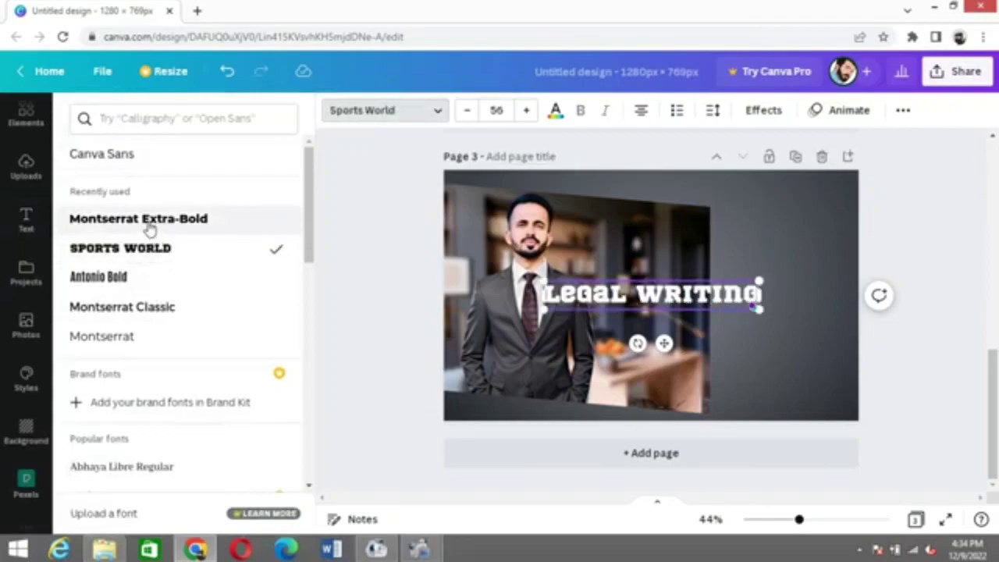
left_click(149, 225)
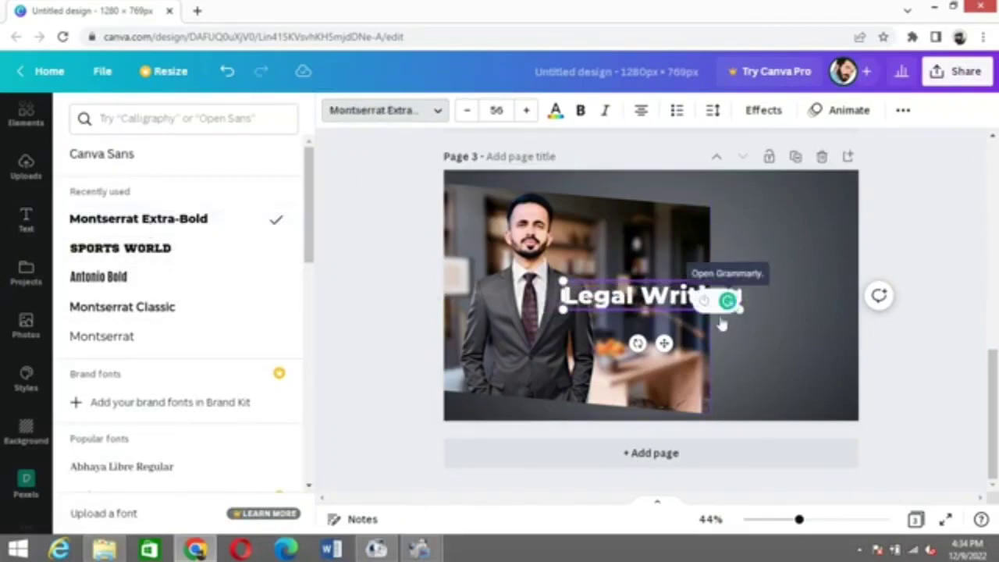
Wrap the "Legal Writing" heading onto two lines in a box about 382 wide and place it on the upper dark area beside the photo.
left_click_drag(663, 344, 765, 281)
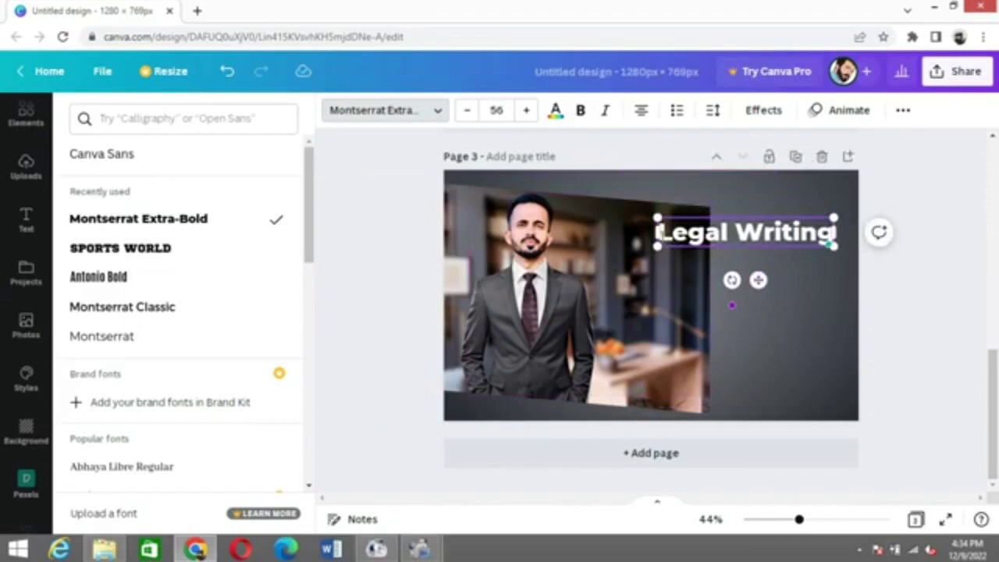
left_click_drag(655, 232, 709, 248)
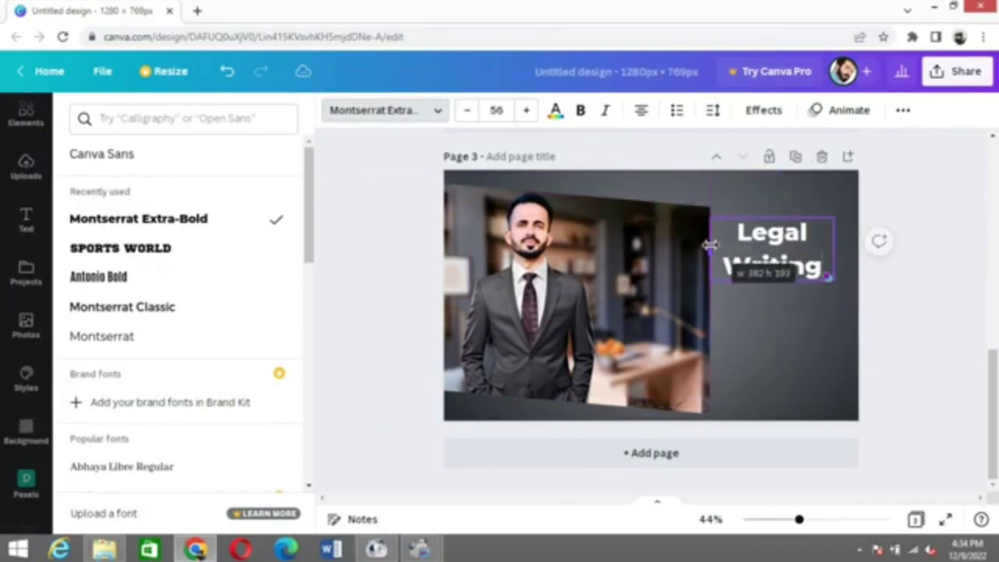
left_click(26, 218)
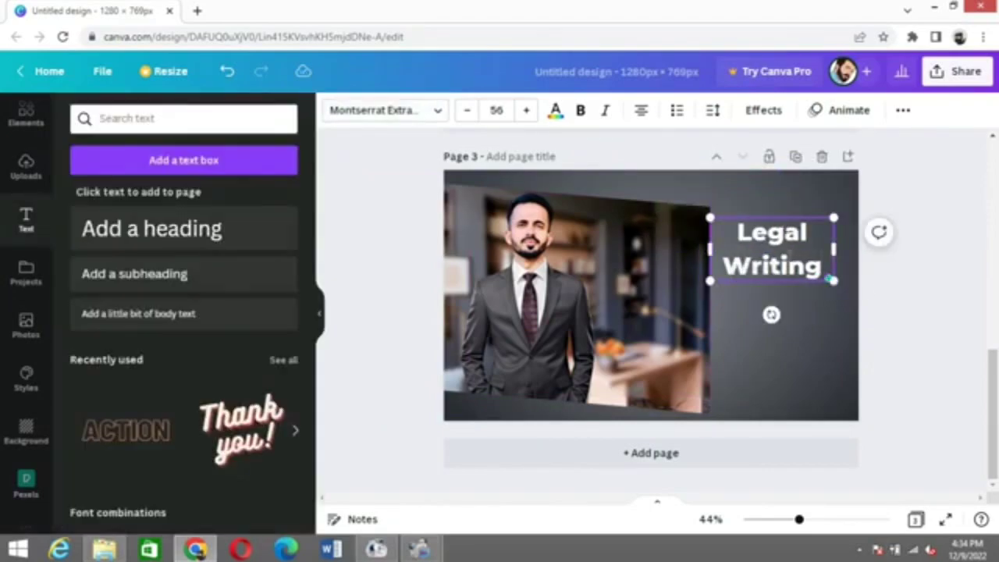
left_click(832, 359)
left_click(788, 281)
left_click_drag(787, 279, 788, 247)
left_click(804, 295)
Duplicate the "Legal Writing" heading, place the copy directly below it and replace the copy's text with "Consulting".
left_click(780, 233)
left_click(754, 159)
left_click_drag(788, 254, 784, 325)
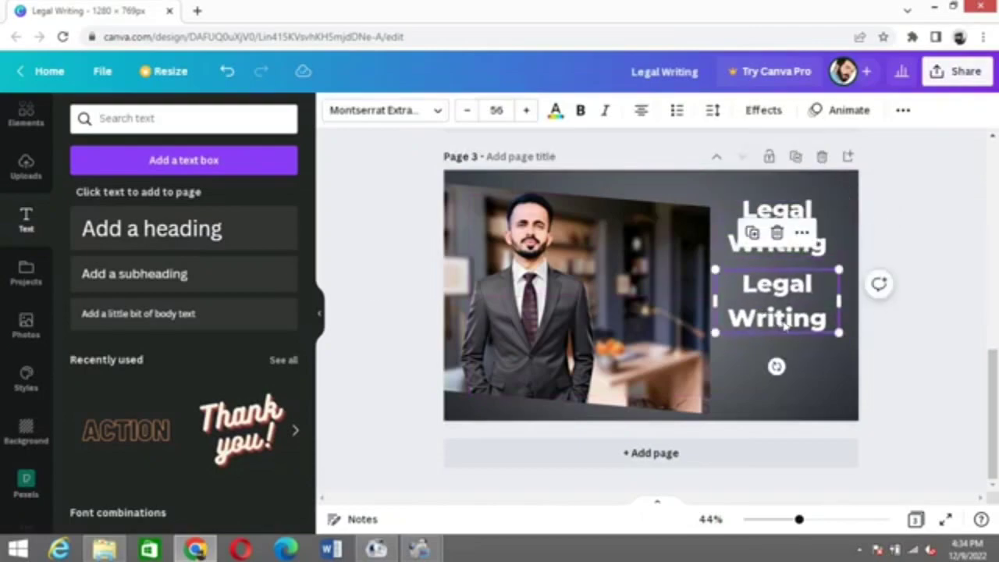
double_click(785, 325)
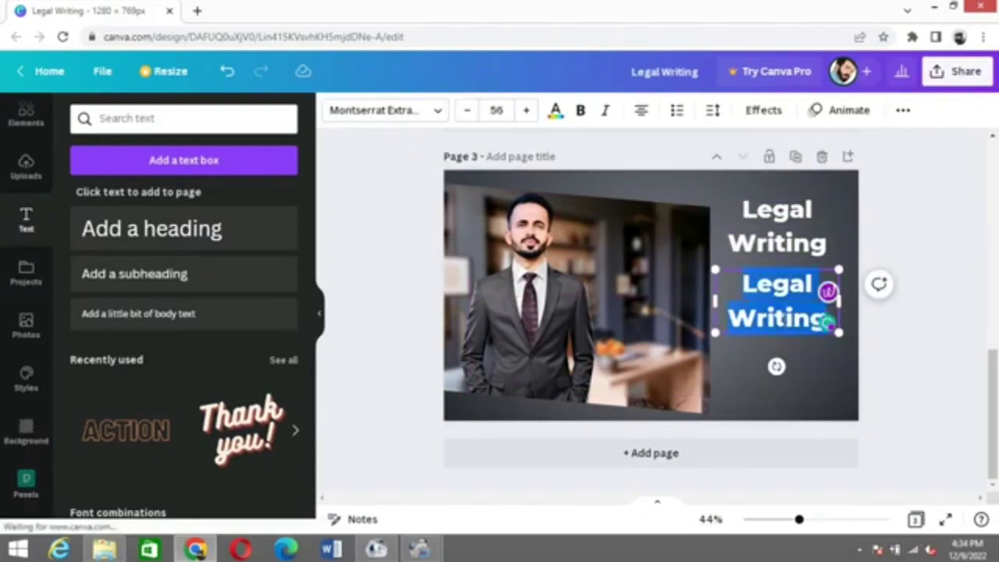
type("Consulting")
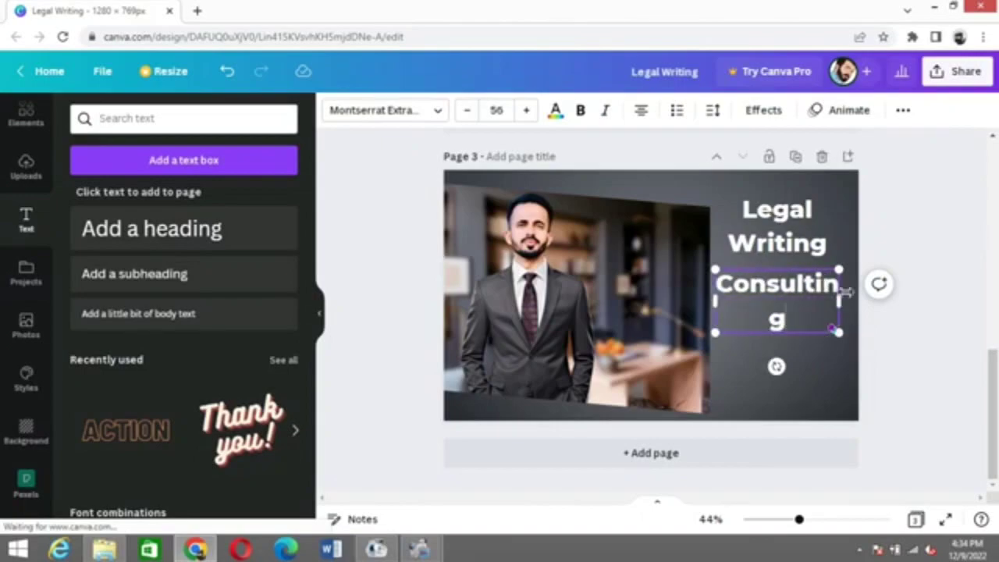
Widen the "Consulting" text box so the word fits on one line and shift it slightly down and left.
left_click_drag(846, 296, 858, 294)
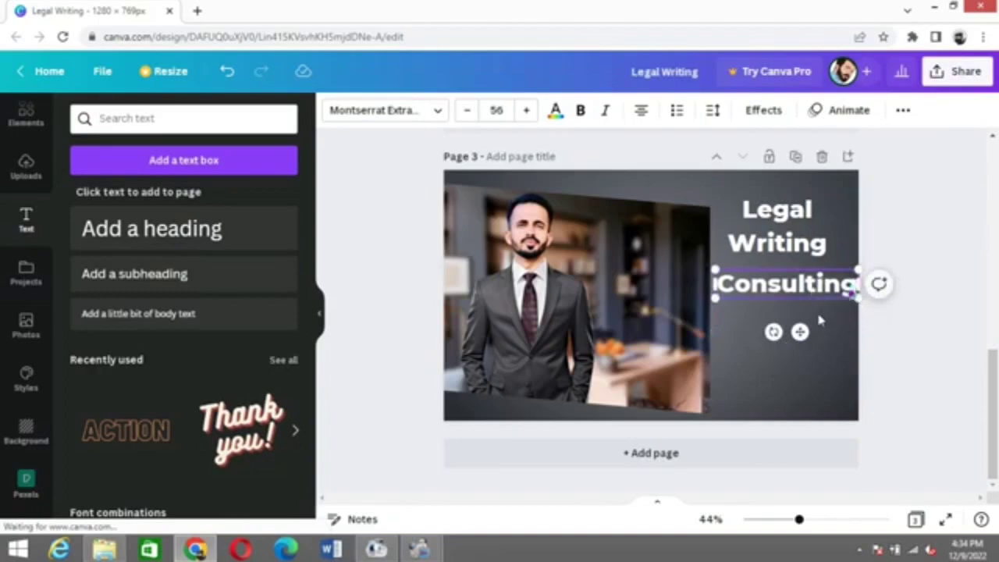
left_click_drag(799, 326, 791, 339)
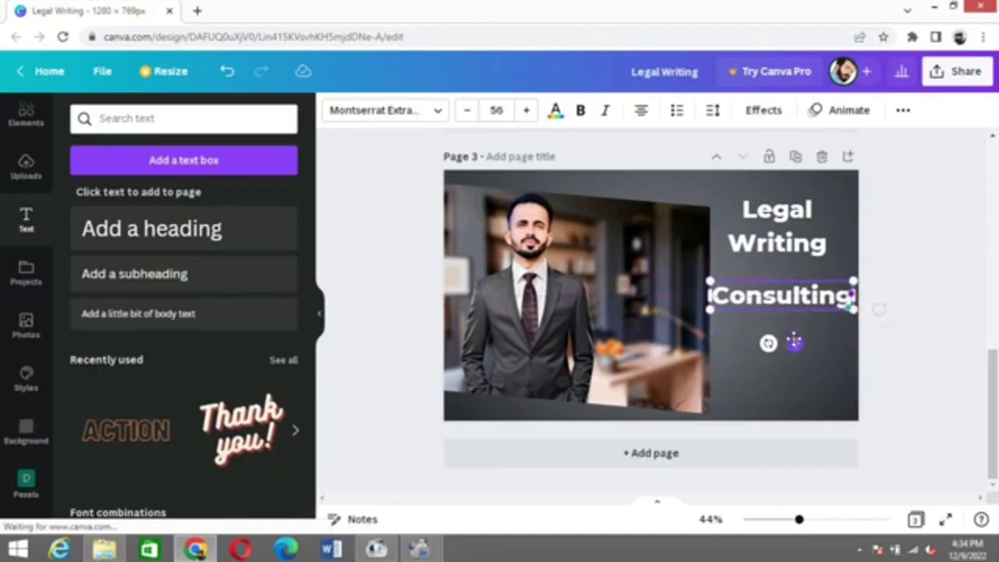
left_click(899, 384)
Shrink the "Consulting" text to size 51.1 and center it in the dark area beside the photo.
left_click(794, 306)
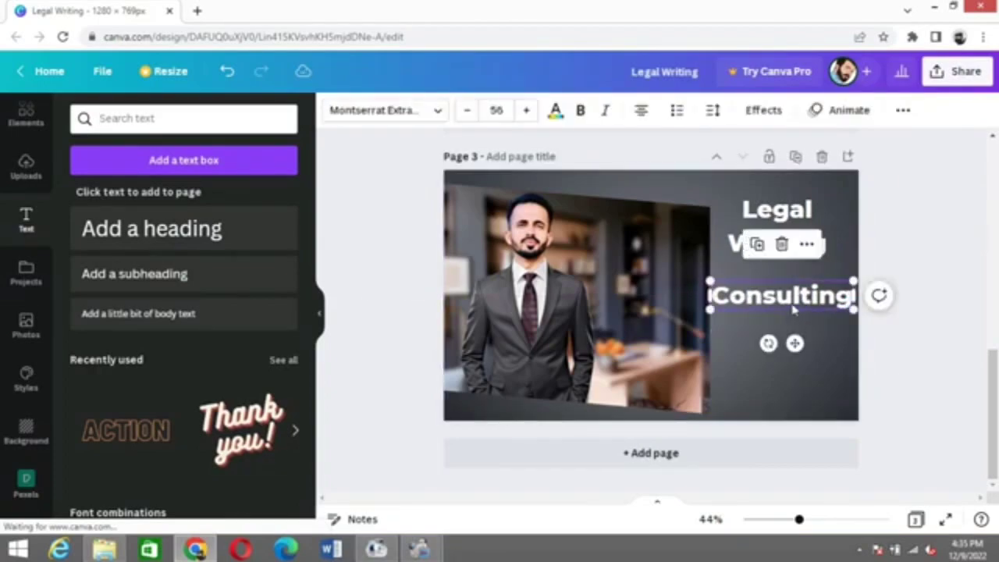
left_click_drag(710, 281, 722, 284)
left_click(829, 370)
left_click(796, 308)
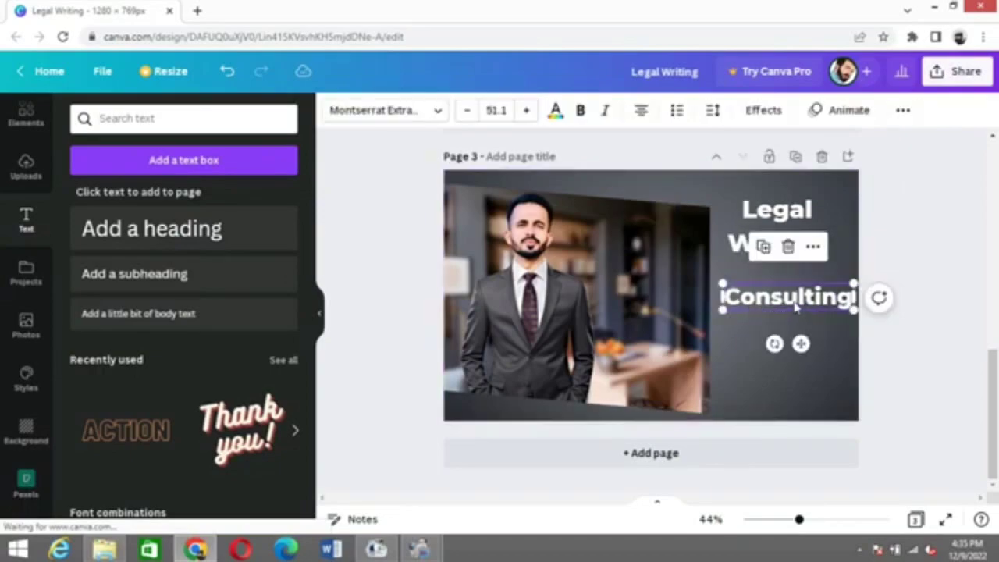
left_click_drag(801, 344, 792, 344)
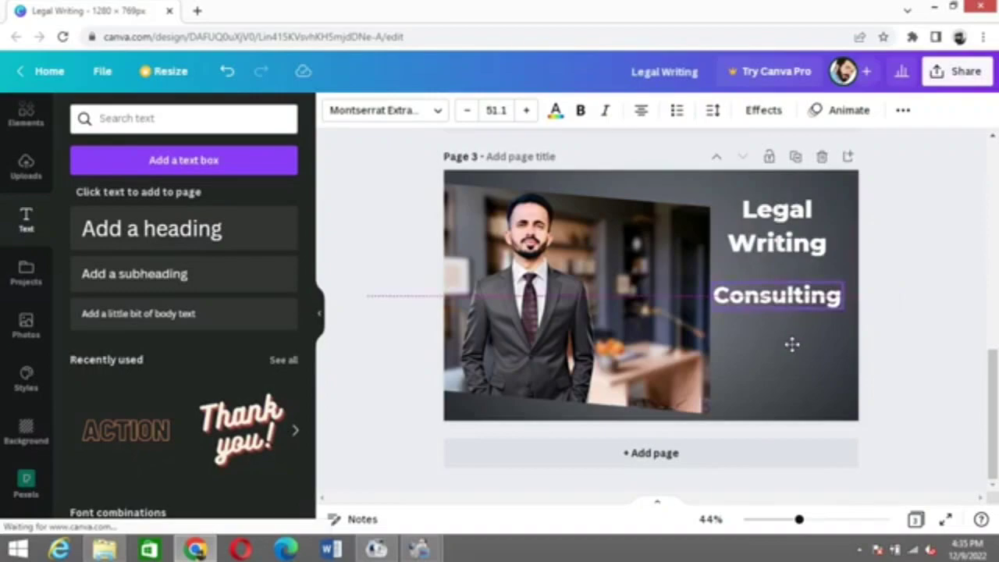
left_click_drag(792, 344, 791, 344)
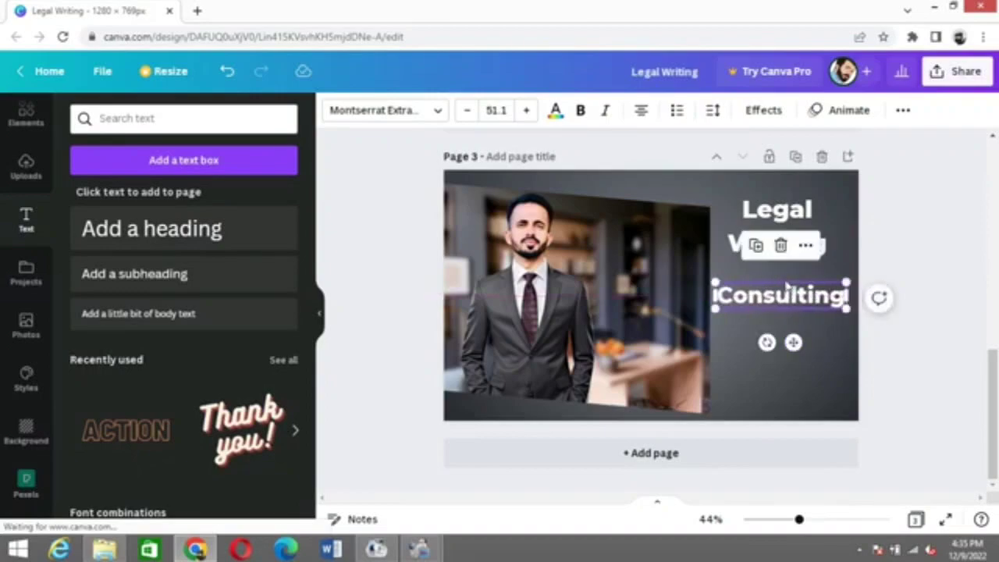
Delete the word "Legal" from the upper heading, leaving only "Writing".
left_click(800, 219)
double_click(797, 223)
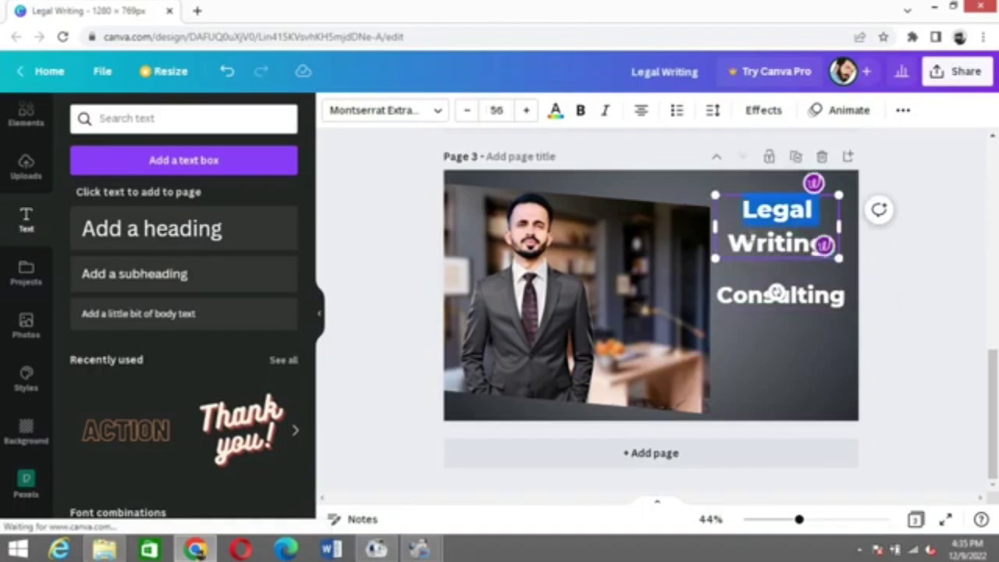
key("BackSpace")
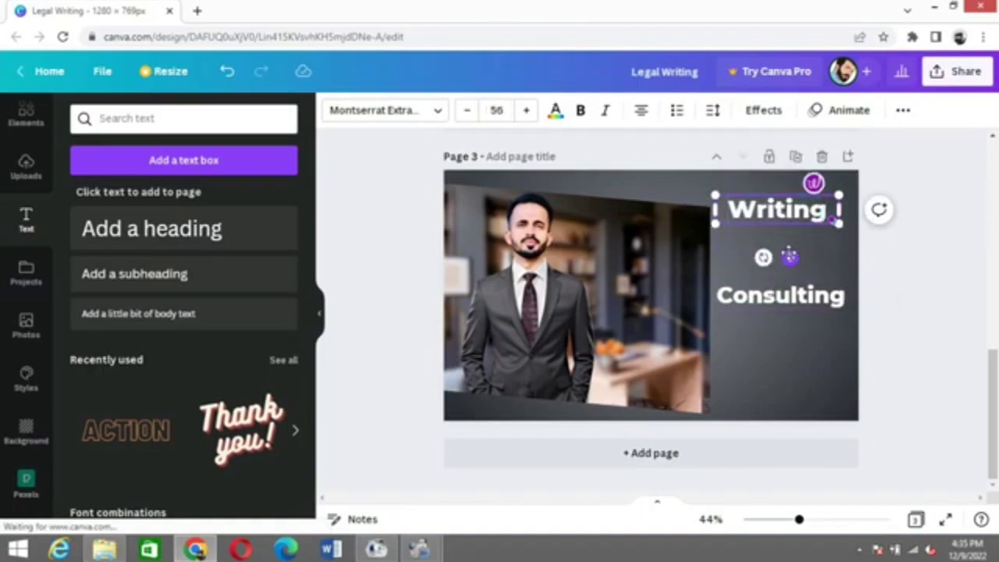